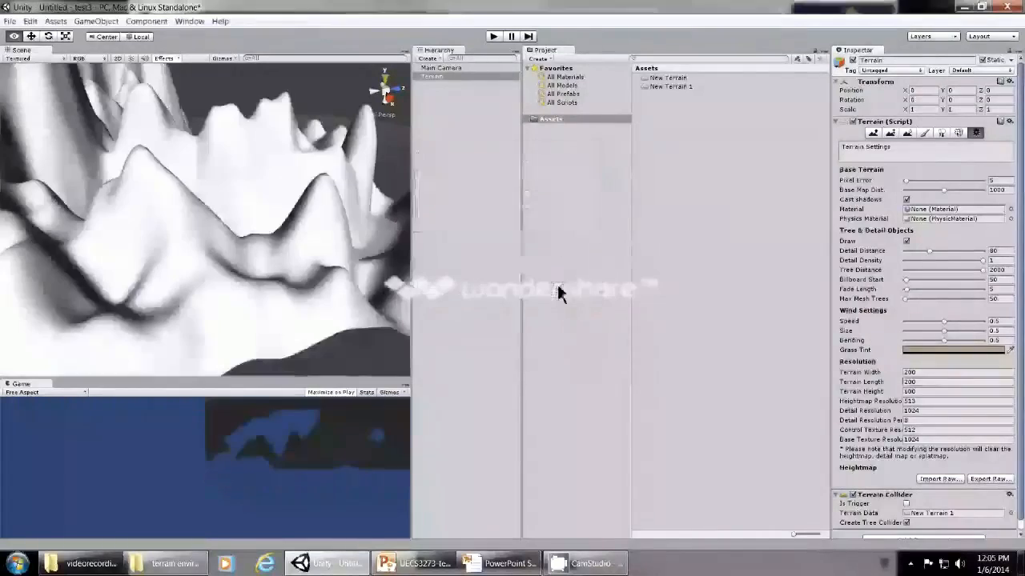
Examine the overly steep terrain from several angles and distances.
scroll(267, 305, "down", 6)
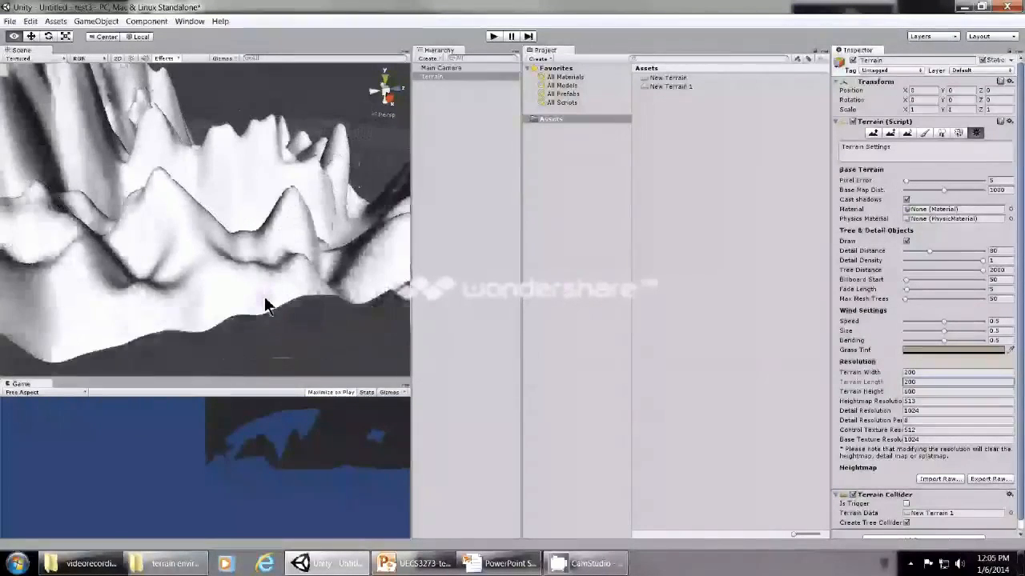
scroll(267, 305, "down", 4)
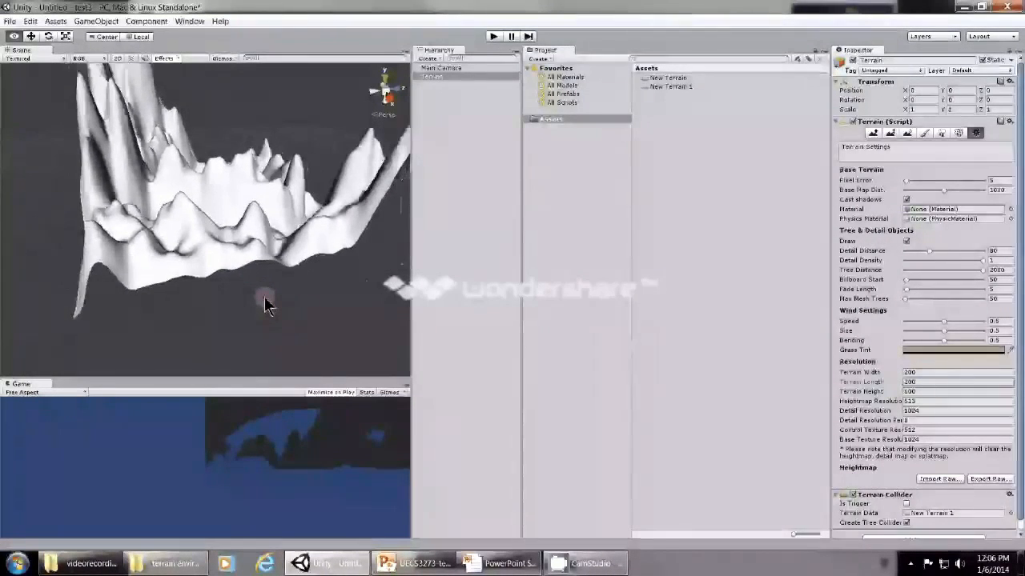
scroll(266, 305, "down", 3)
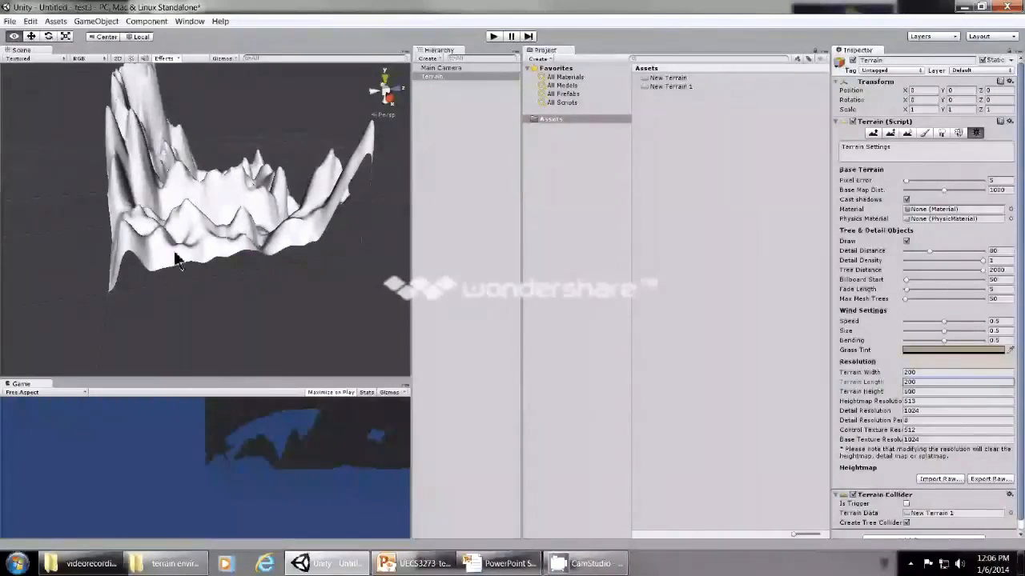
left_click_drag(180, 272, 214, 130, "alt")
scroll(224, 195, "up", 3)
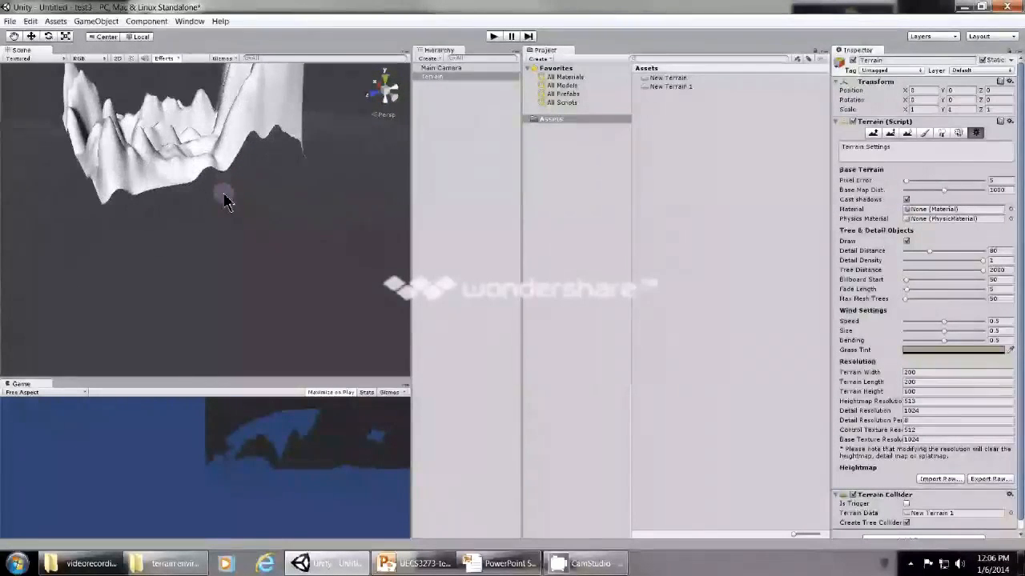
left_click_drag(221, 188, 77, 240, "alt")
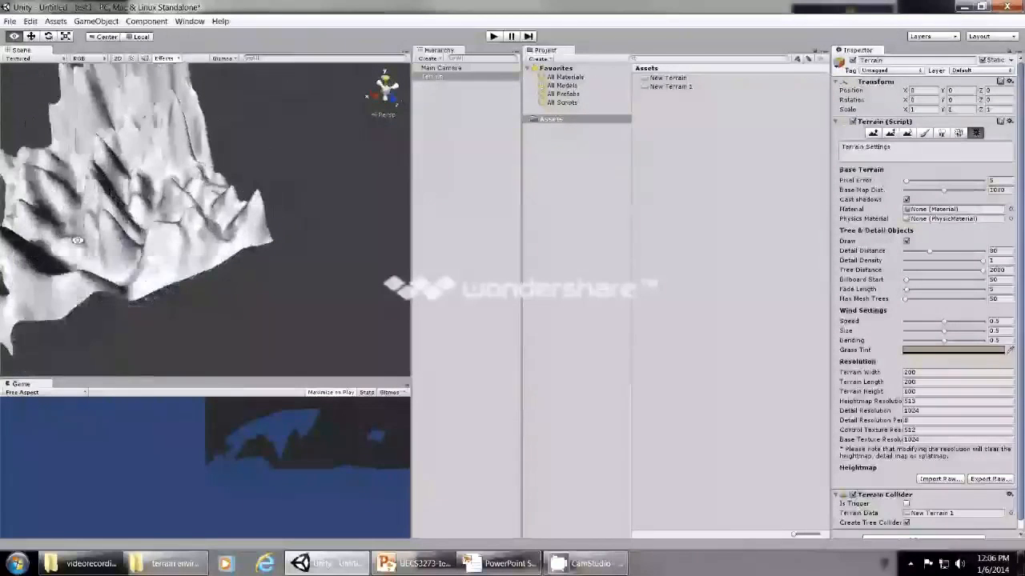
left_click(13, 37)
left_click_drag(50, 175, 180, 218)
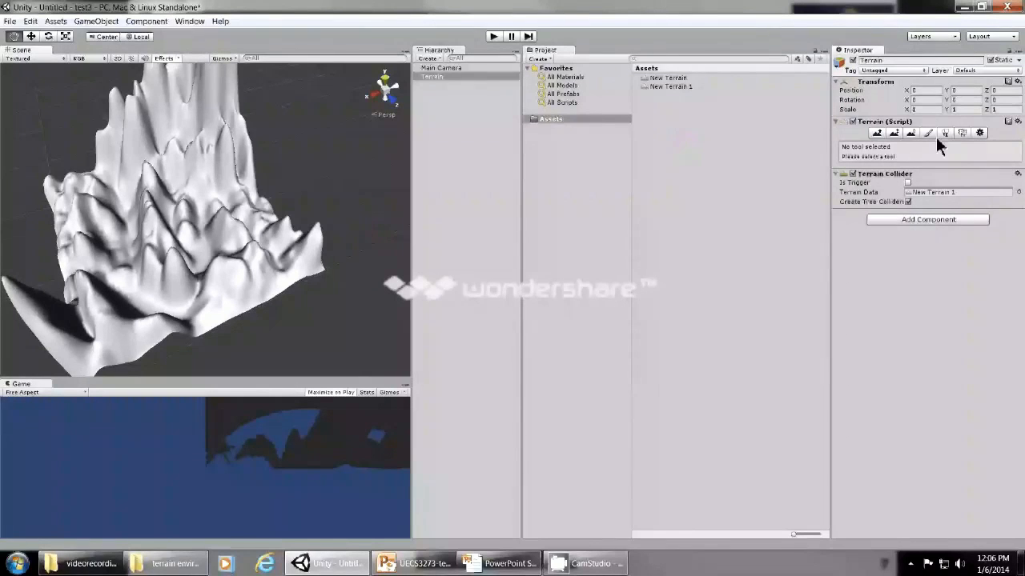
Set the Terrain Height to 200 in the terrain's resolution settings.
left_click(976, 132)
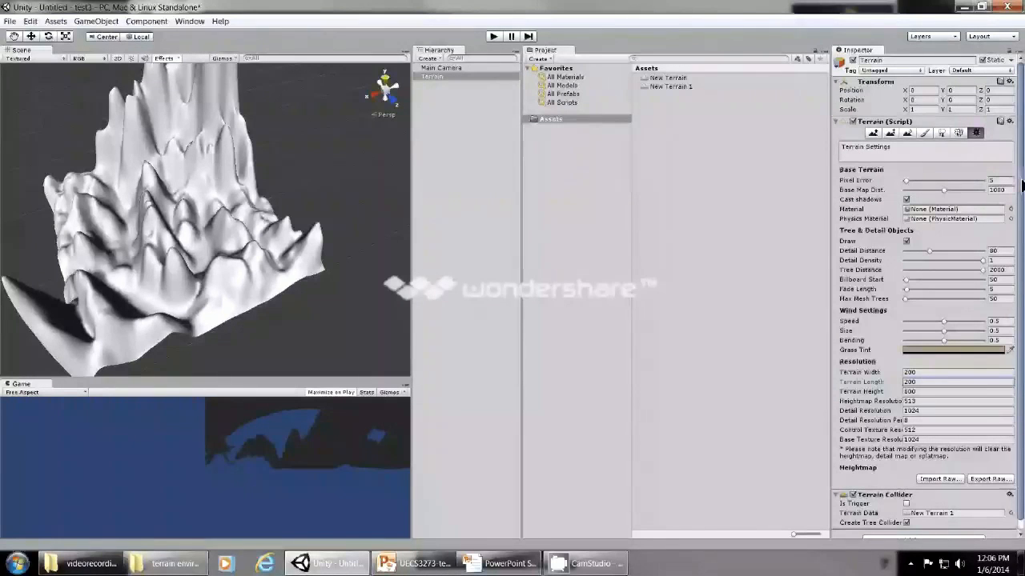
scroll(1021, 185, "down", 1)
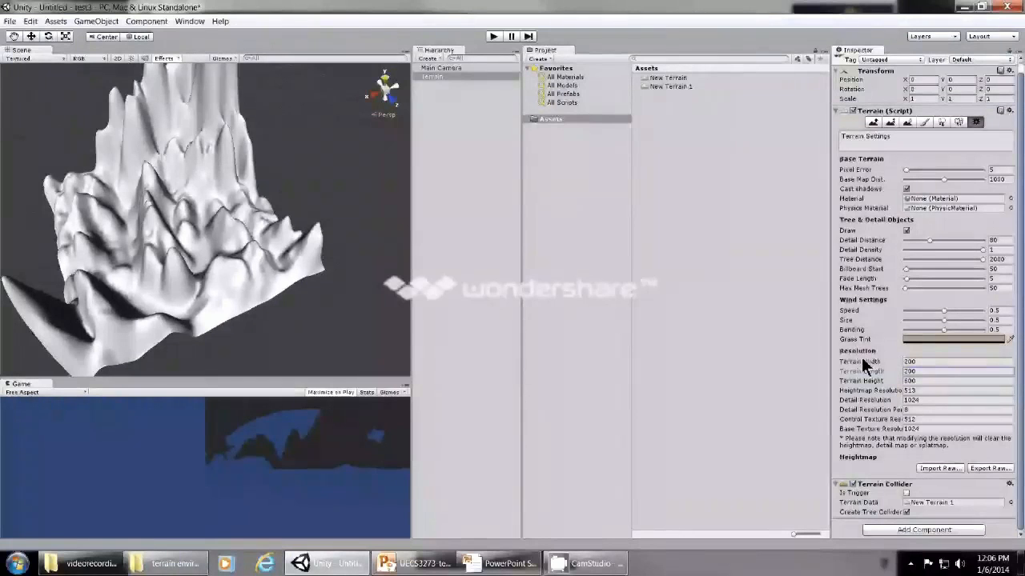
left_click(921, 382)
double_click(920, 381)
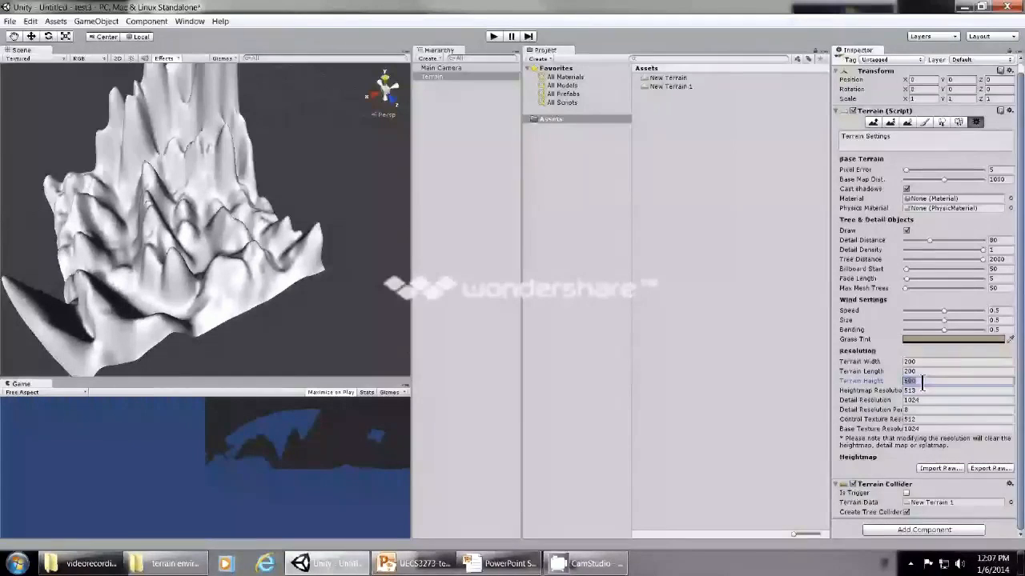
type("20")
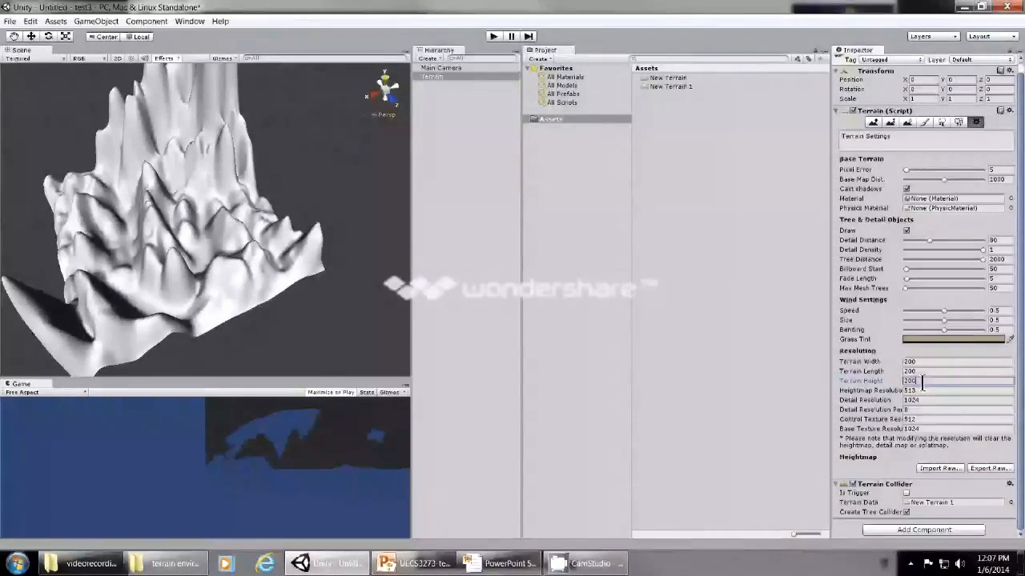
key("Return")
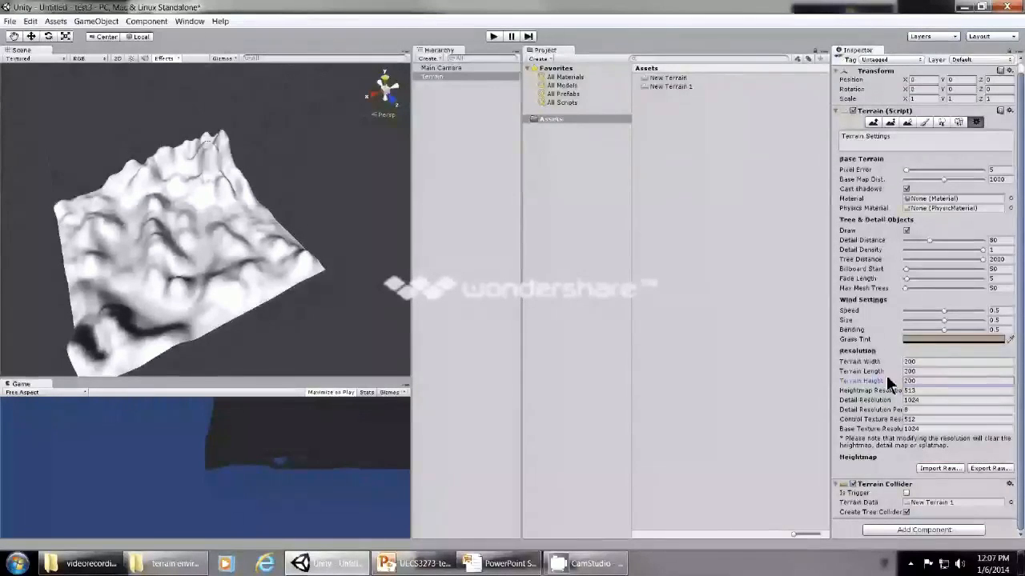
Inspect the hills of the resized terrain close up from a low viewing angle.
left_click(14, 37)
scroll(76, 235, "up", 1)
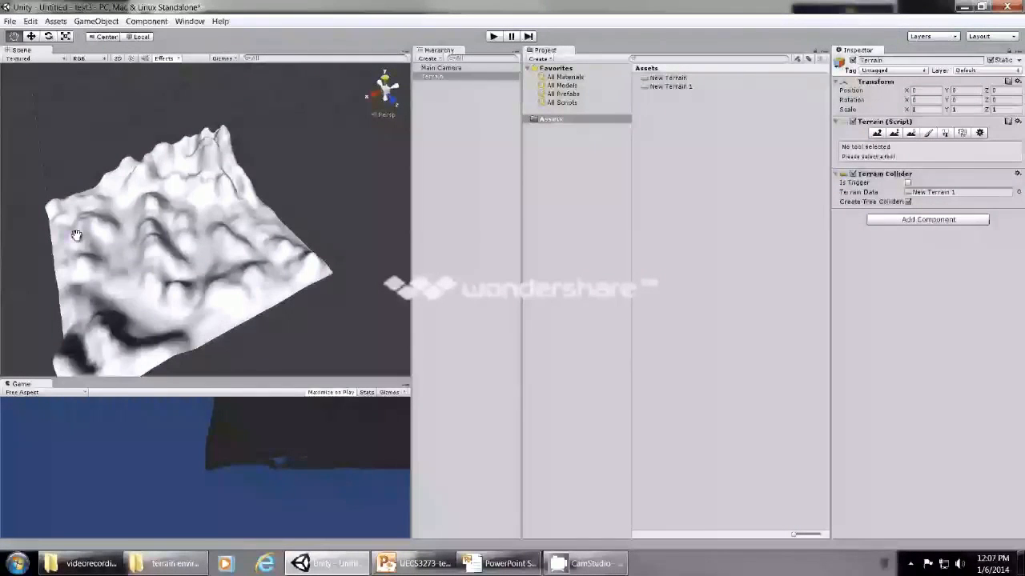
scroll(78, 239, "up", 1)
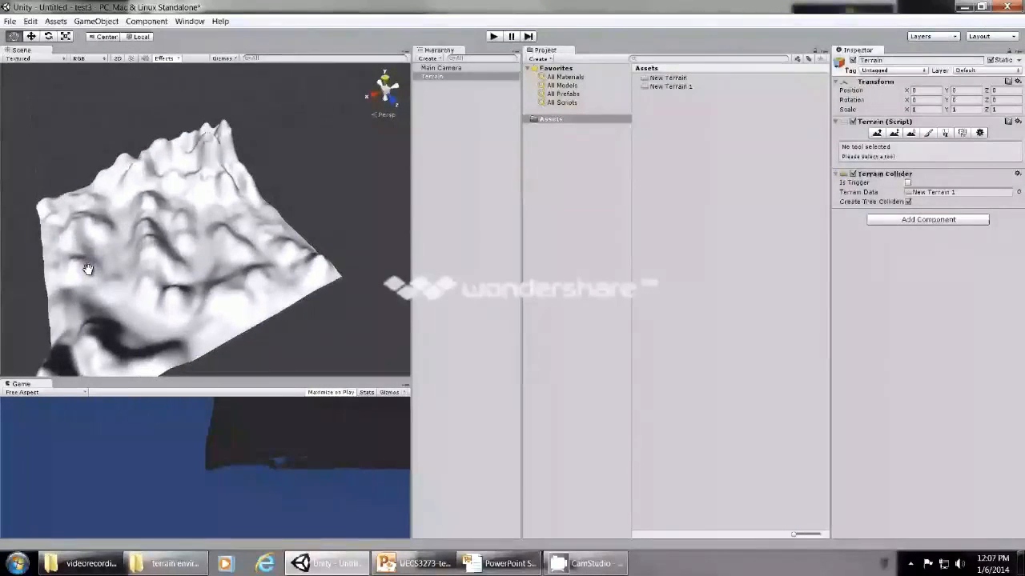
left_click_drag(88, 269, 217, 248, "alt")
scroll(217, 247, "up", 5)
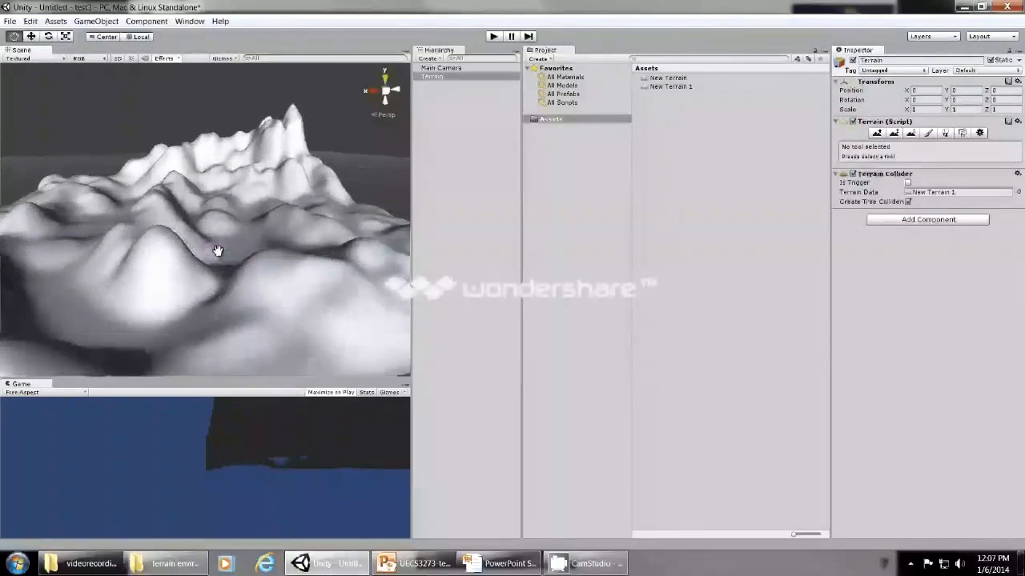
scroll(217, 251, "up", 3)
left_click_drag(217, 250, 202, 250)
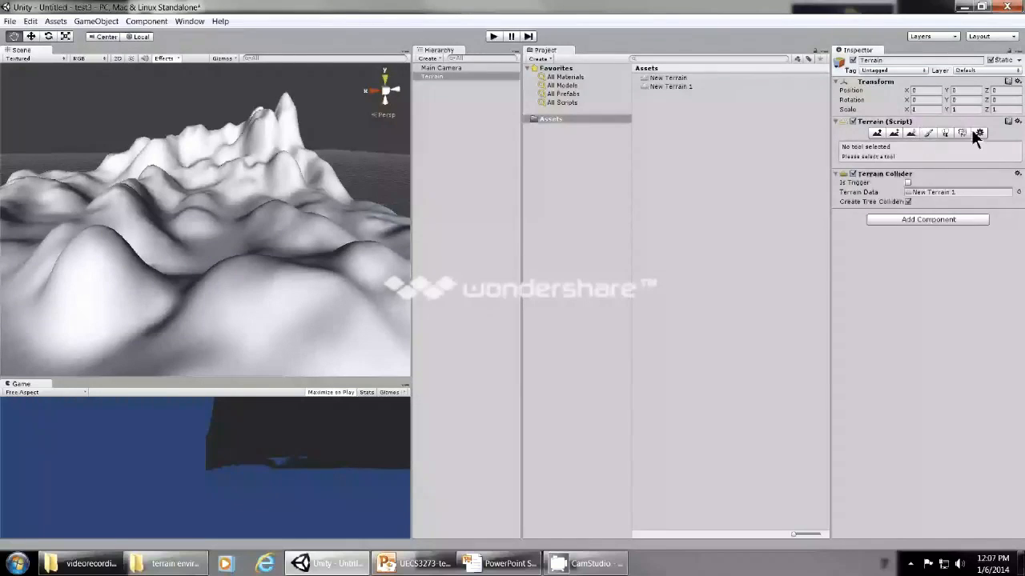
Activate Raise / Lower Terrain, preview several brush shapes and choose the second-smallest soft round brush.
left_click(877, 134)
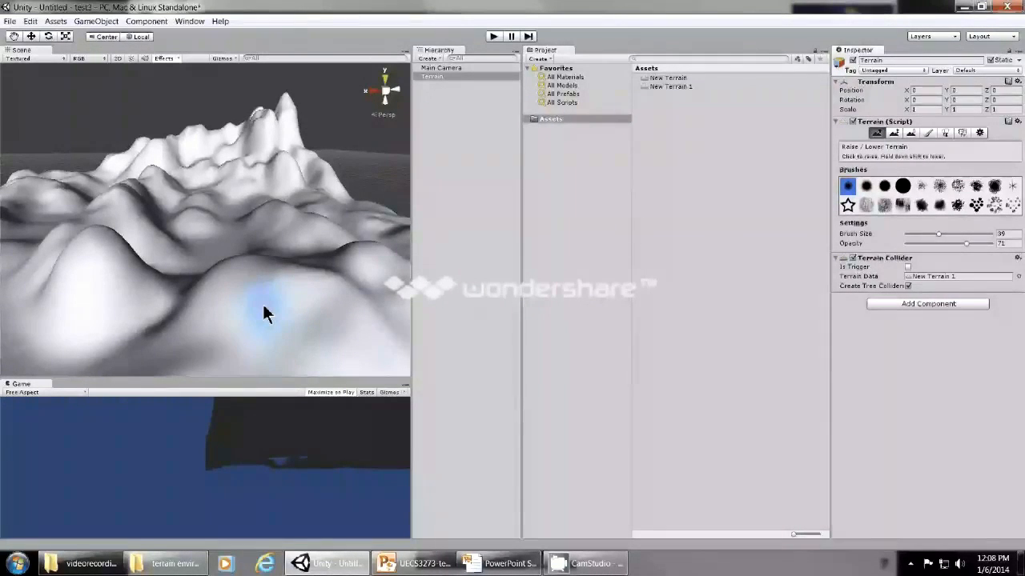
left_click(903, 186)
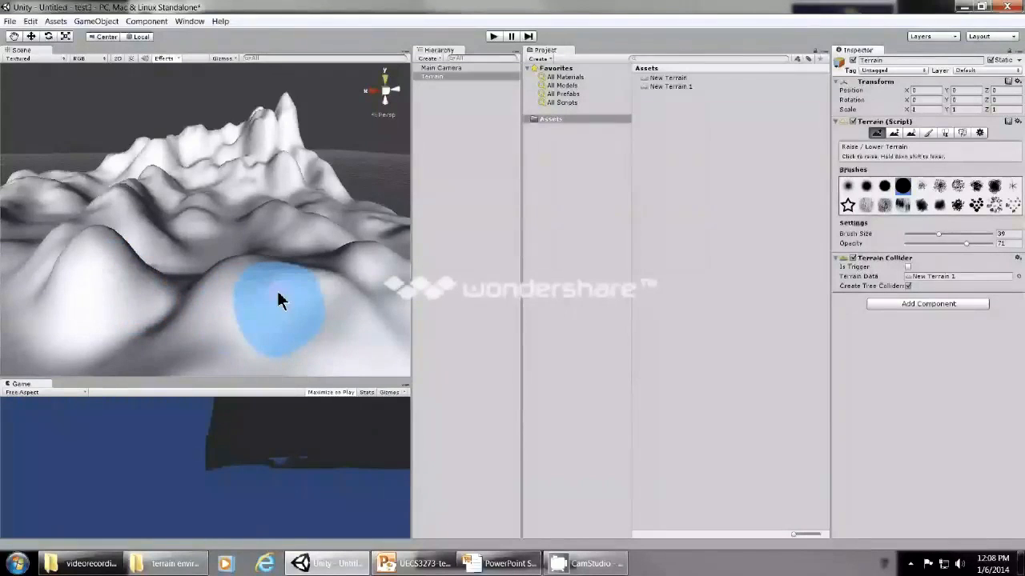
left_click(991, 186)
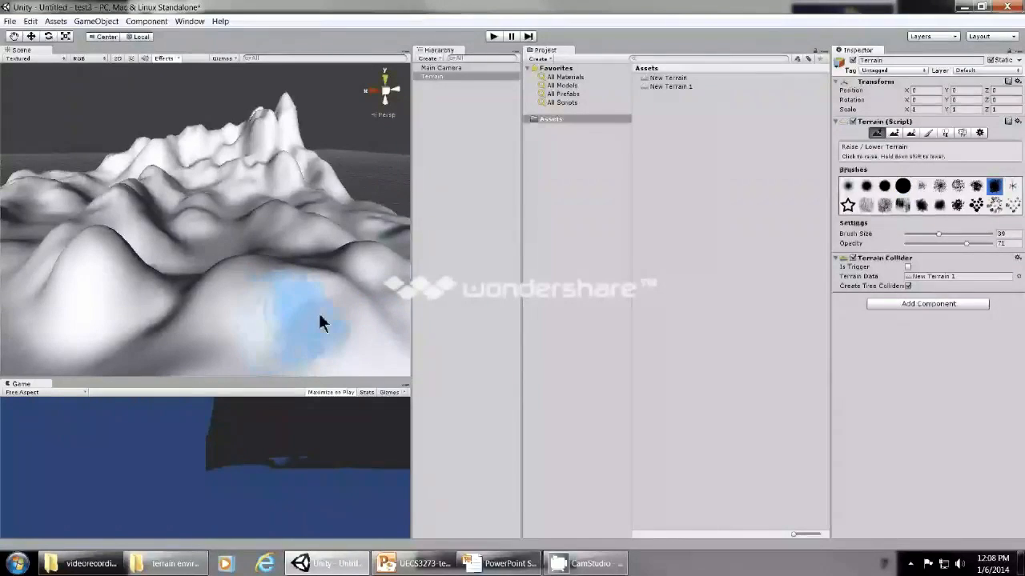
left_click(884, 205)
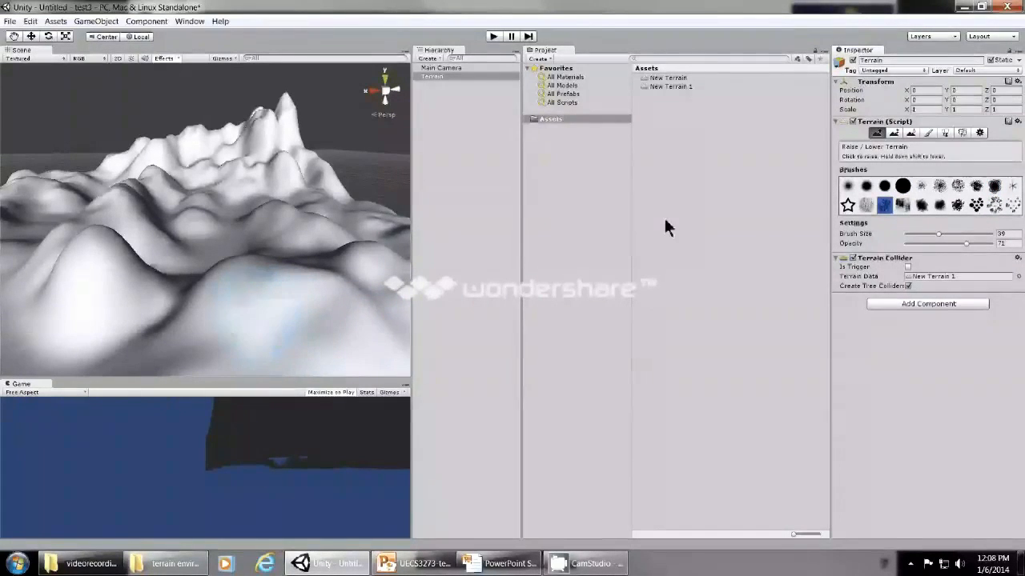
left_click(867, 185)
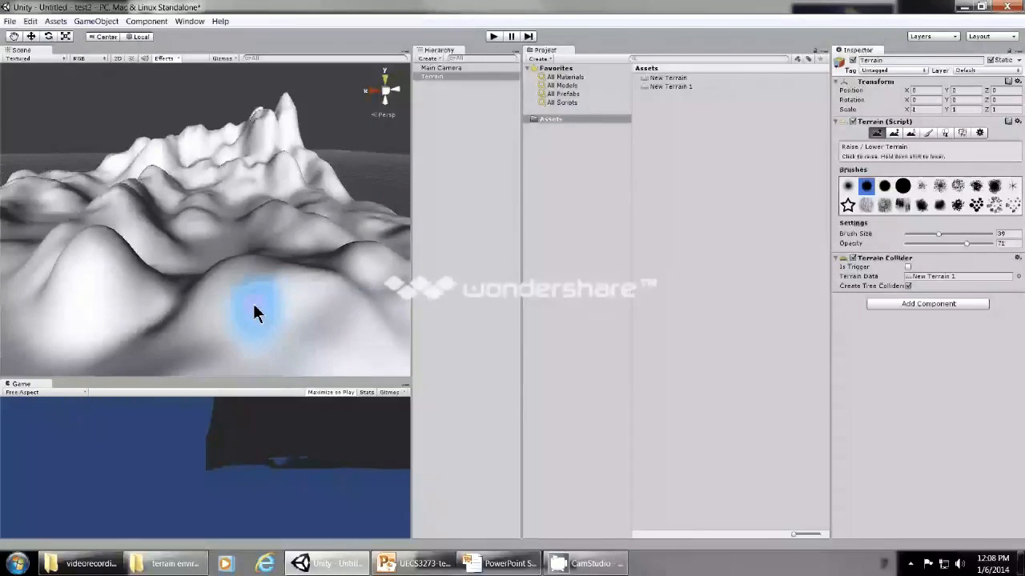
Raise several tall rounded peaks on the foreground hills with the soft round brush at size 39 and opacity 71.
left_click_drag(253, 303, 251, 297)
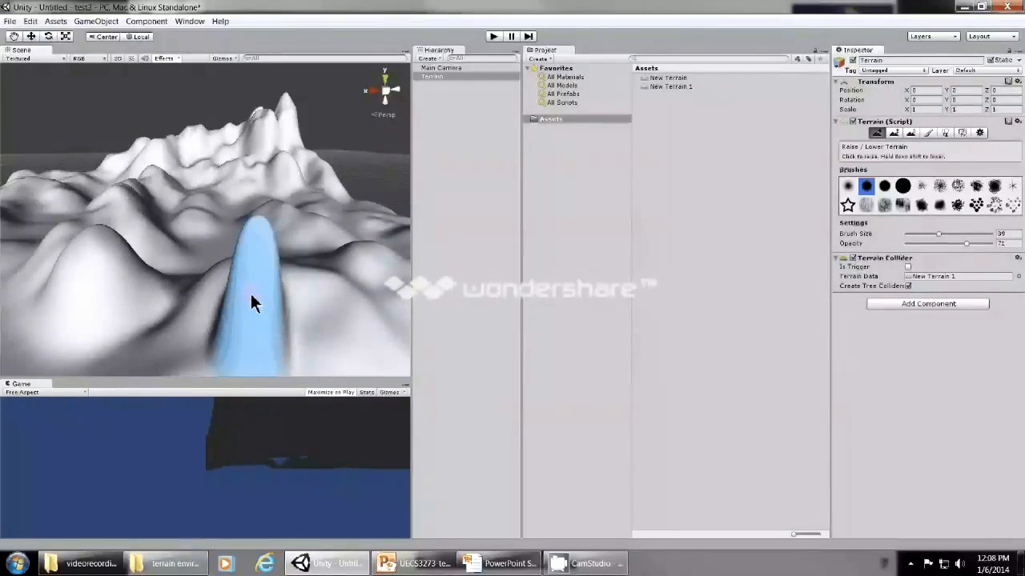
left_click_drag(112, 280, 102, 265)
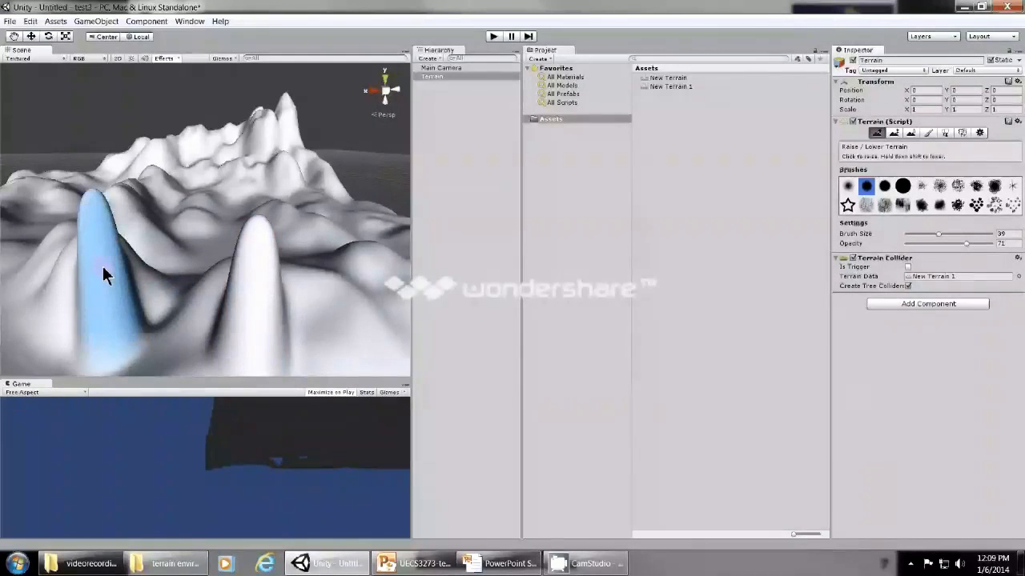
left_click(356, 259)
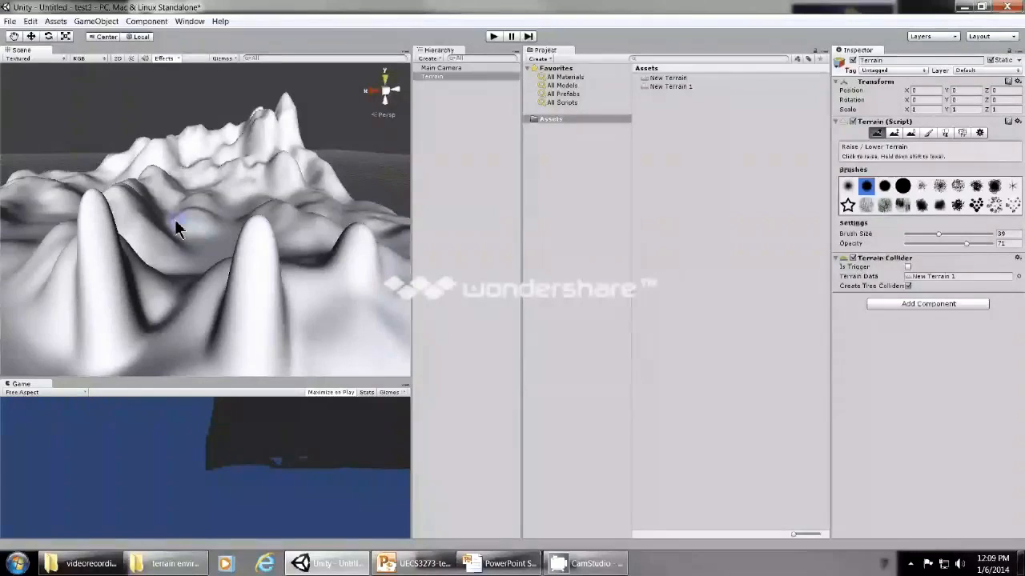
left_click_drag(253, 225, 269, 232)
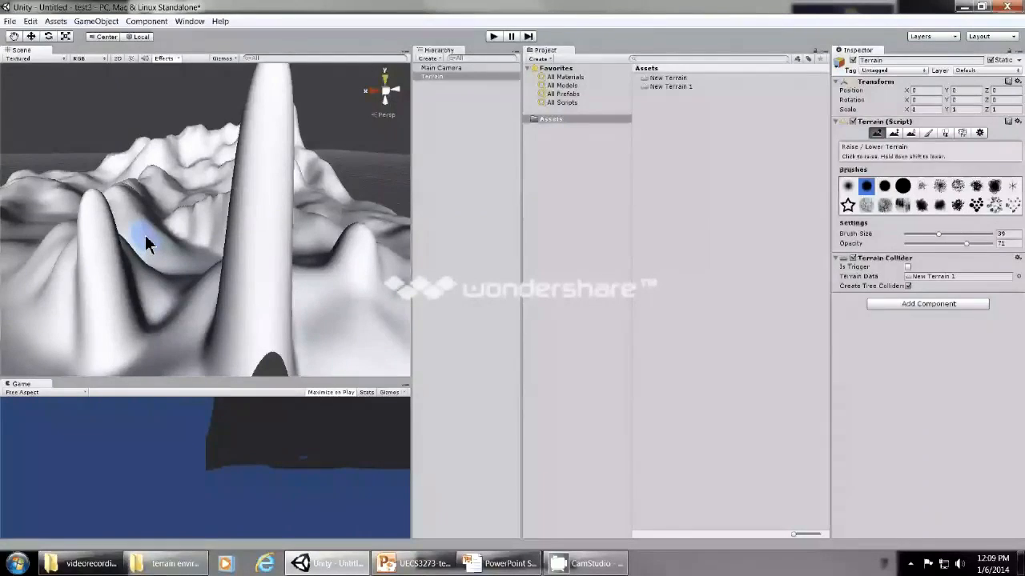
left_click(97, 213)
Lower the raised foreground peaks back down into the terrain surface.
left_click_drag(88, 169, 105, 301, "shift")
left_click_drag(317, 258, 361, 249, "shift")
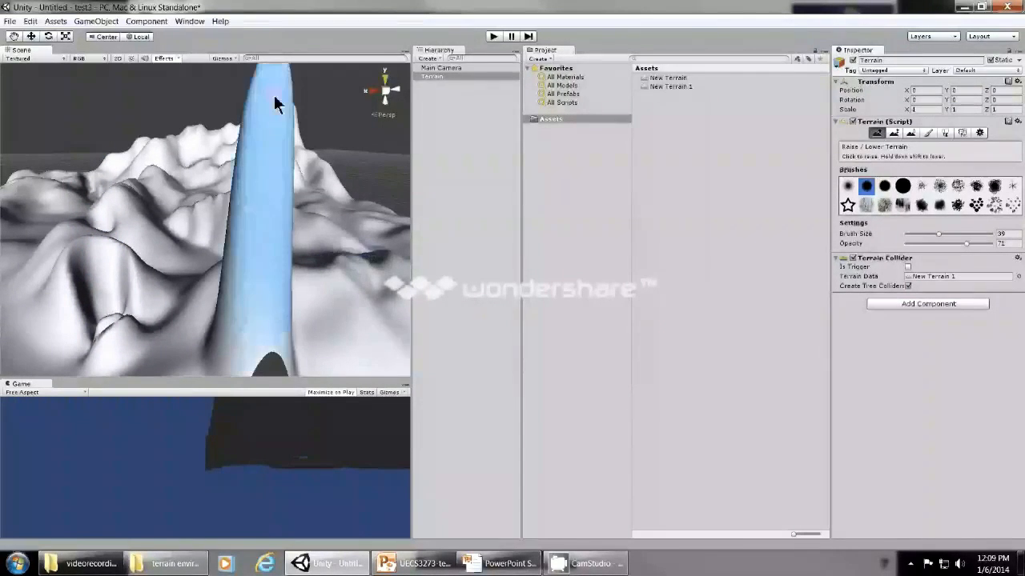
mouse_move(274, 101)
left_mouse_down("shift")
mouse_move(265, 257)
mouse_move(250, 317)
mouse_move(222, 290)
mouse_move(298, 247)
left_mouse_up("shift")
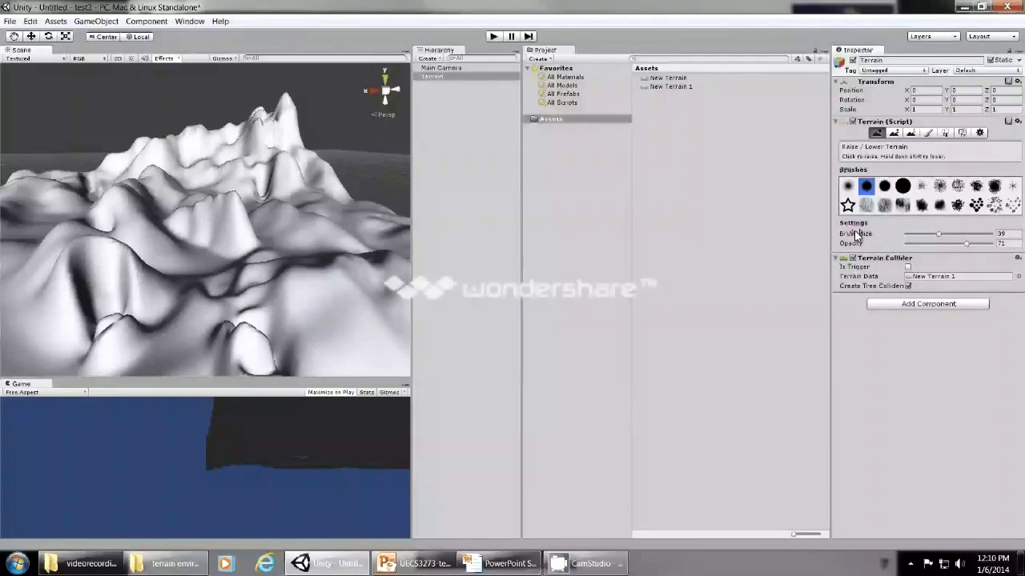
Raise a cluster of narrow spikes on the right foreground slope using the large rough-edged blob brush at size 9.
left_click_drag(939, 234, 978, 234)
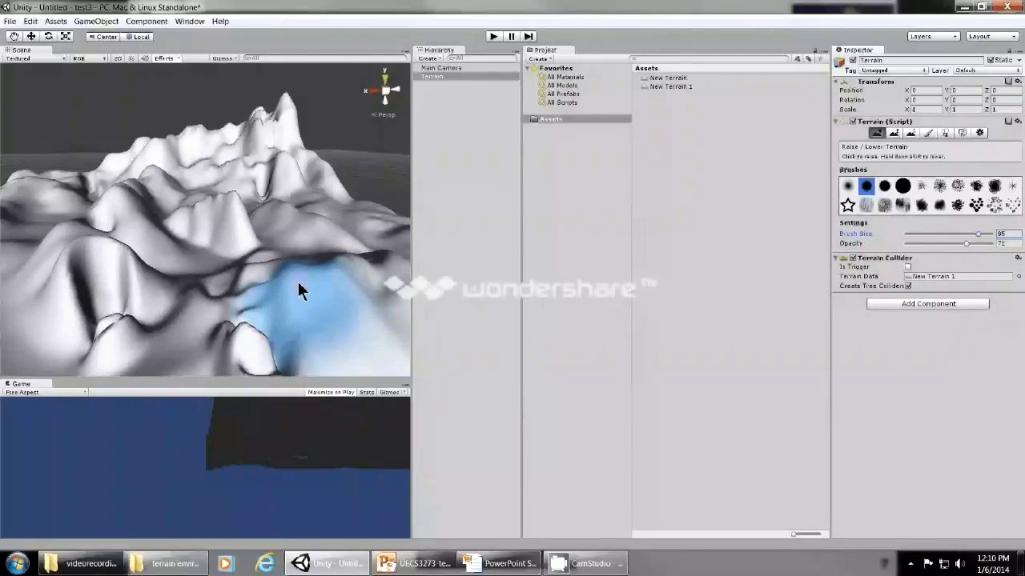
left_click(921, 203)
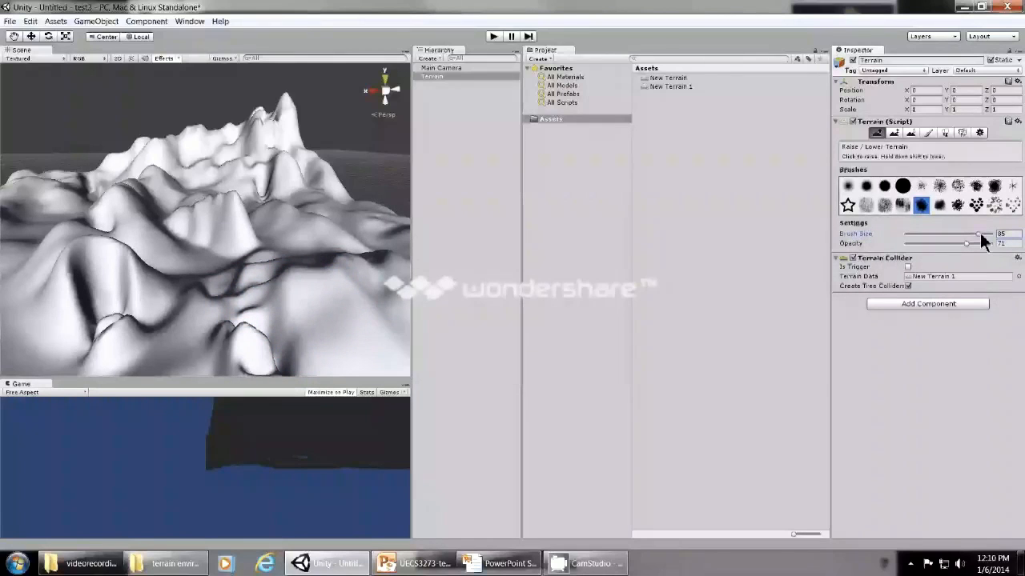
left_click_drag(981, 237, 915, 243)
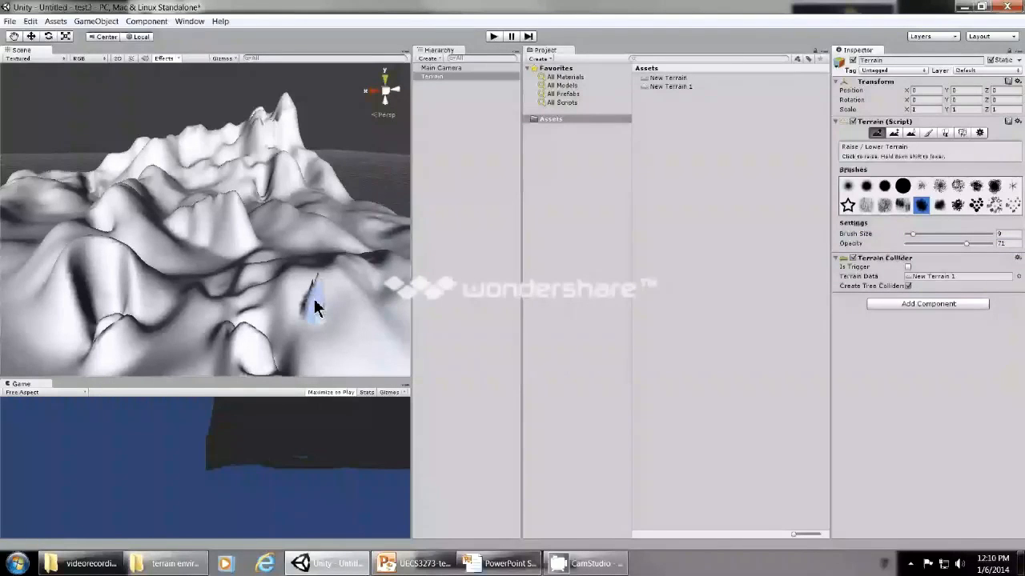
left_click(334, 315)
left_click(353, 328)
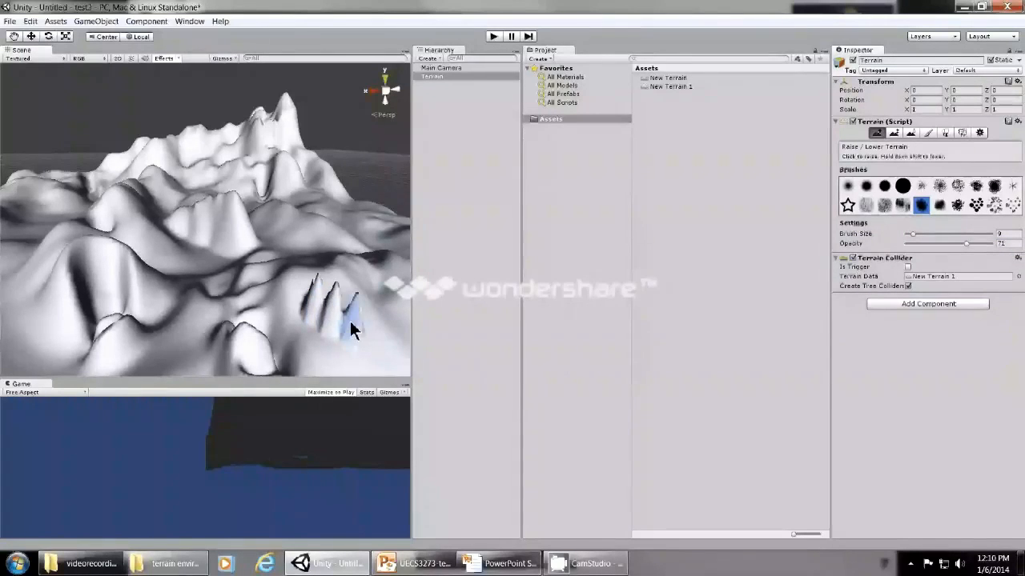
left_click(297, 297)
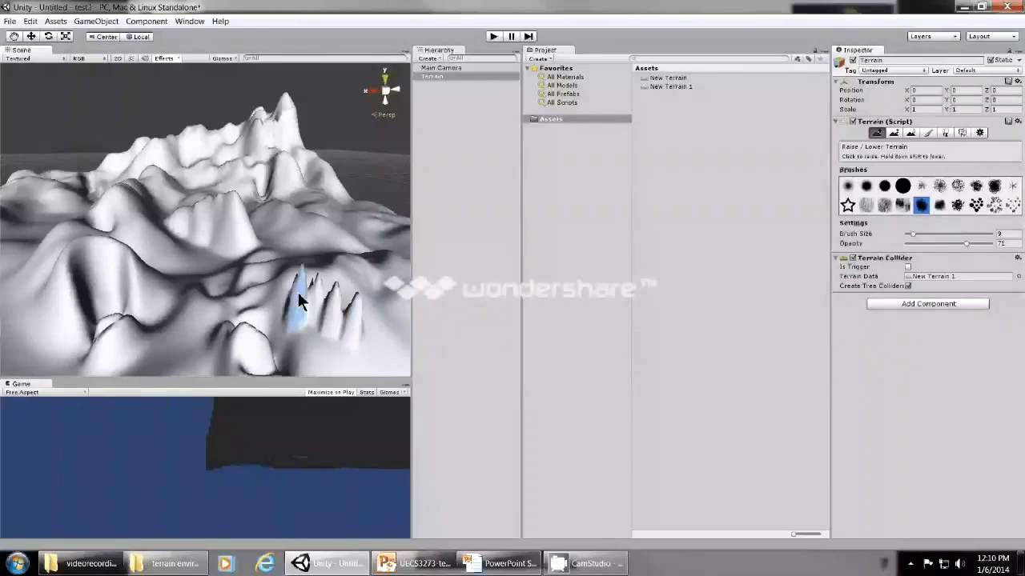
left_click(323, 274)
left_click(362, 288)
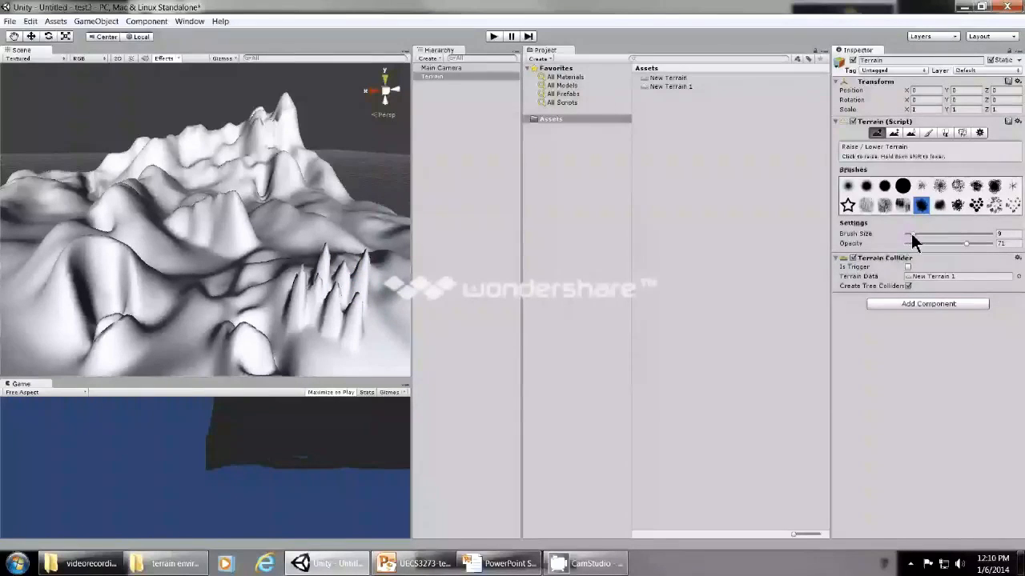
Set the brush size to 84, raise a large mountain behind the foreground mounds and lower that area into a deep crater.
left_click_drag(913, 240, 978, 245)
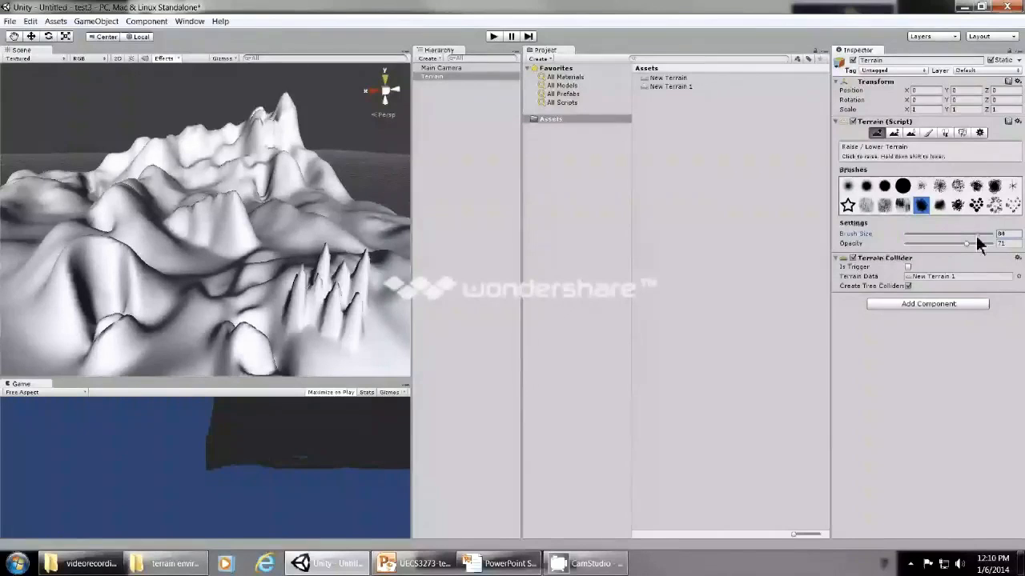
left_click_drag(215, 247, 222, 217)
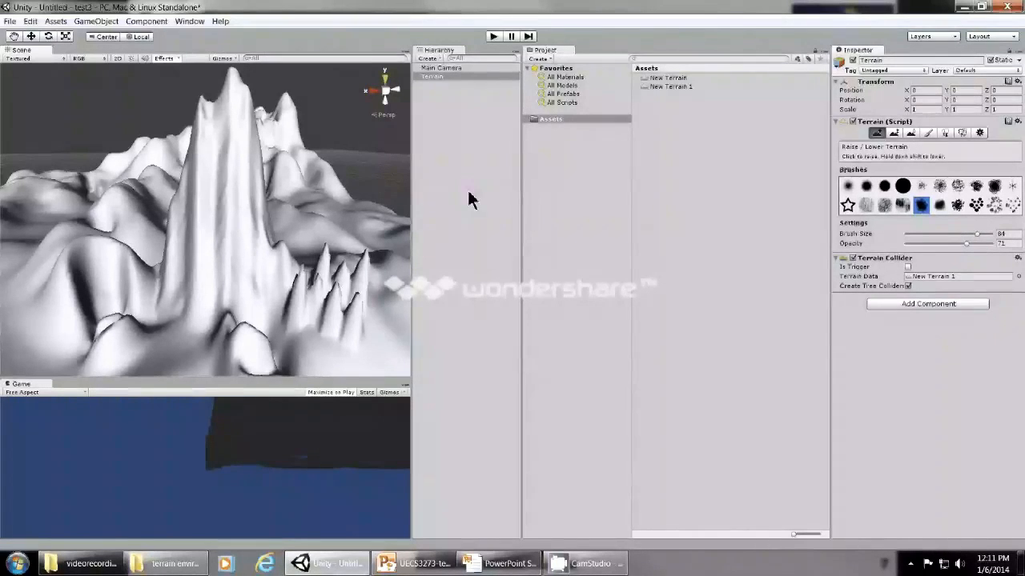
mouse_move(238, 141)
left_mouse_down("shift")
mouse_move(211, 199)
mouse_move(209, 233)
mouse_move(307, 277)
mouse_move(238, 209)
mouse_move(199, 234)
mouse_move(240, 259)
left_mouse_up("shift")
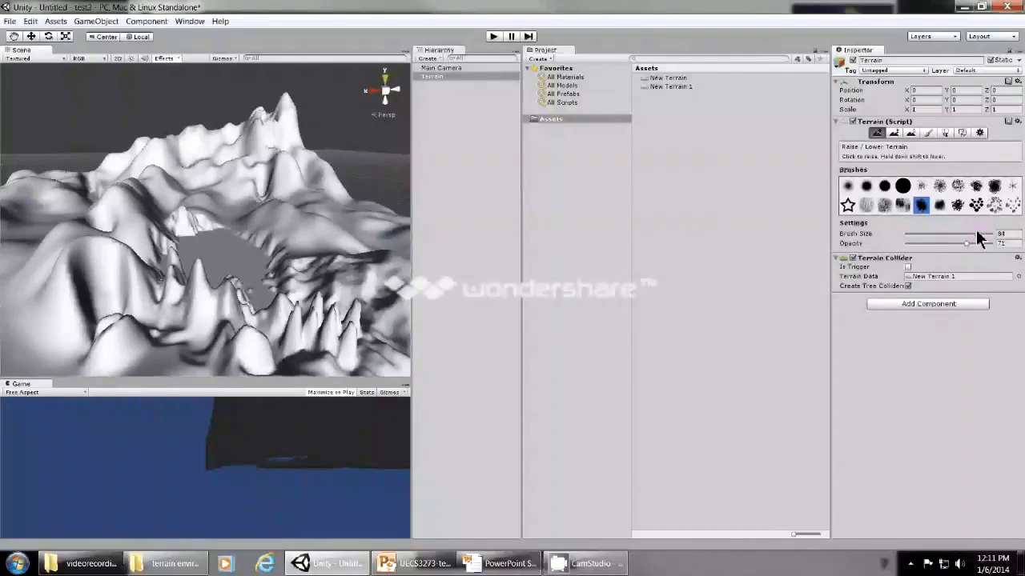
Raise small bumps on the flat crater floor with the third round brush at size 17 and opacity 7.
left_click_drag(974, 233, 920, 240)
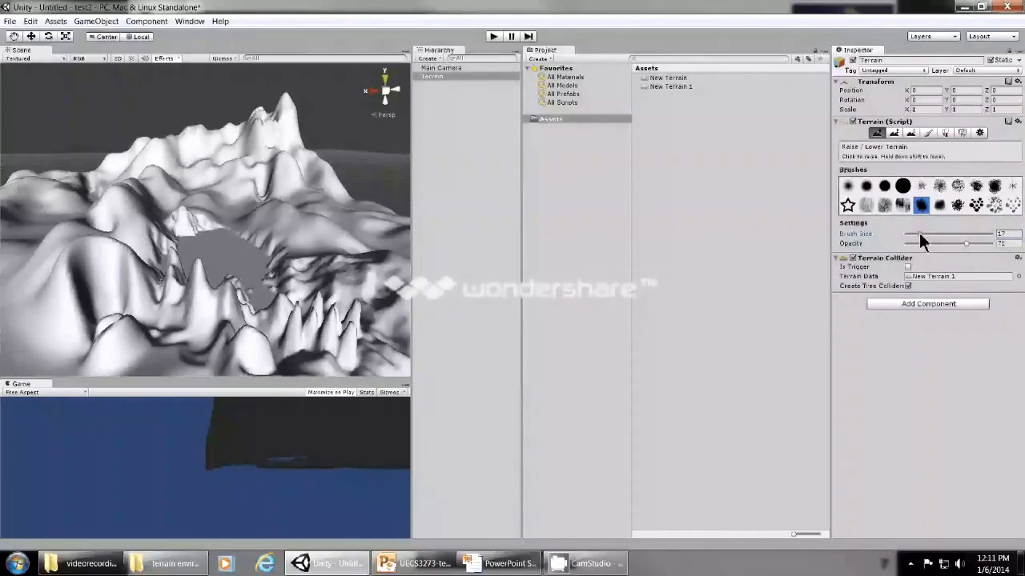
left_click(885, 186)
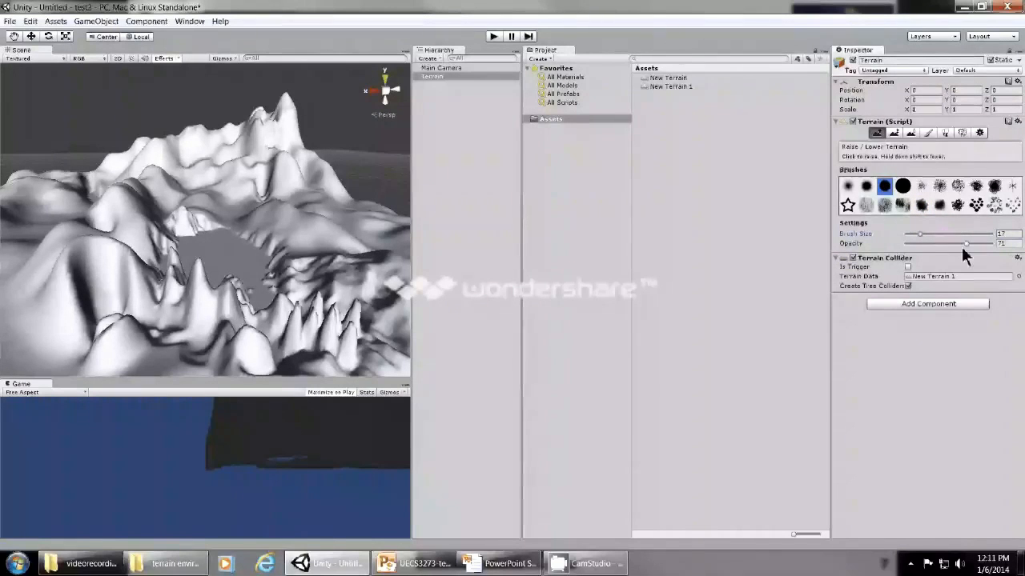
left_click_drag(961, 246, 910, 250)
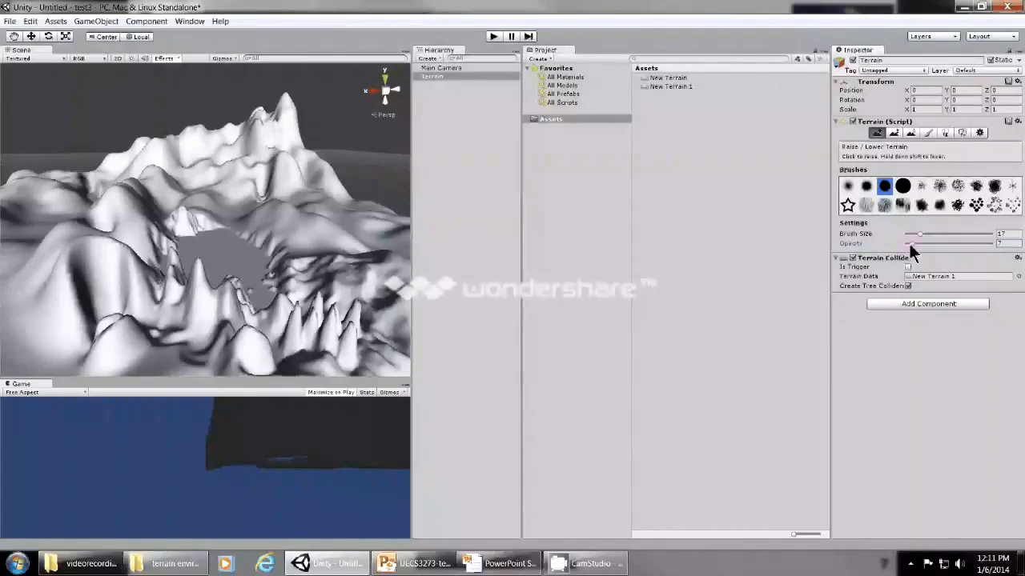
left_click(226, 246)
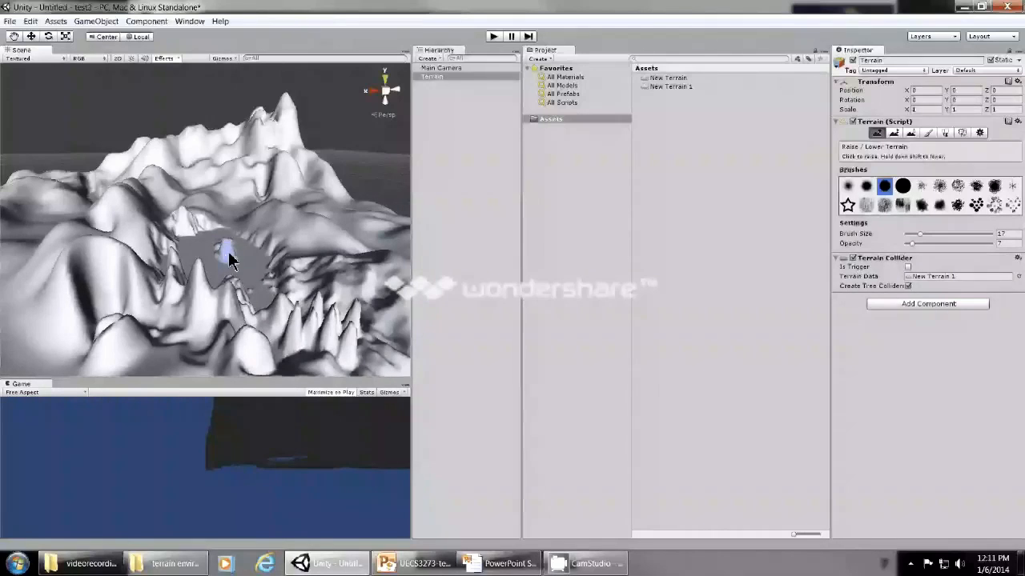
left_click(232, 257)
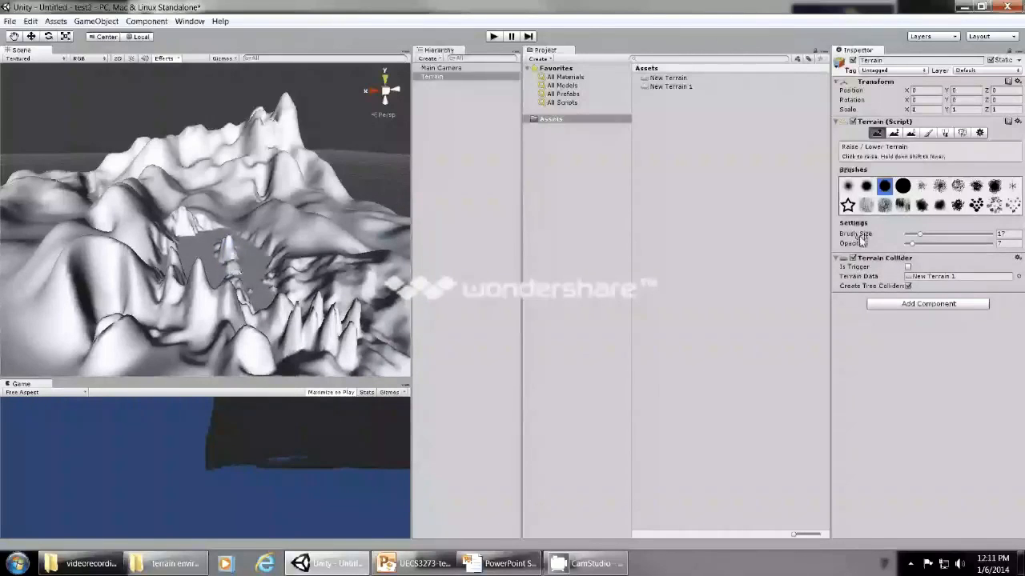
Set the brush opacity to 85 and raise several tall narrow spikes inside the crater.
left_click_drag(915, 244, 918, 242)
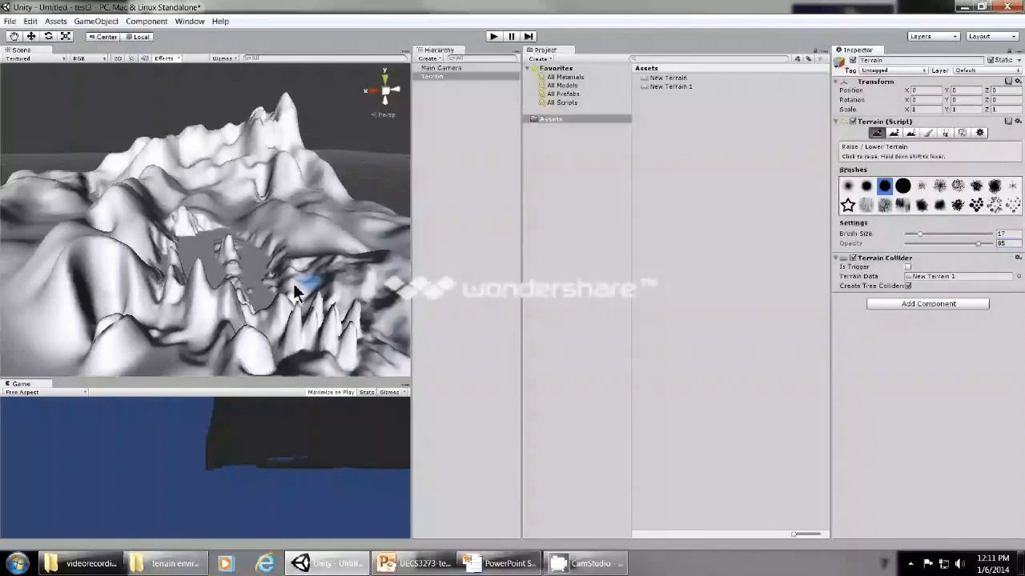
left_click(257, 263)
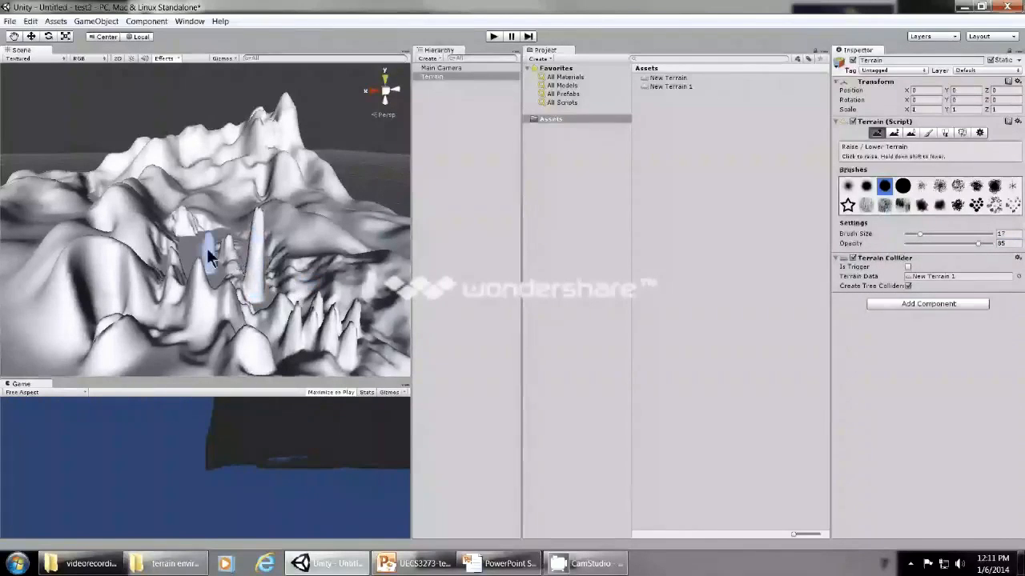
left_click(208, 247)
left_click(243, 235)
left_click(243, 235)
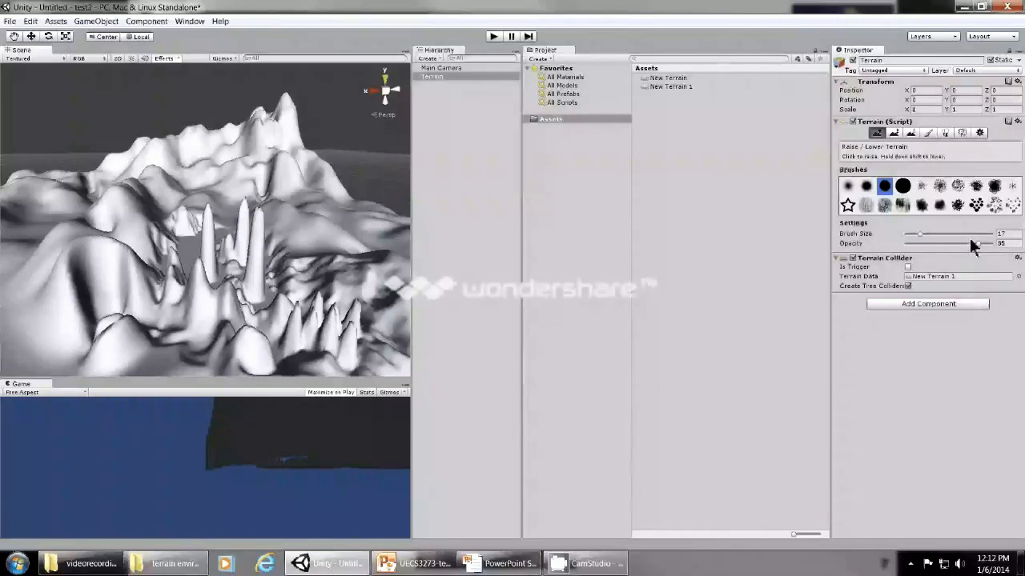
Raise a very tall spike on the ridge behind the crater and a smaller one beside it at opacity 8.
left_click(297, 221)
left_click_drag(299, 210, 306, 201)
left_click(912, 243)
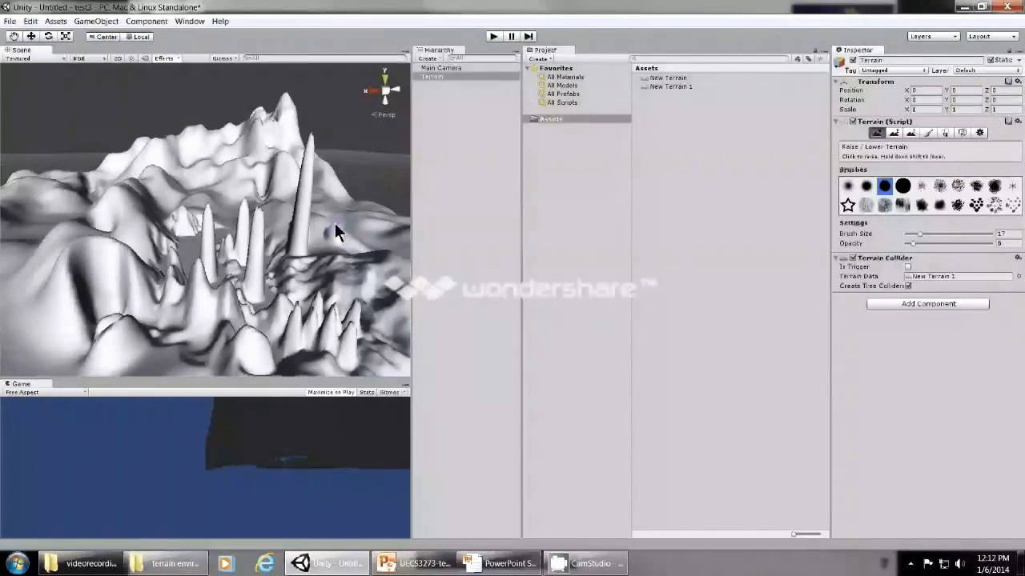
mouse_move(337, 239)
left_mouse_down()
mouse_move(345, 214)
mouse_move(342, 223)
mouse_move(360, 213)
left_mouse_up()
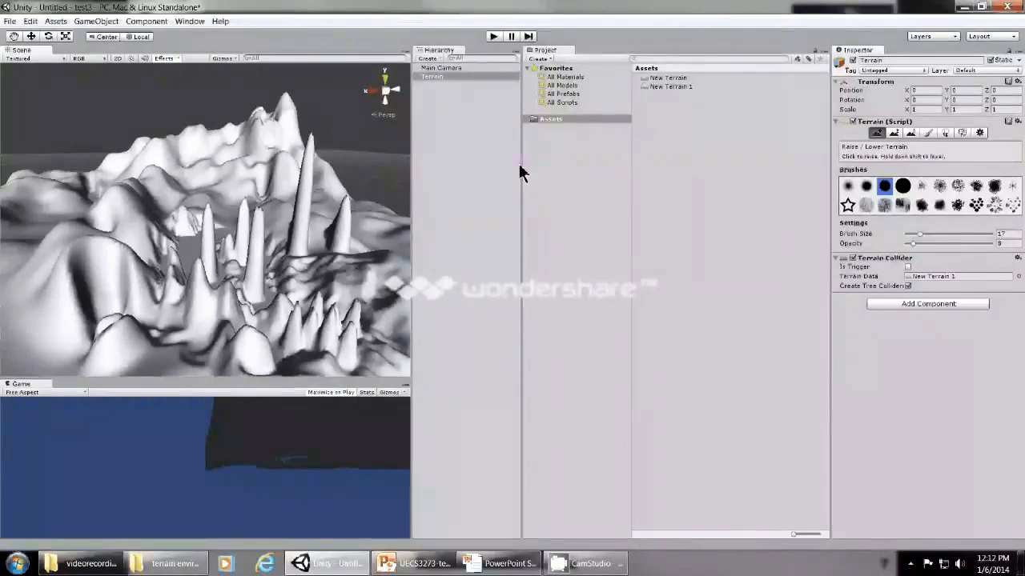
Switch to Paint Height with brush size 47 and sample target heights from the crater floor, the hills and the back mountain.
left_click(895, 134)
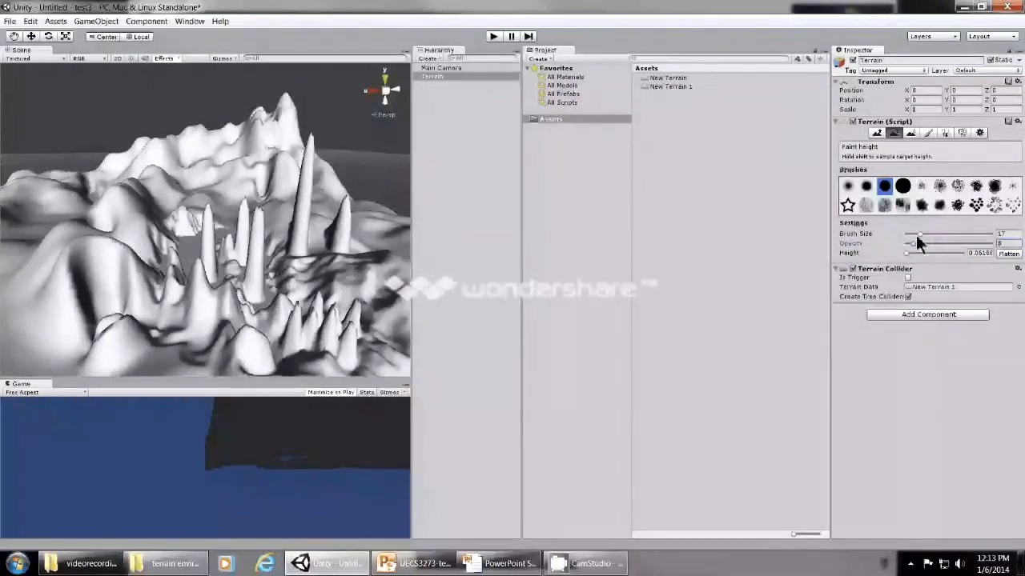
left_click_drag(918, 235, 945, 233)
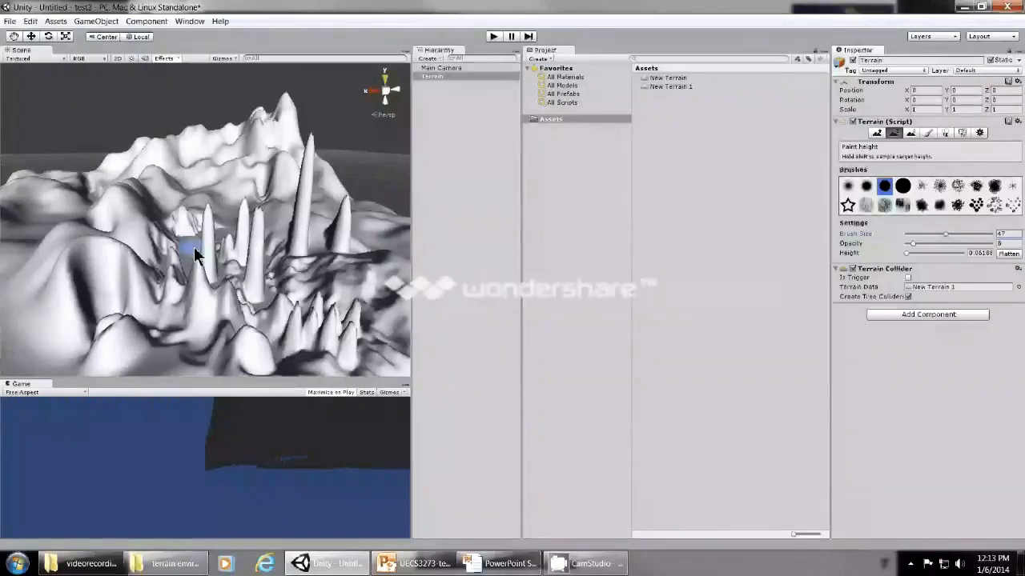
left_click(194, 249, "shift")
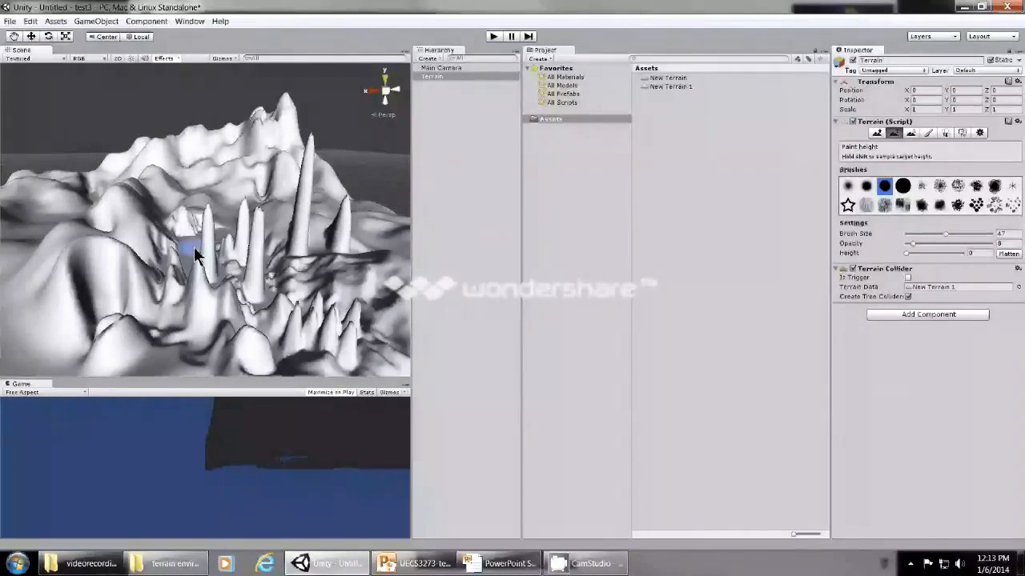
left_click(132, 210, "shift")
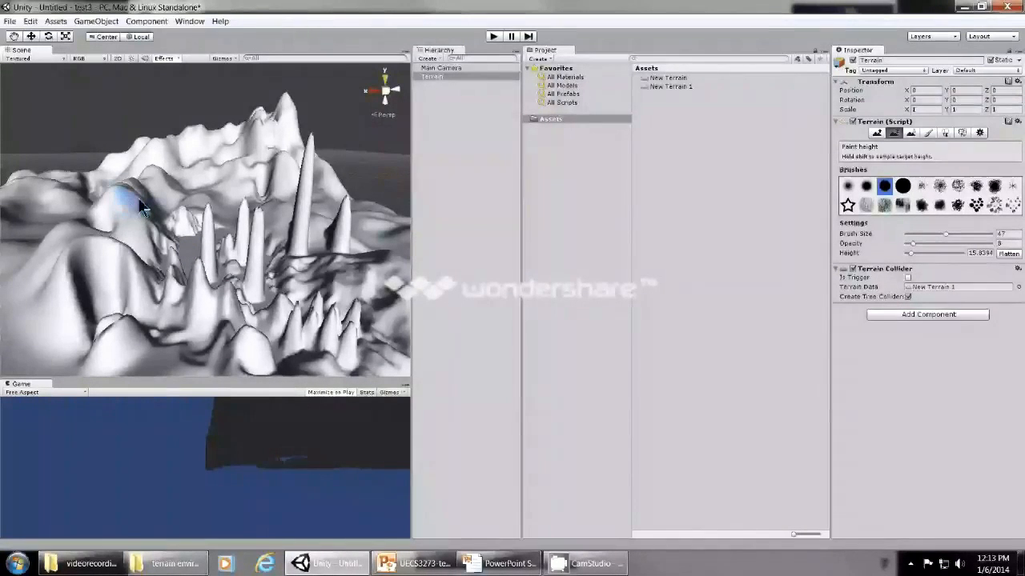
left_click(245, 198, "shift")
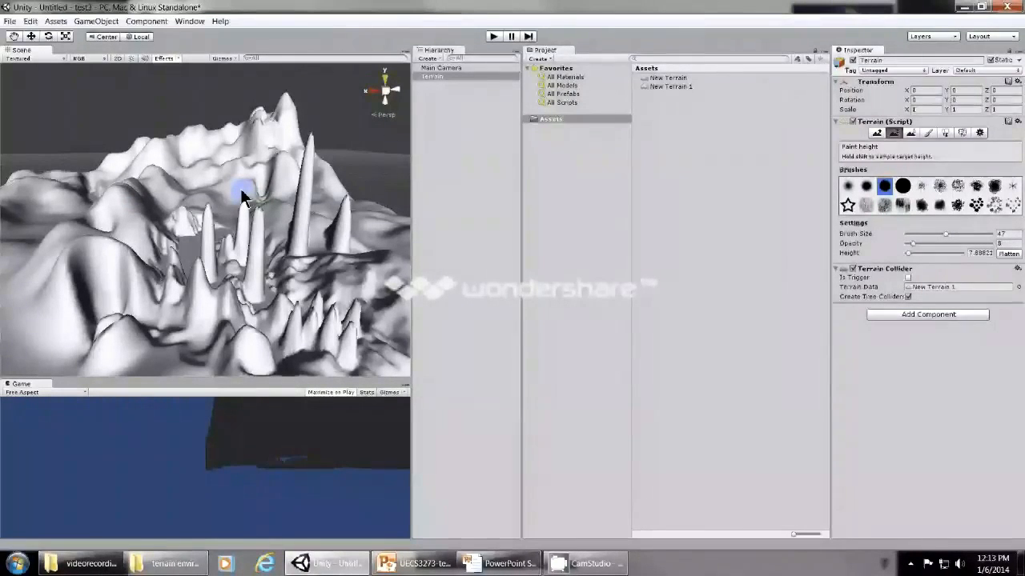
left_click(267, 140, "shift")
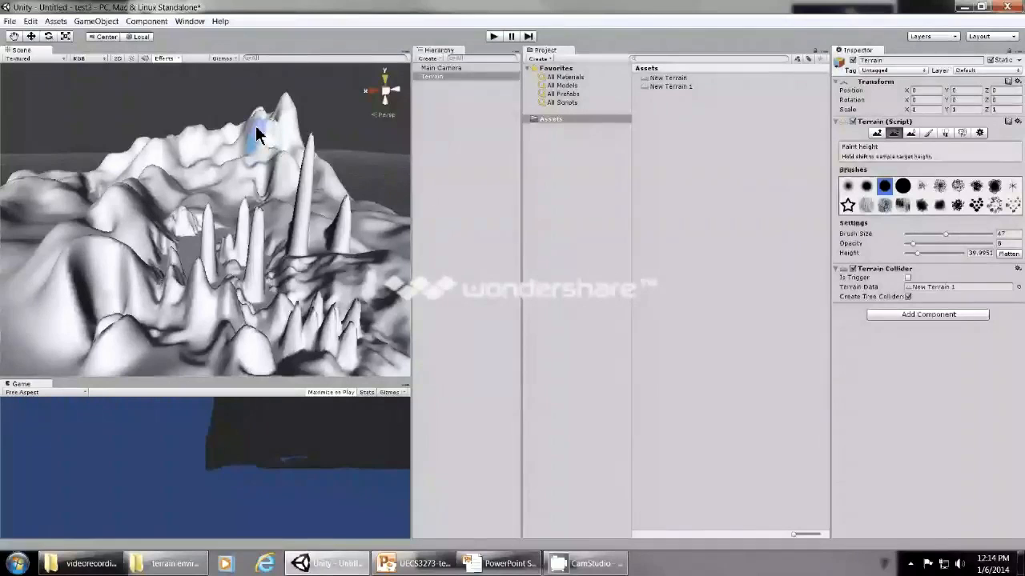
Sample the crater floor's height of 0 and flatten the crater's spikes and foreground peaks, raising the opacity to 47.
left_click(194, 246, "shift")
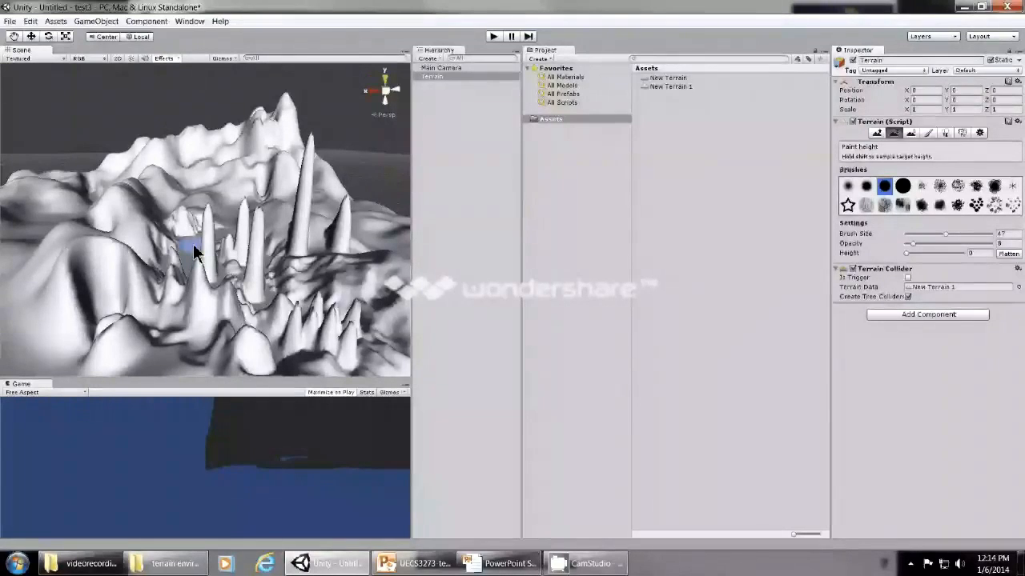
mouse_move(201, 255)
left_mouse_down()
mouse_move(201, 273)
mouse_move(242, 281)
mouse_move(221, 269)
mouse_move(253, 289)
left_mouse_up()
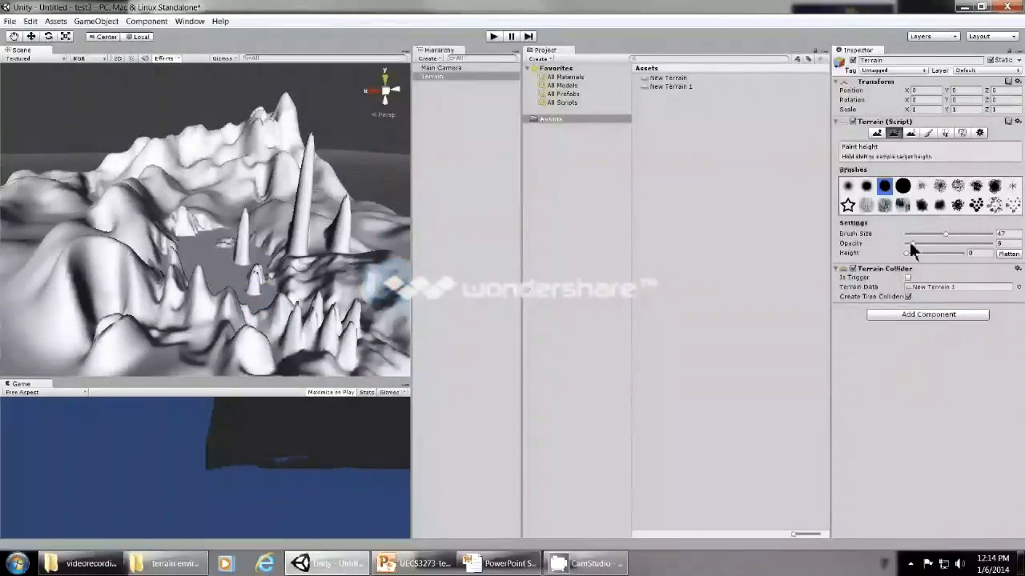
left_click_drag(911, 244, 946, 242)
mouse_move(256, 298)
left_mouse_down()
mouse_move(229, 256)
mouse_move(235, 266)
mouse_move(217, 256)
mouse_move(195, 278)
mouse_move(217, 291)
mouse_move(259, 270)
mouse_move(180, 270)
mouse_move(267, 254)
mouse_move(220, 261)
mouse_move(148, 237)
mouse_move(258, 308)
mouse_move(195, 331)
mouse_move(343, 305)
mouse_move(202, 350)
left_mouse_up()
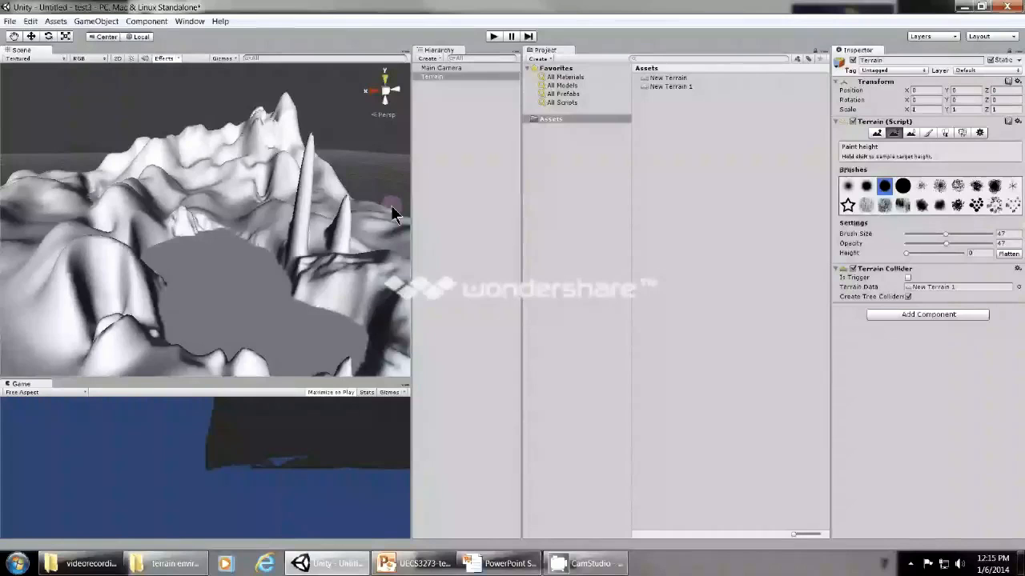
Smooth the hills and spikes around the crater with the Smooth Height tool and the largest solid round brush.
left_click(911, 134)
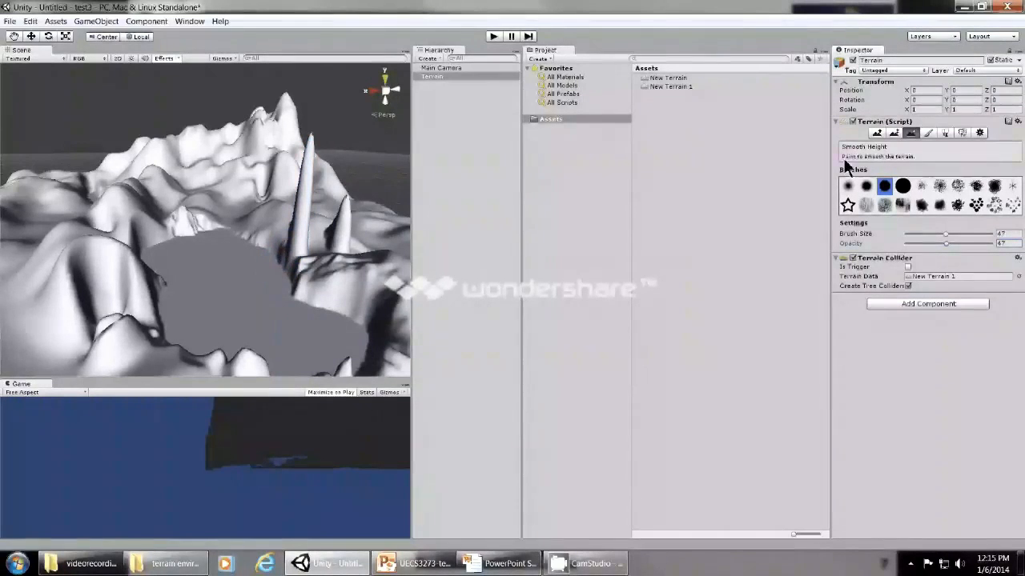
left_click(903, 186)
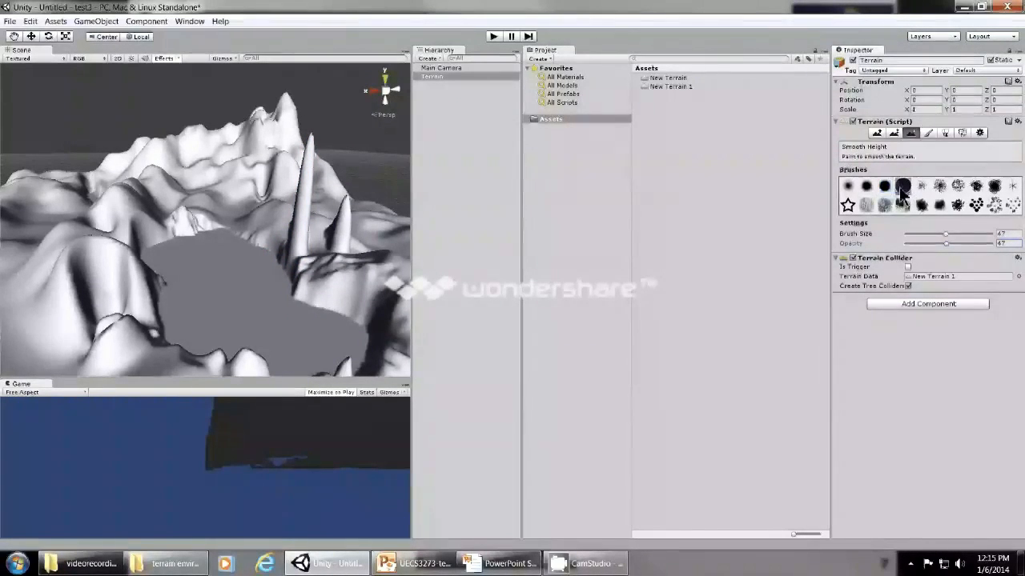
mouse_move(74, 245)
left_mouse_down()
mouse_move(123, 276)
mouse_move(246, 260)
mouse_move(319, 273)
mouse_move(153, 222)
mouse_move(143, 188)
mouse_move(23, 184)
left_mouse_up()
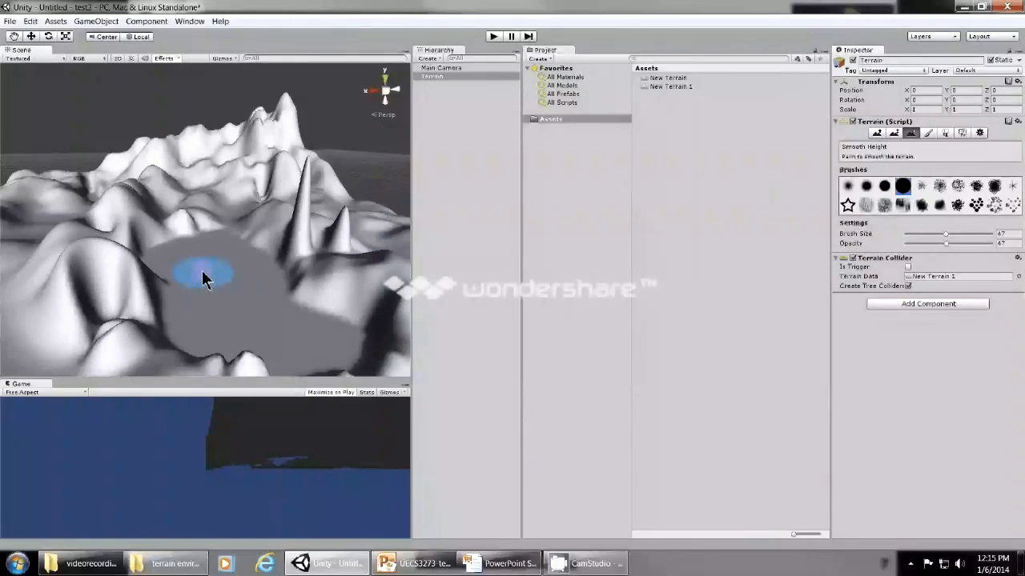
scroll(202, 279, "down", 6)
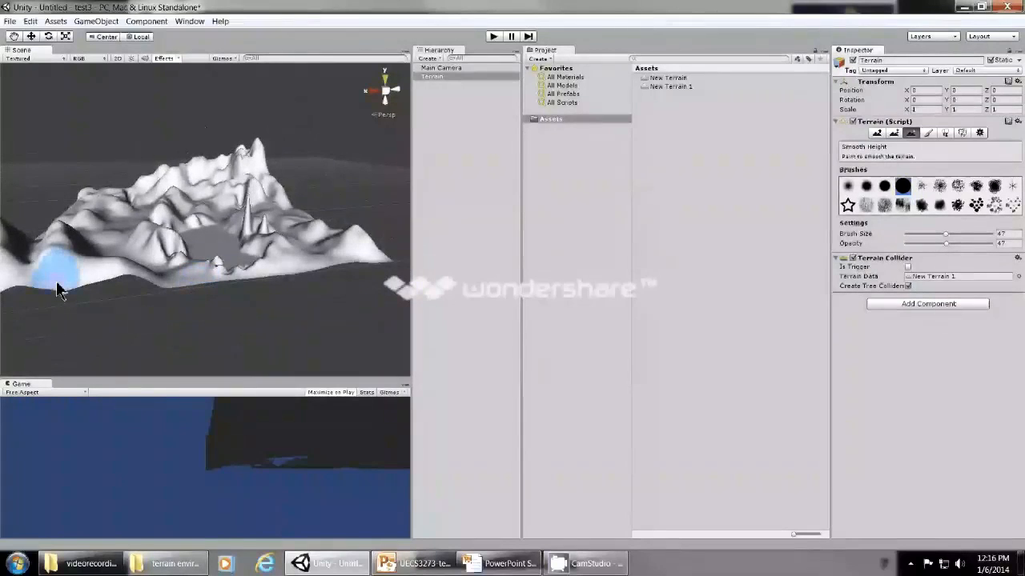
scroll(57, 289, "up", 5)
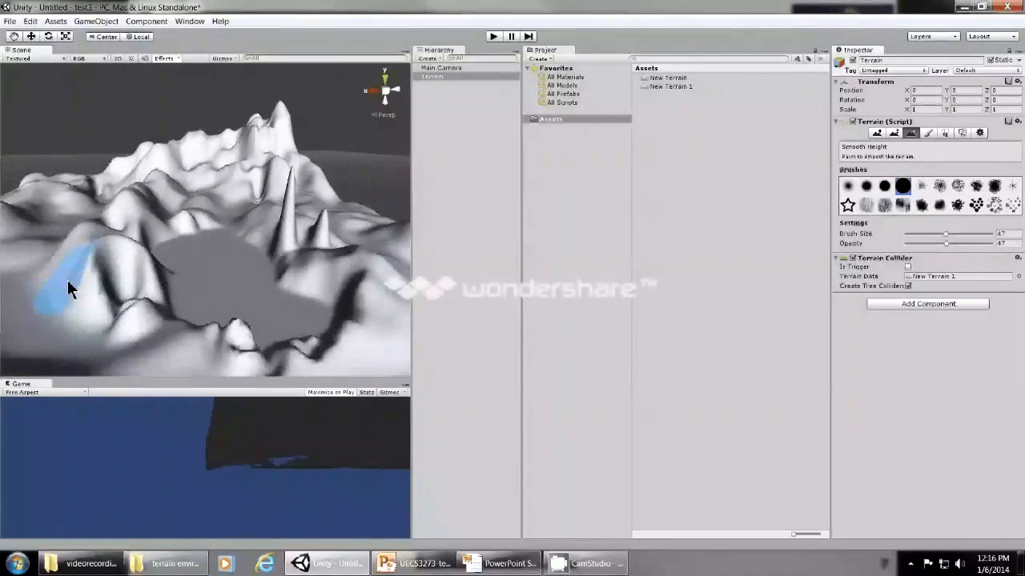
scroll(68, 287, "down", 3)
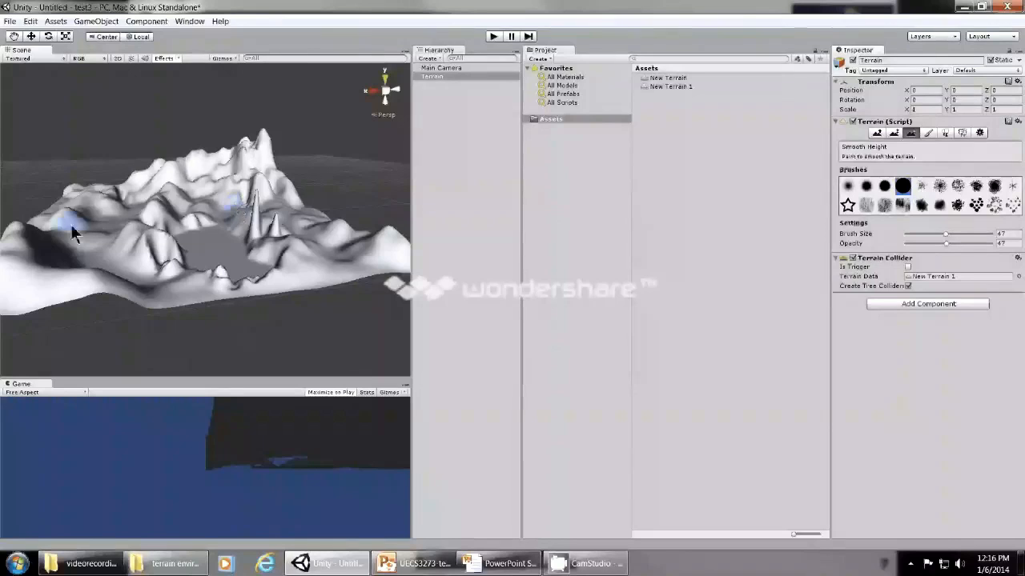
scroll(74, 228, "up", 3)
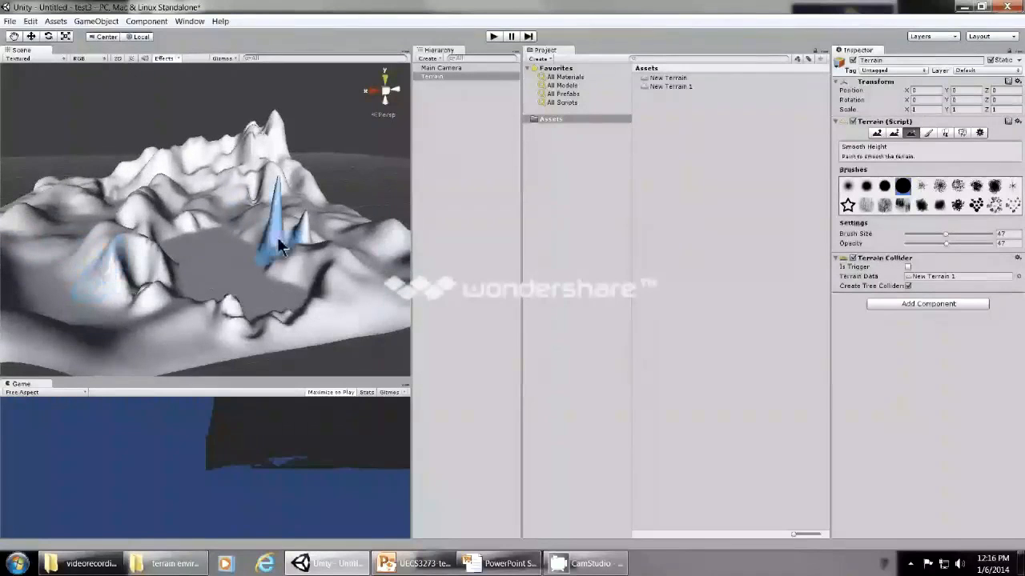
Use Paint Height to sample the slope beside the crater and paint a broad flat plateau around and behind the crater.
left_click(14, 36)
left_click_drag(78, 135, 238, 283)
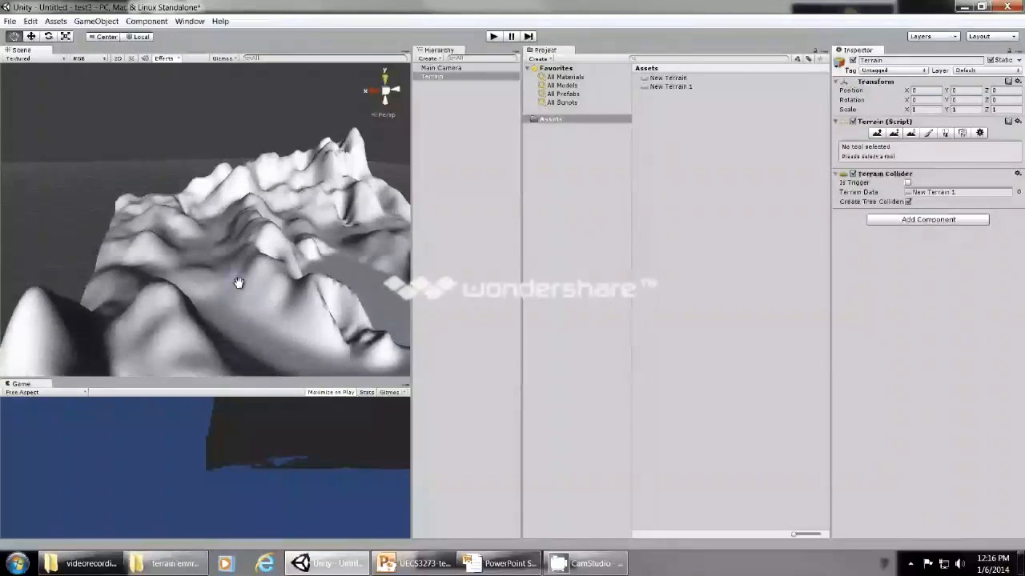
mouse_move(311, 280)
left_mouse_down()
mouse_move(216, 281)
mouse_move(327, 290)
mouse_move(342, 270)
mouse_move(333, 288)
mouse_move(306, 281)
left_mouse_up()
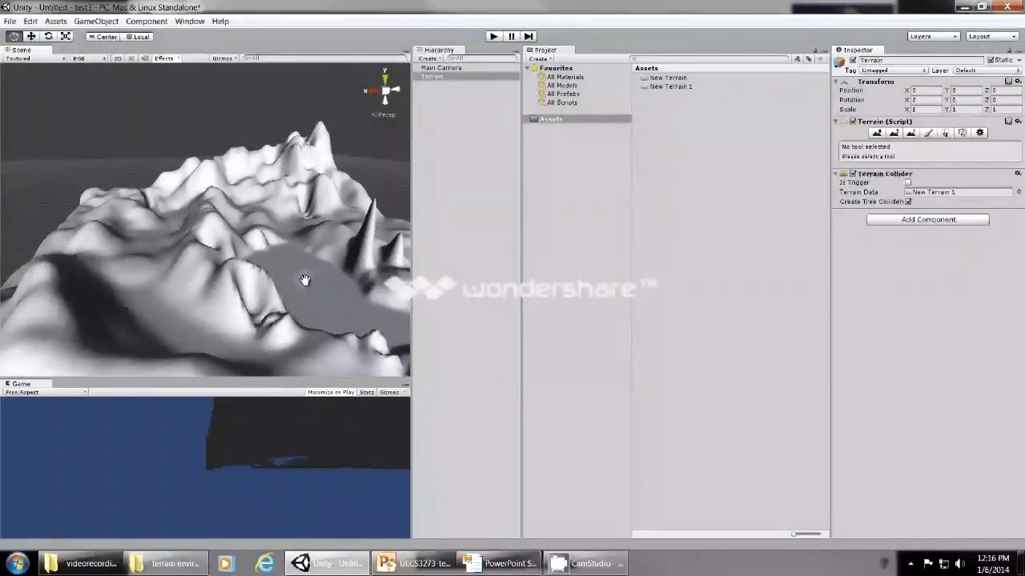
left_click_drag(298, 278, 265, 286)
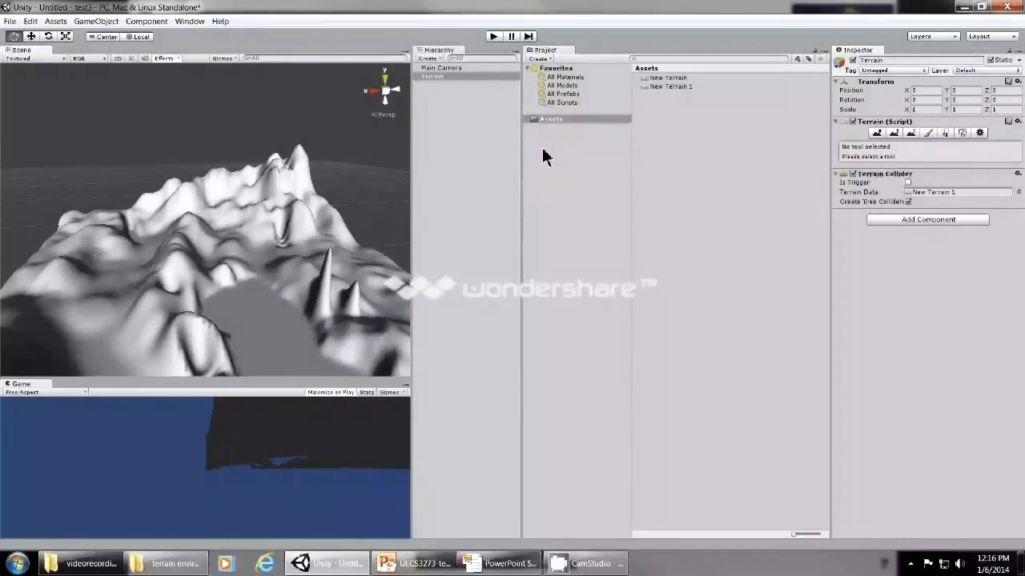
left_click(893, 133)
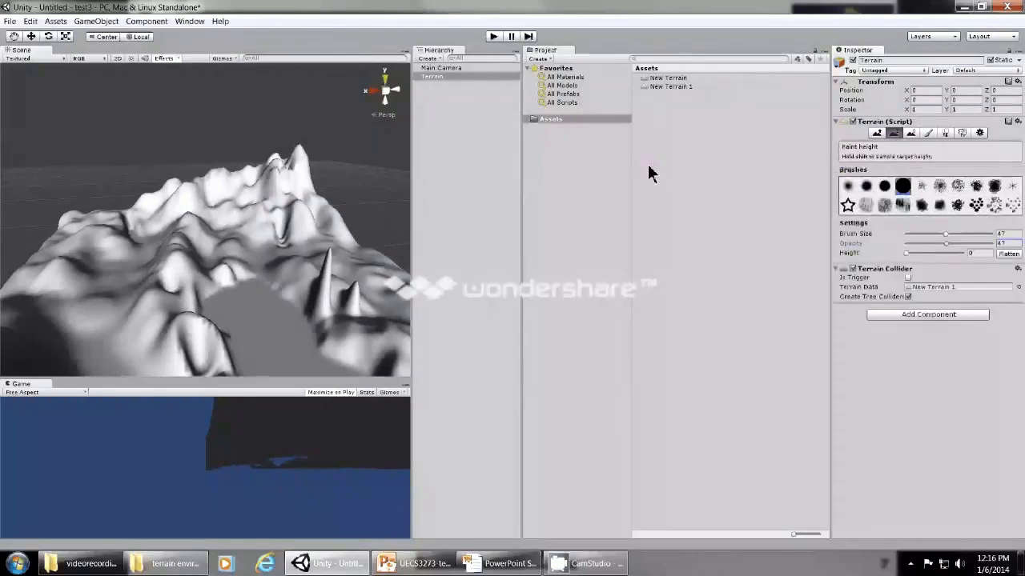
left_click(221, 265)
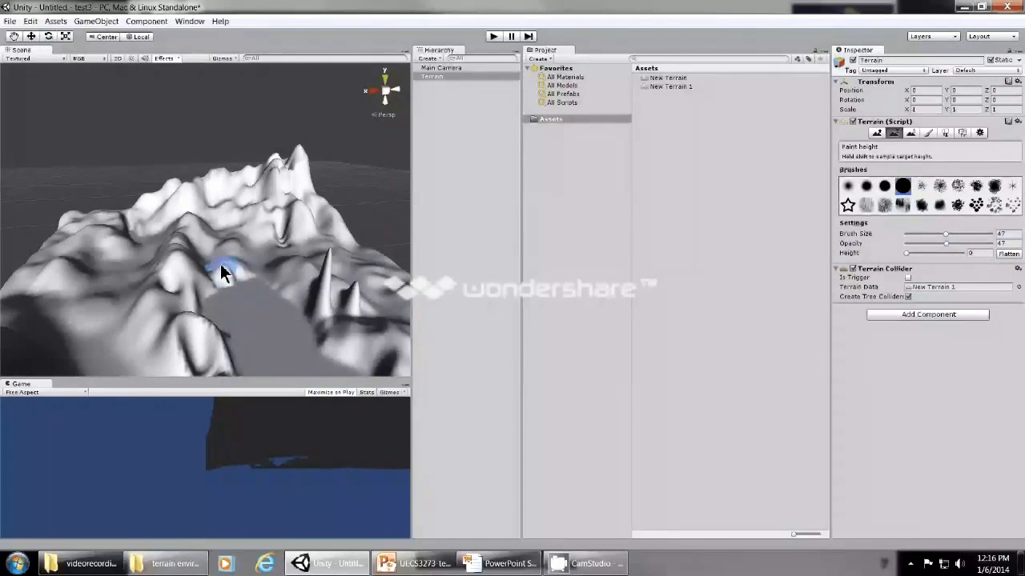
left_click(221, 274, "shift")
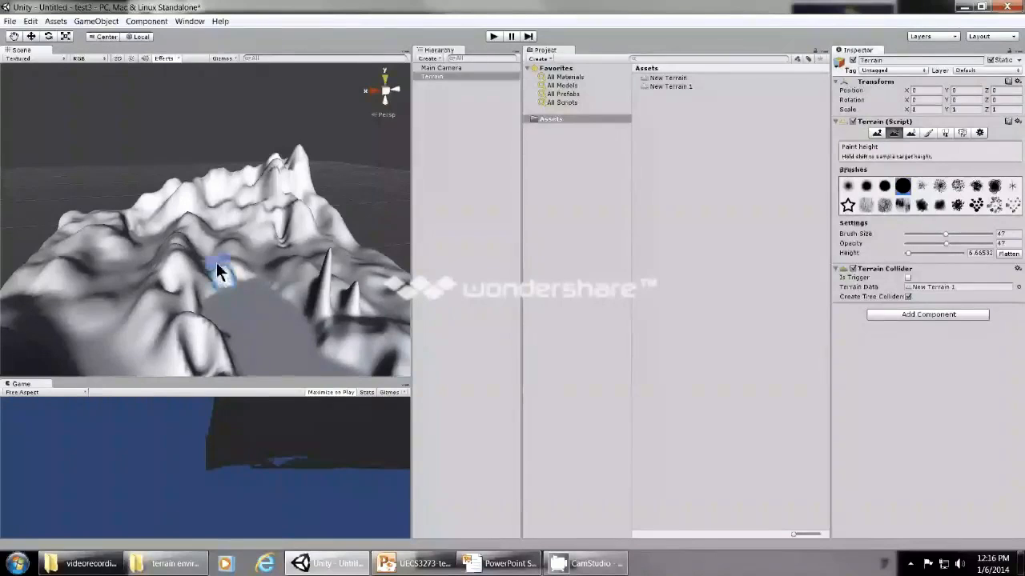
mouse_move(226, 260)
left_mouse_down()
mouse_move(193, 238)
mouse_move(179, 267)
mouse_move(217, 246)
mouse_move(173, 267)
mouse_move(169, 284)
mouse_move(235, 256)
mouse_move(165, 251)
mouse_move(198, 218)
mouse_move(228, 260)
mouse_move(285, 233)
mouse_move(308, 238)
mouse_move(231, 264)
mouse_move(325, 268)
mouse_move(260, 252)
mouse_move(295, 244)
mouse_move(141, 302)
mouse_move(185, 286)
mouse_move(151, 312)
mouse_move(149, 331)
mouse_move(159, 359)
mouse_move(160, 343)
mouse_move(184, 375)
mouse_move(206, 373)
mouse_move(150, 317)
mouse_move(172, 237)
mouse_move(226, 235)
mouse_move(350, 275)
mouse_move(344, 304)
mouse_move(326, 301)
mouse_move(327, 281)
mouse_move(305, 277)
mouse_move(328, 282)
mouse_move(264, 220)
mouse_move(298, 232)
mouse_move(160, 222)
mouse_move(290, 221)
mouse_move(152, 236)
mouse_move(152, 226)
mouse_move(139, 248)
mouse_move(145, 235)
mouse_move(320, 236)
mouse_move(285, 217)
mouse_move(273, 220)
mouse_move(316, 230)
mouse_move(234, 214)
mouse_move(169, 244)
mouse_move(293, 217)
mouse_move(204, 253)
mouse_move(320, 217)
mouse_move(336, 286)
mouse_move(327, 316)
mouse_move(331, 280)
mouse_move(197, 213)
mouse_move(238, 210)
left_mouse_up()
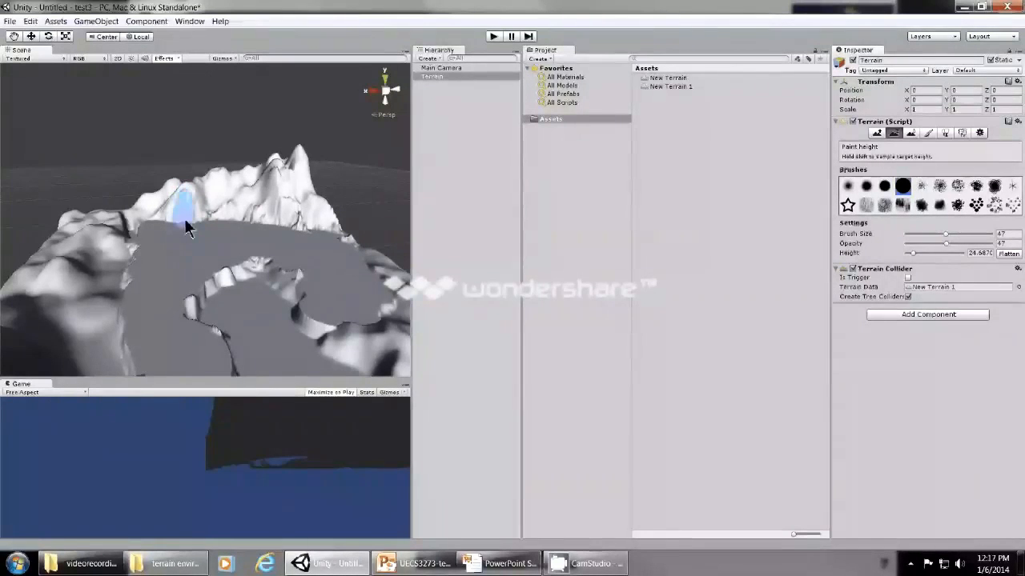
Sample a target height of about 18.97 on the back slope and paint a higher flat terrace across the mountains behind the plateau.
left_click(186, 227, "shift")
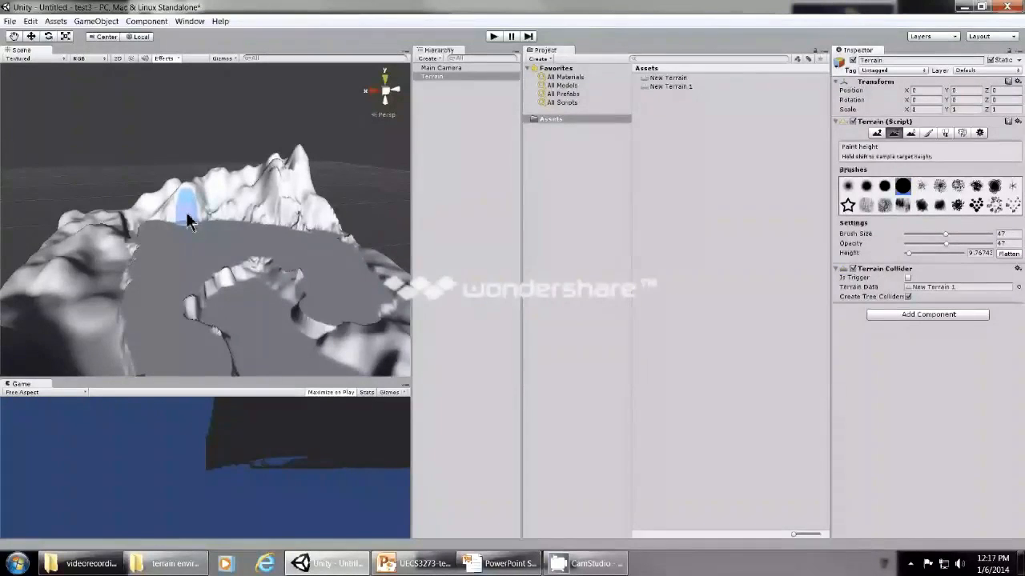
left_click(190, 213, "shift")
left_click(173, 214, "shift")
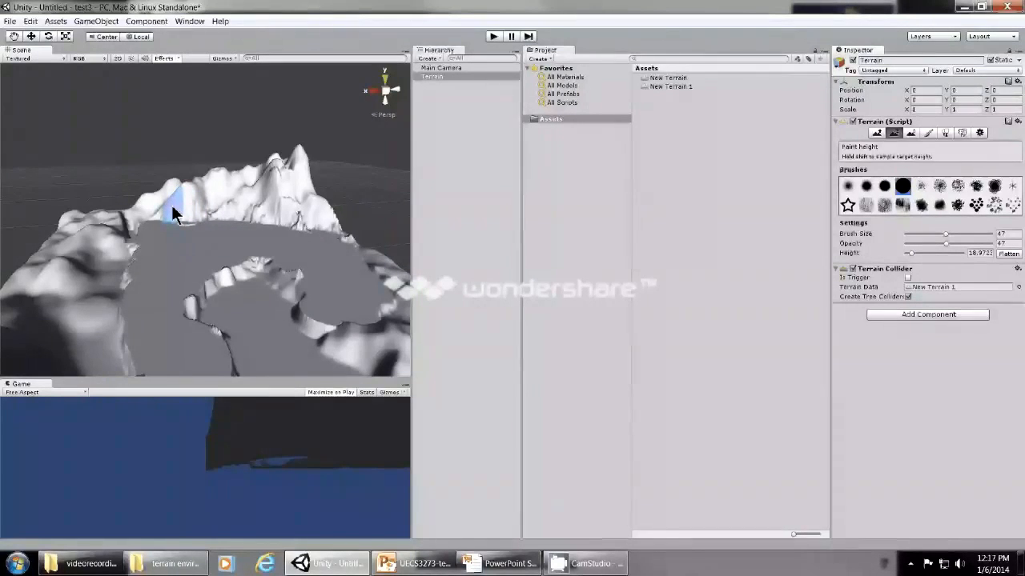
mouse_move(173, 214)
left_mouse_down()
mouse_move(264, 205)
mouse_move(327, 221)
mouse_move(151, 201)
mouse_move(228, 198)
mouse_move(100, 215)
mouse_move(107, 220)
mouse_move(91, 244)
mouse_move(77, 225)
mouse_move(196, 200)
mouse_move(333, 227)
left_mouse_up()
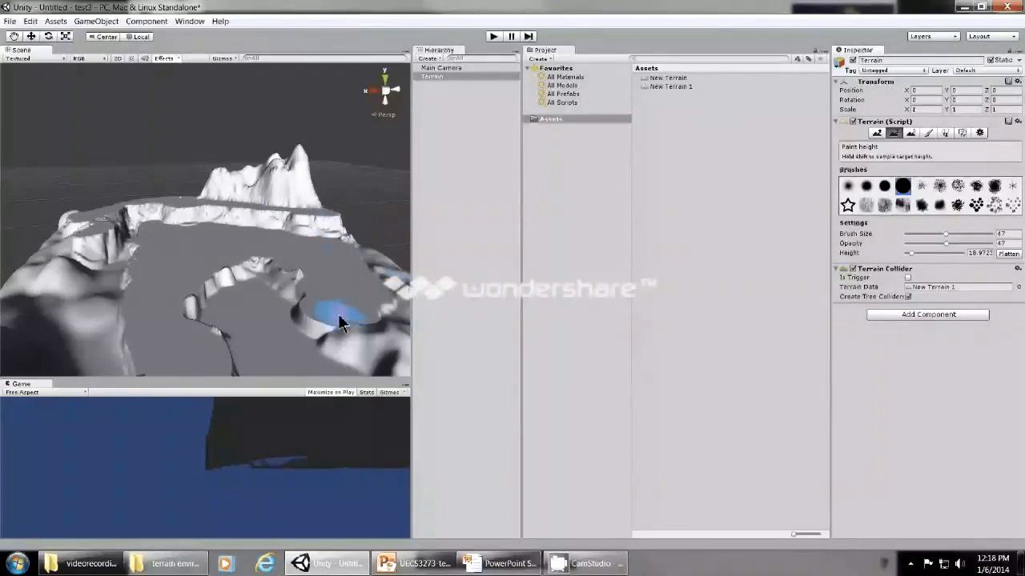
scroll(338, 317, "down", 3)
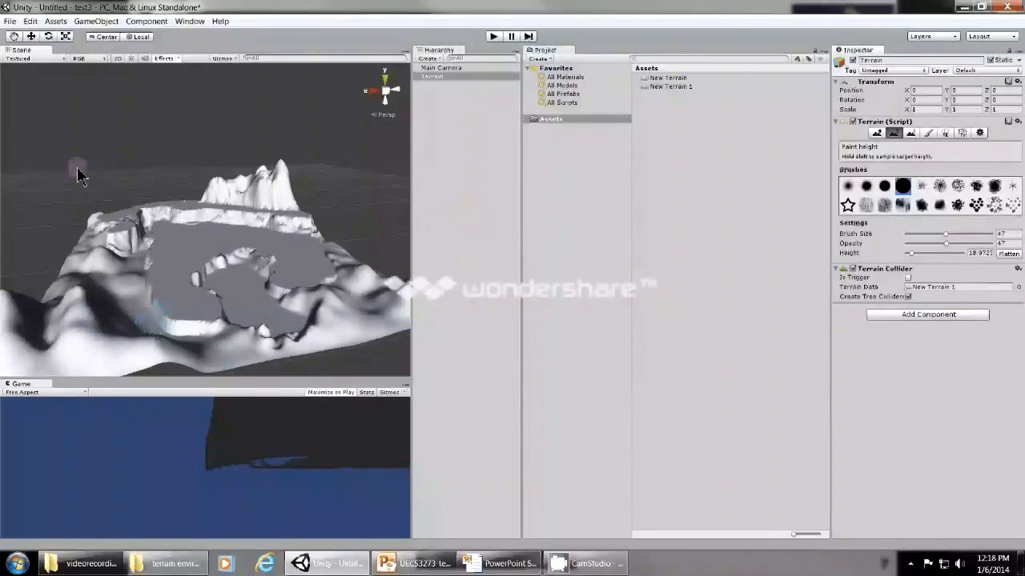
left_click(12, 38)
left_click_drag(86, 317, 100, 306)
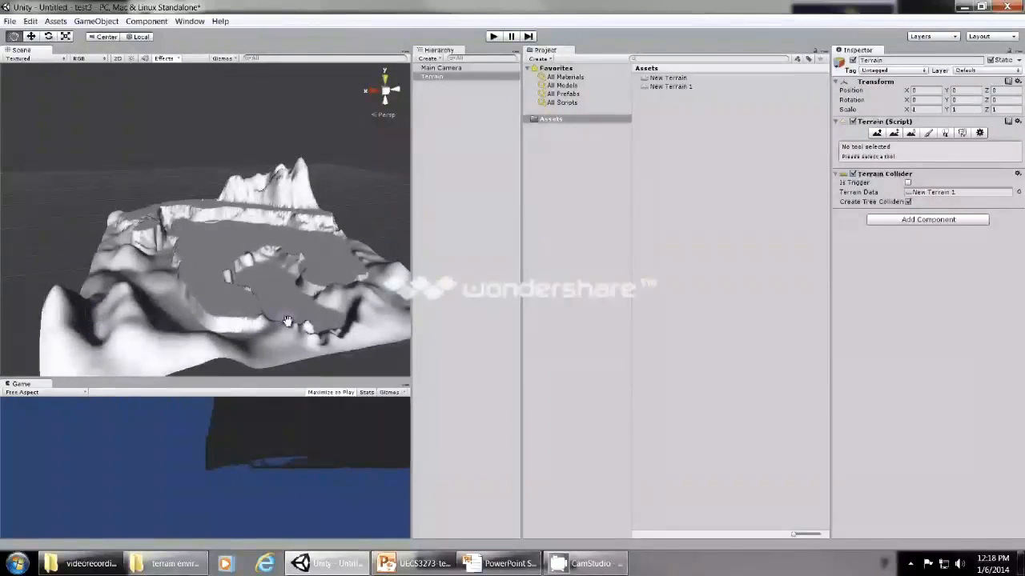
Use Paint Height to sample a target height of about 8.1 on the foreground slope and flatten the foreground hills around the plateau.
left_click(891, 133)
left_click(159, 304, "shift")
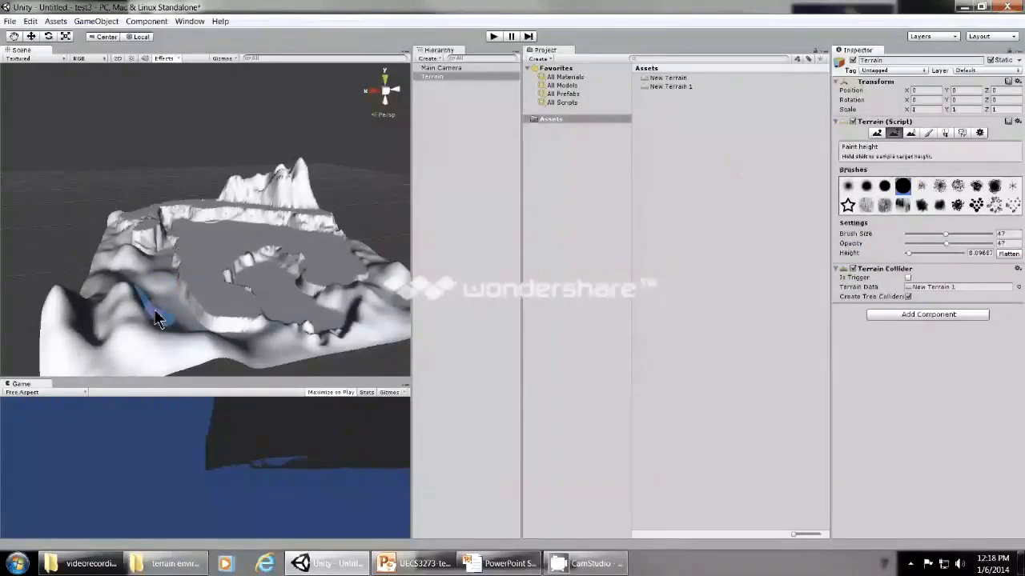
mouse_move(157, 317)
left_mouse_down()
mouse_move(116, 295)
mouse_move(122, 358)
mouse_move(69, 338)
mouse_move(160, 350)
mouse_move(142, 348)
mouse_move(88, 292)
mouse_move(68, 344)
mouse_move(92, 280)
mouse_move(122, 332)
mouse_move(93, 275)
mouse_move(103, 257)
mouse_move(347, 338)
mouse_move(373, 315)
mouse_move(354, 297)
mouse_move(385, 315)
mouse_move(360, 325)
mouse_move(360, 337)
left_mouse_up()
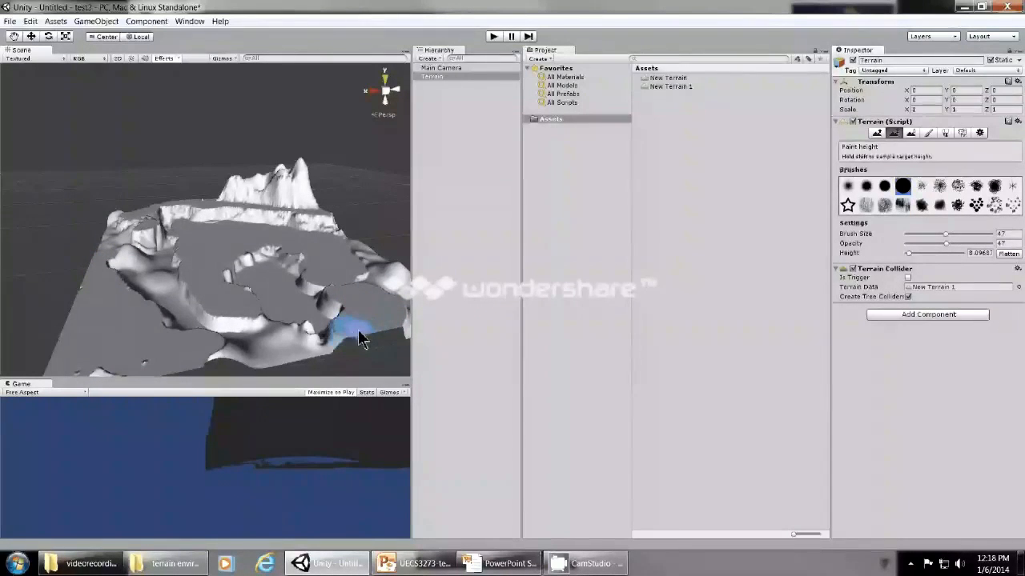
Set the Paint Height target to 0 and flatten the remaining foreground ridge and the front of the crater.
left_click(976, 253)
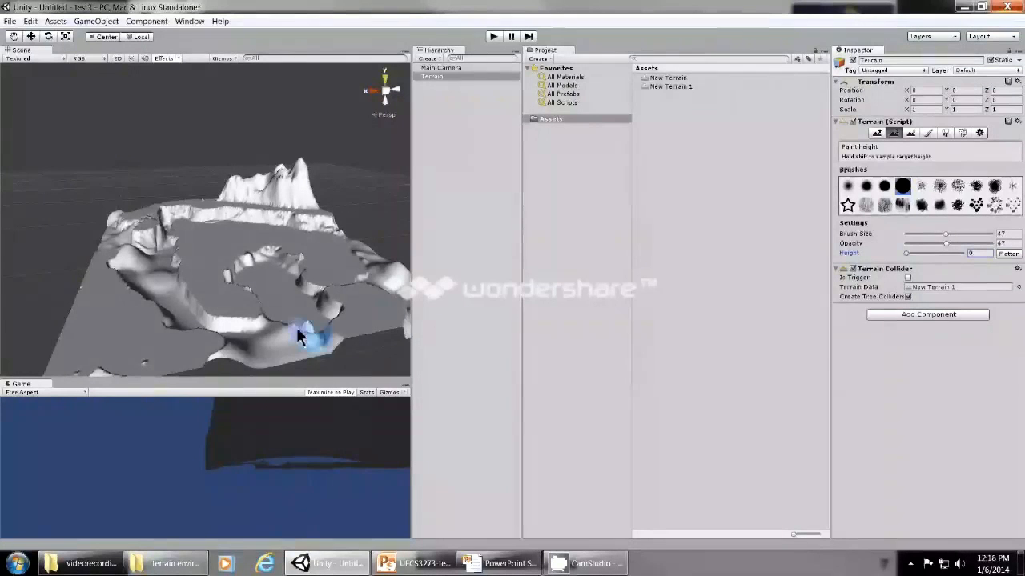
mouse_move(296, 329)
left_mouse_down()
mouse_move(277, 343)
mouse_move(288, 344)
mouse_move(272, 344)
mouse_move(290, 337)
mouse_move(283, 323)
mouse_move(270, 349)
mouse_move(234, 370)
mouse_move(276, 359)
mouse_move(210, 345)
mouse_move(247, 353)
mouse_move(291, 323)
mouse_move(211, 348)
mouse_move(160, 308)
mouse_move(173, 320)
mouse_move(281, 332)
mouse_move(336, 280)
left_mouse_up()
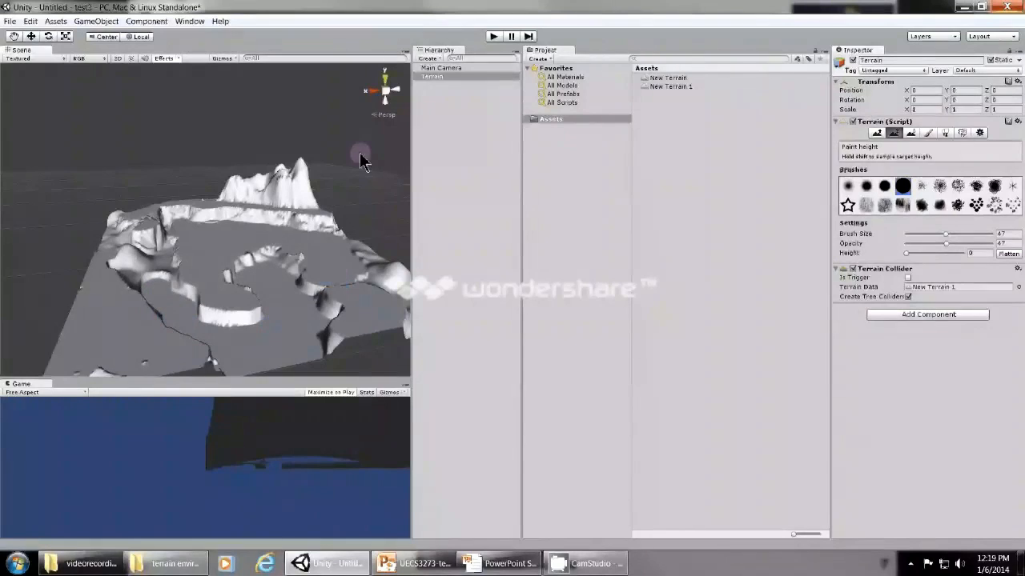
scroll(287, 323, "down", 1)
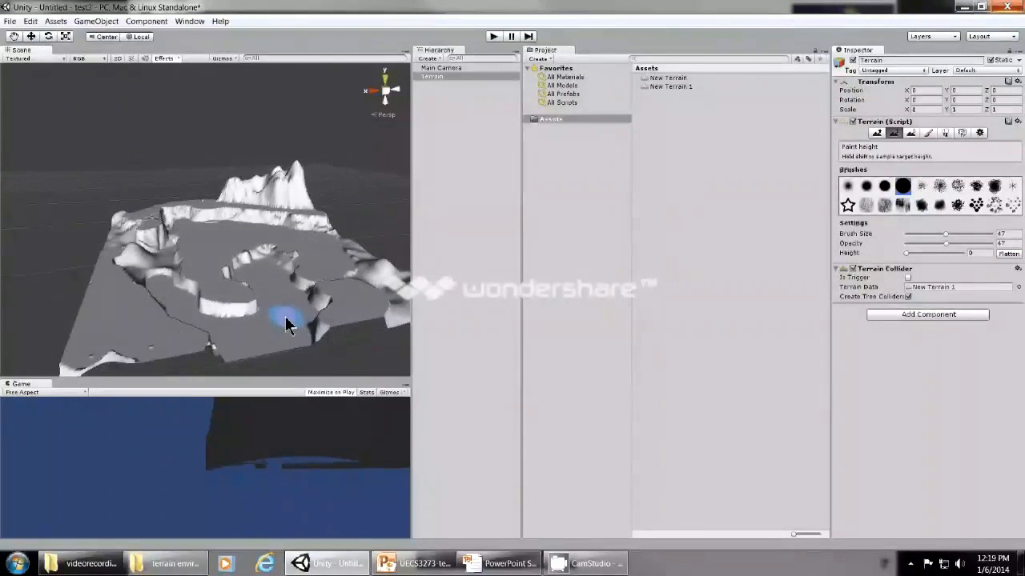
scroll(286, 323, "up", 2)
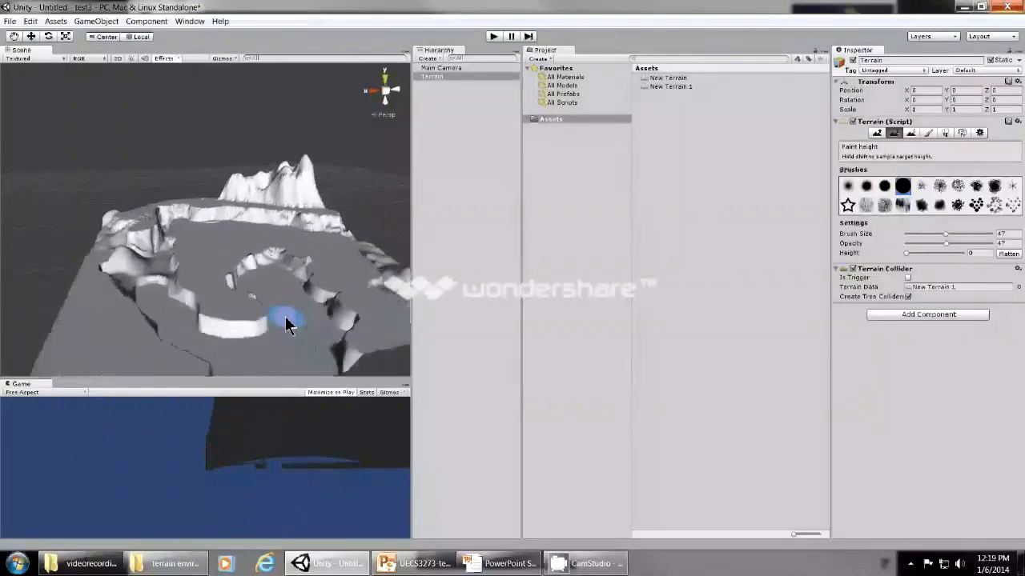
scroll(285, 318, "down", 1)
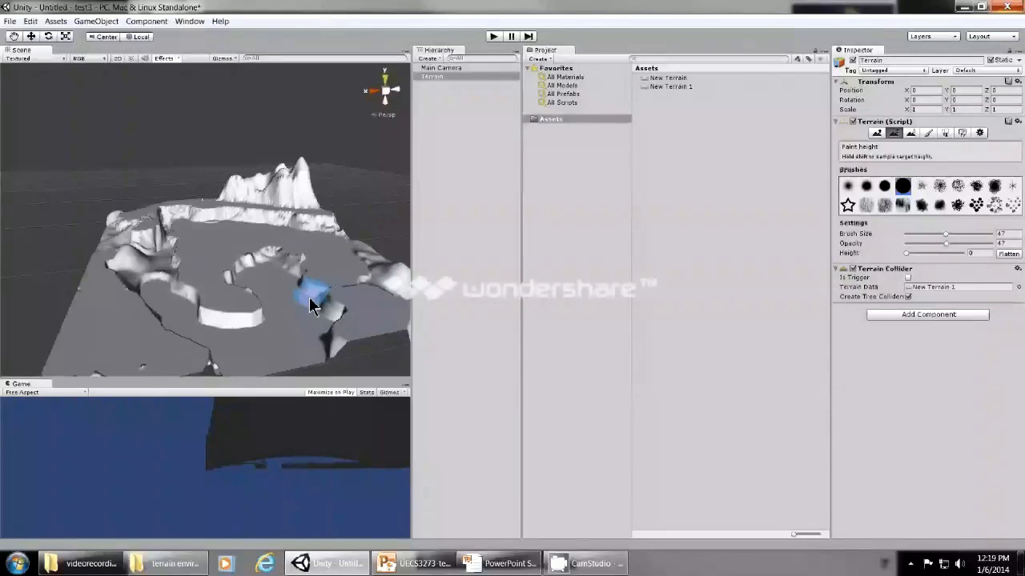
Switch to the PowerPoint slide show and advance to the Terrain textures slide.
key("alt+Tab")
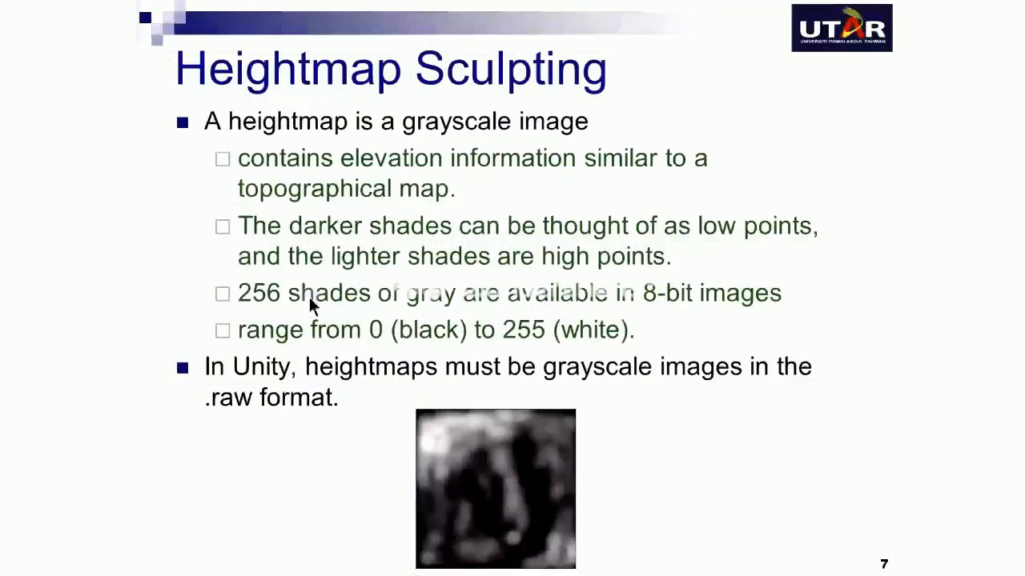
left_click(309, 298)
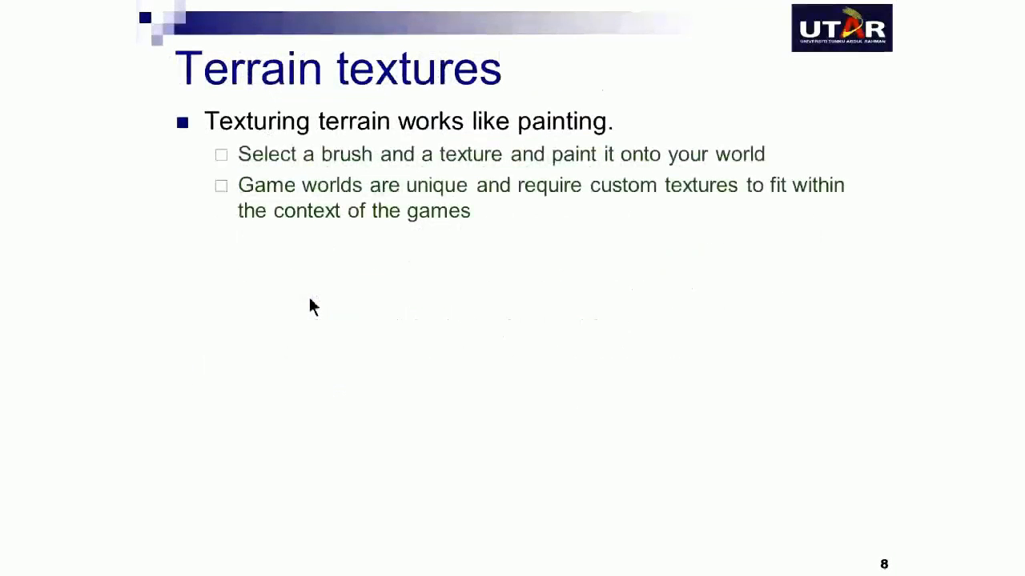
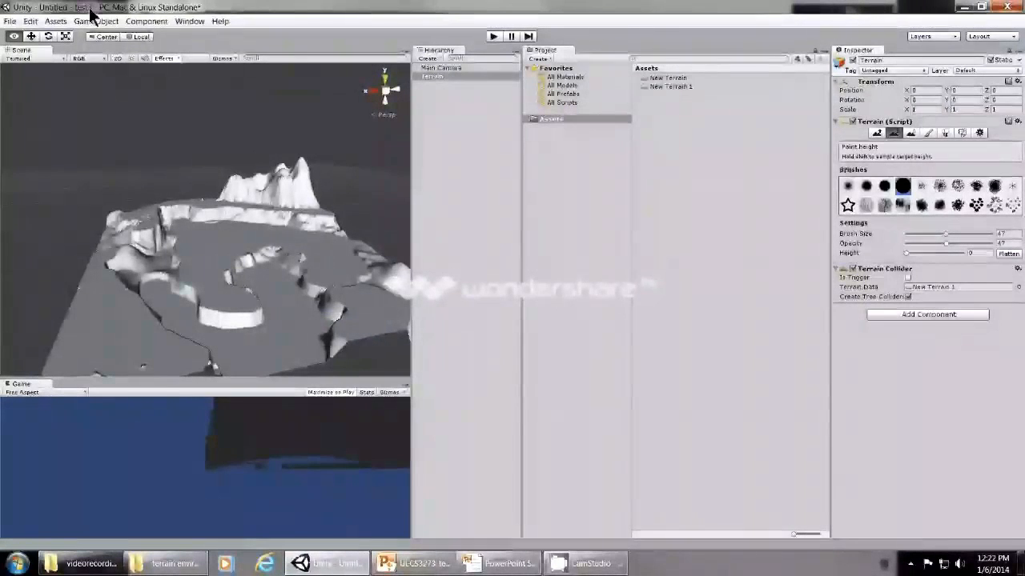
Import the entire Terrain Assets standard package into the project.
left_click(56, 21)
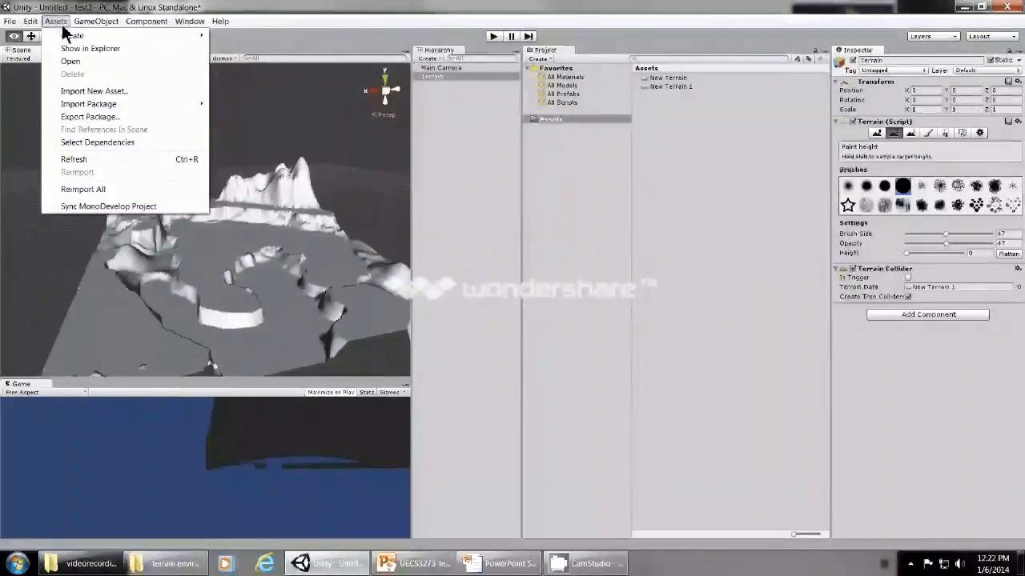
mouse_move(82, 111)
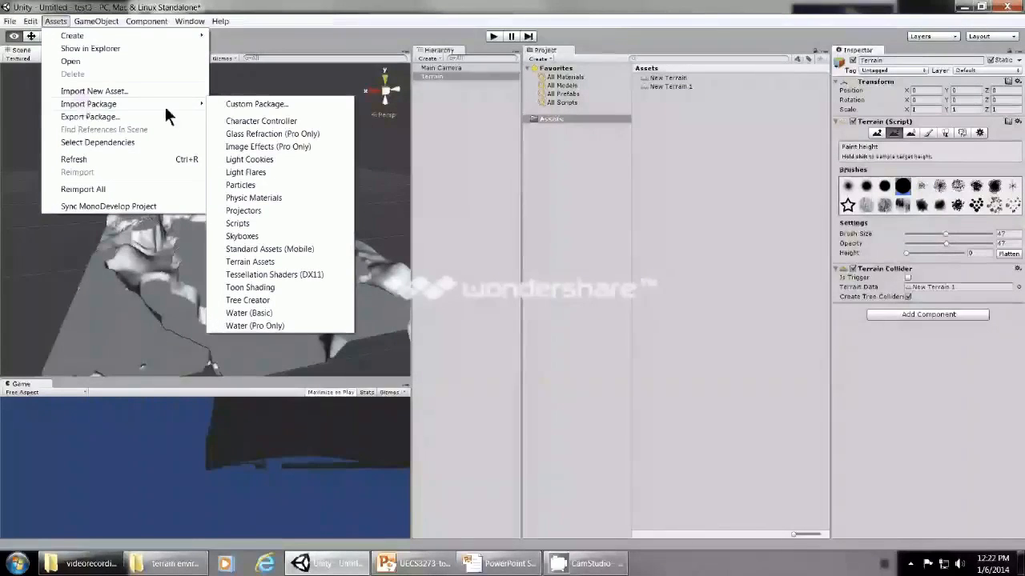
left_click(257, 262)
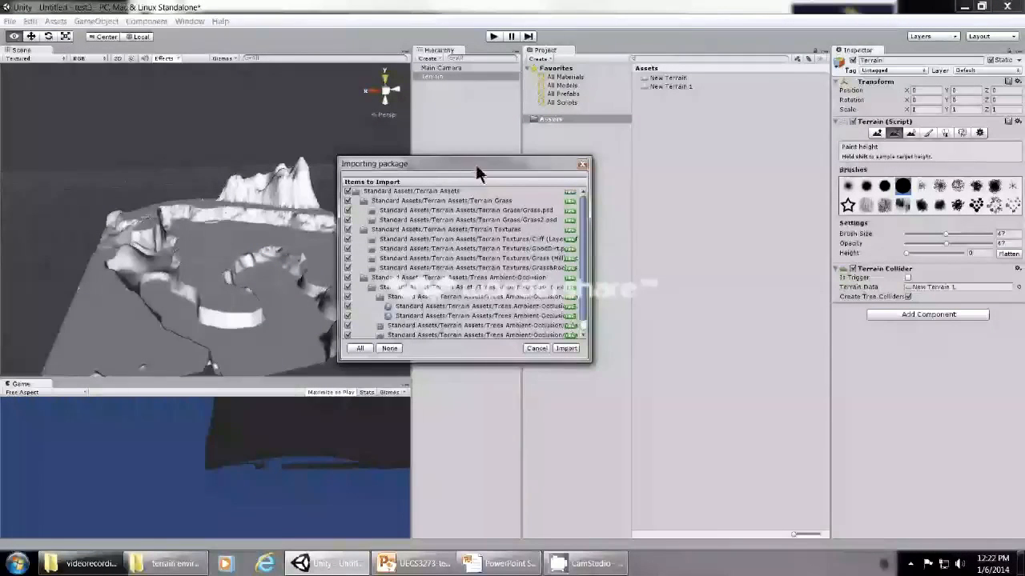
left_click_drag(479, 169, 454, 168)
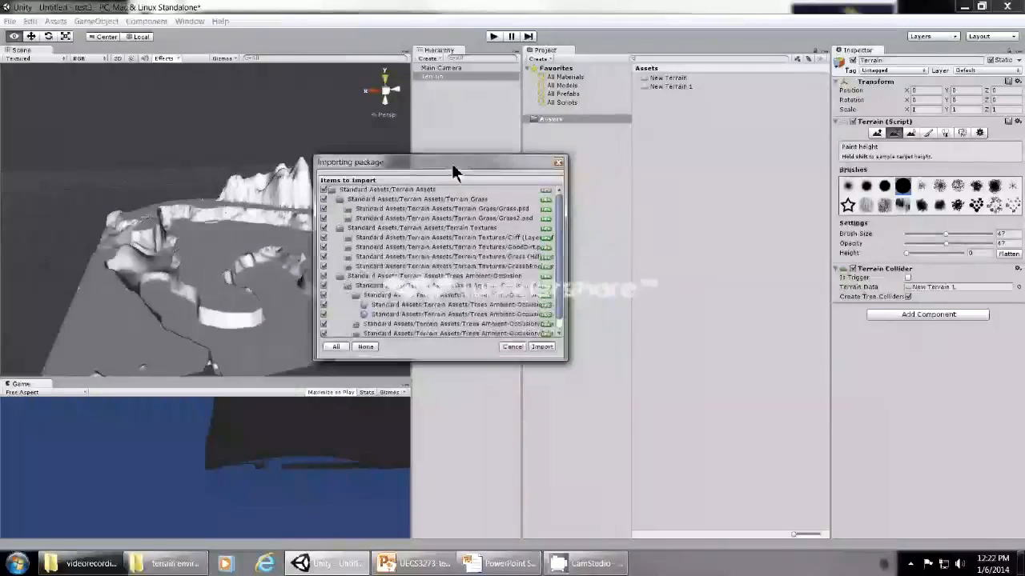
left_click(533, 348)
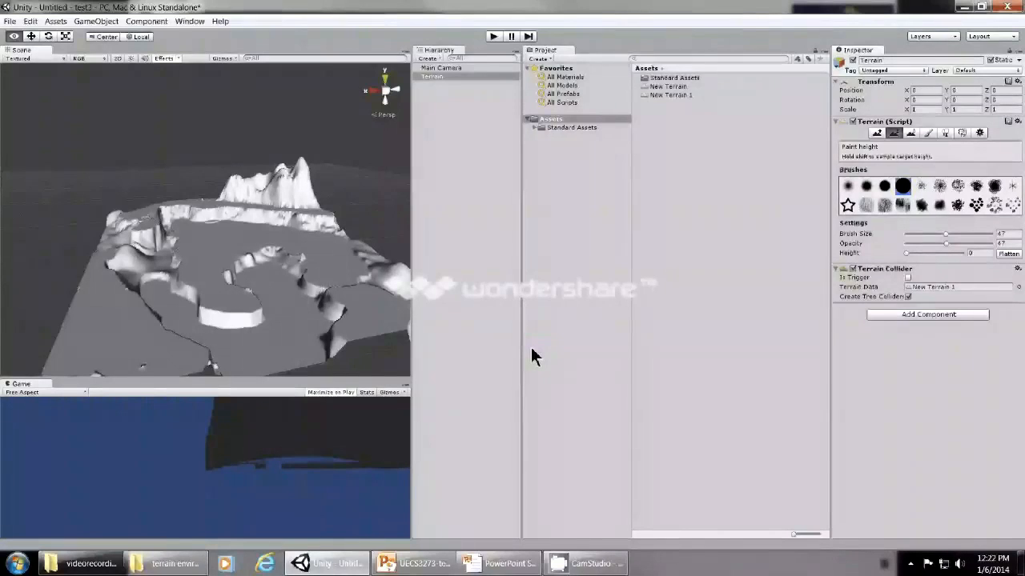
Examine the contents of the imported Terrain Grass, Terrain Textures and Trees Ambient-Occlusion Palm folders.
double_click(563, 129)
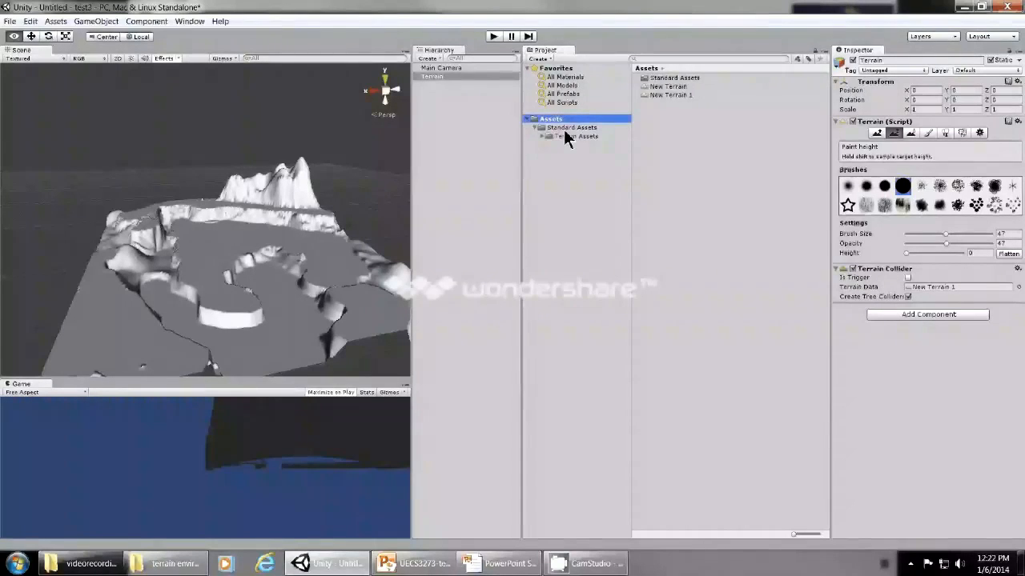
left_click(564, 137)
left_click(543, 137)
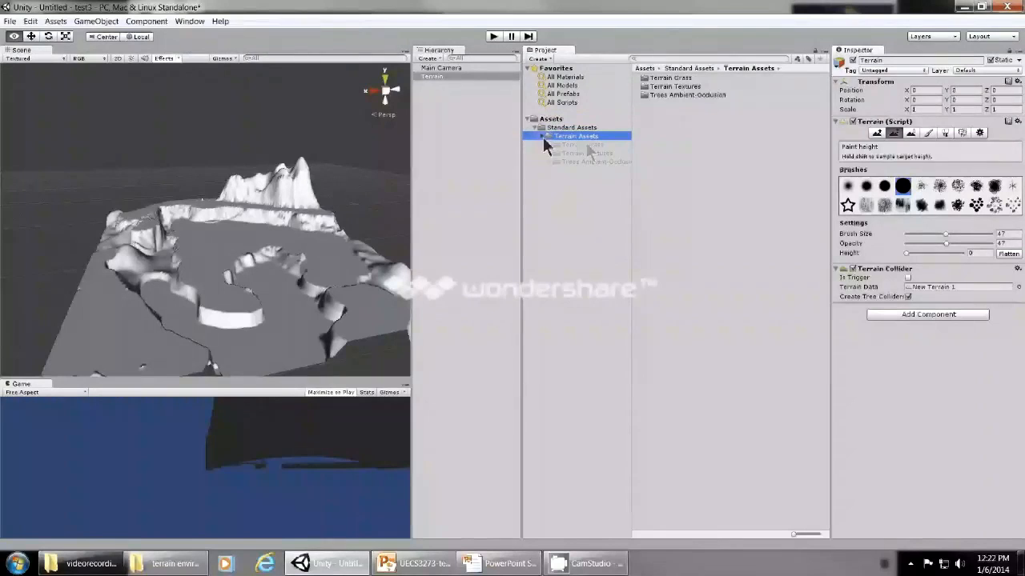
left_click(589, 145)
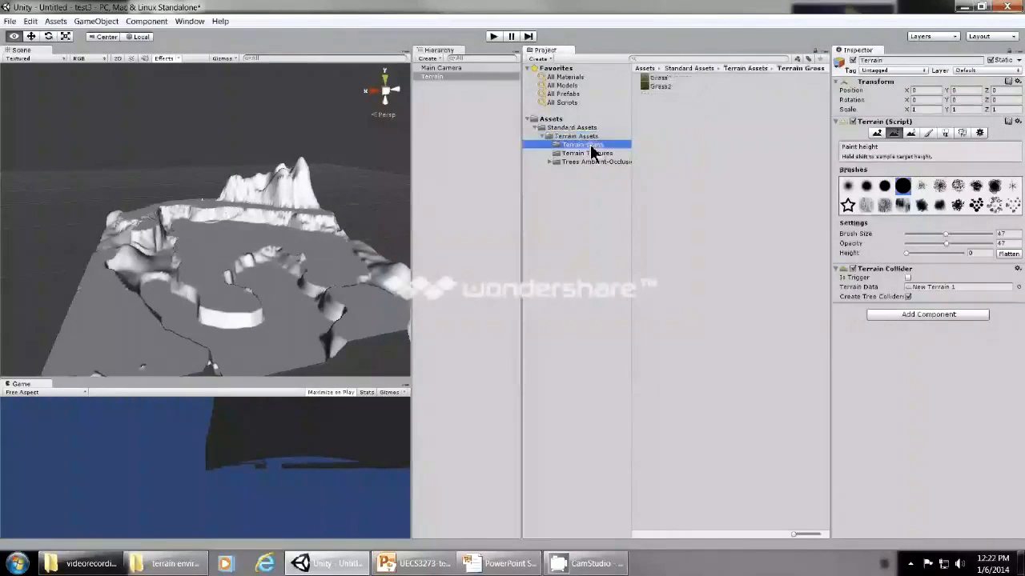
left_click(591, 153)
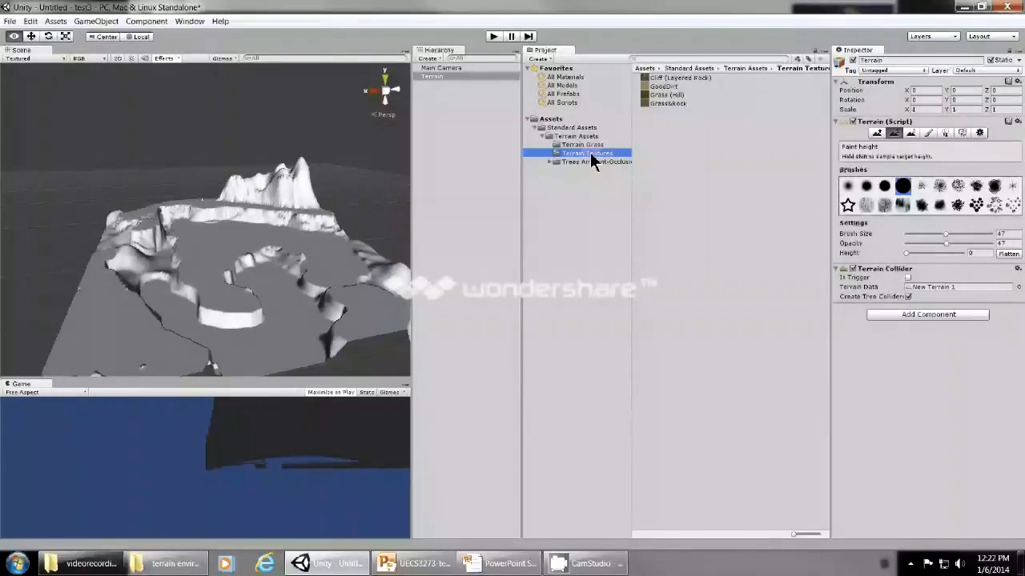
key("Up")
left_click(592, 153)
left_click(550, 161)
left_click(571, 170)
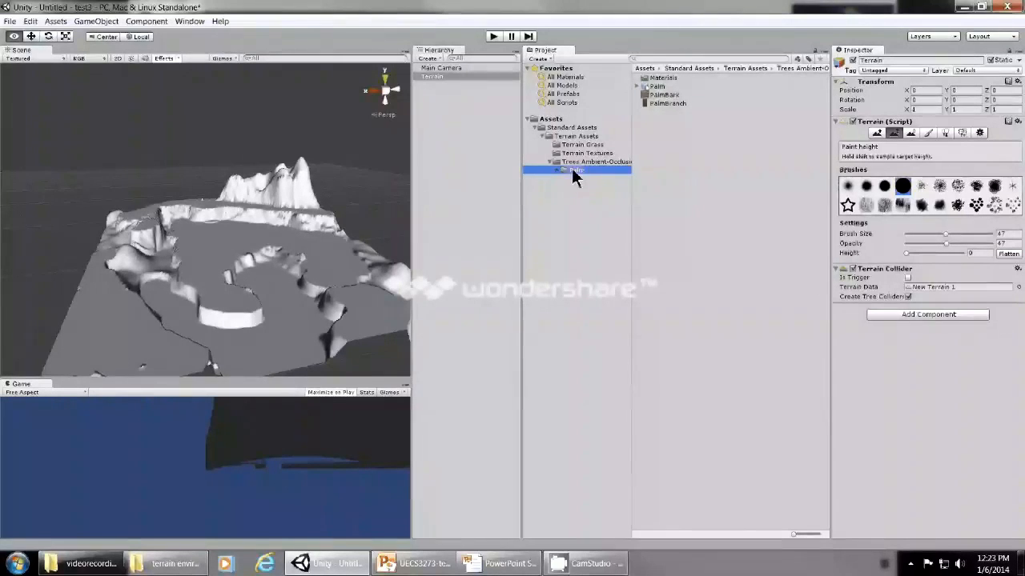
Use Paint Texture on the terrain to add Grass (Hill) as the first, base texture.
left_click(453, 75)
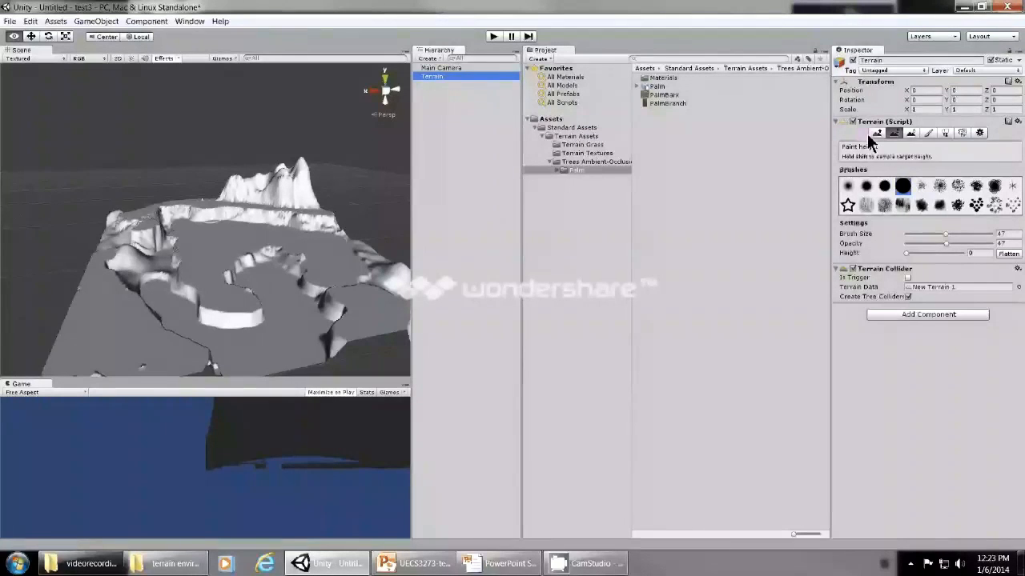
left_click(928, 134)
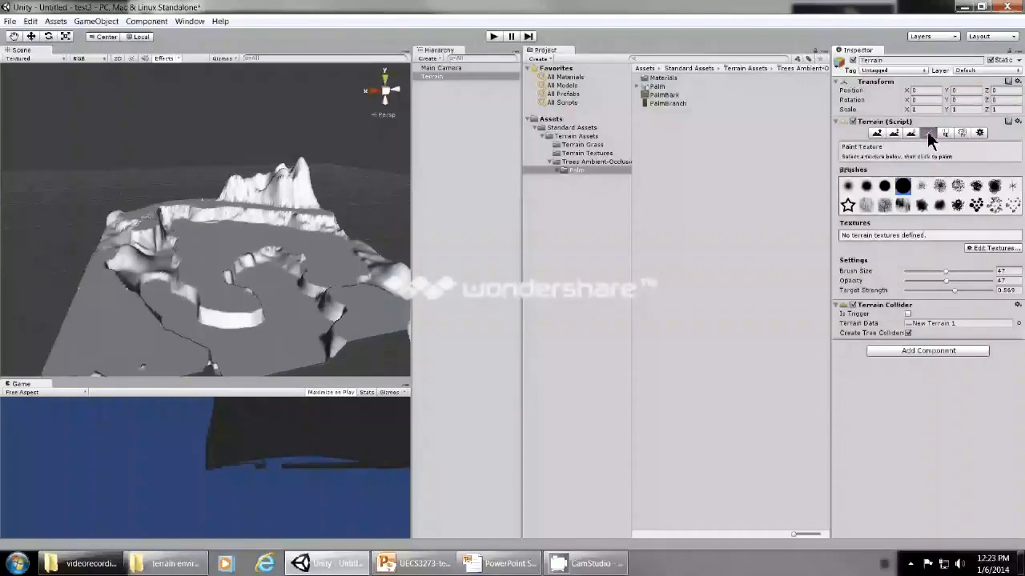
left_click(991, 249)
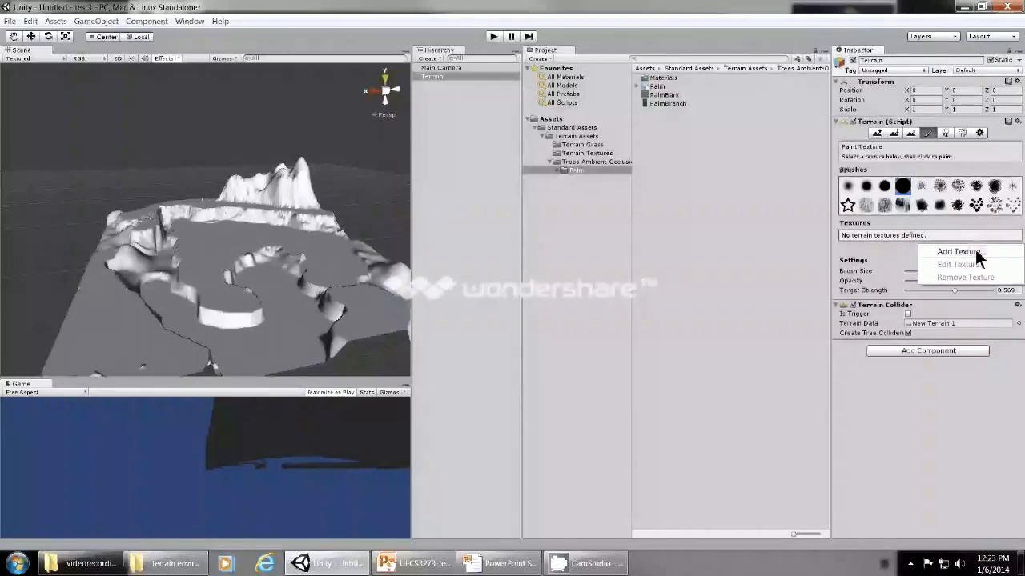
left_click(977, 253)
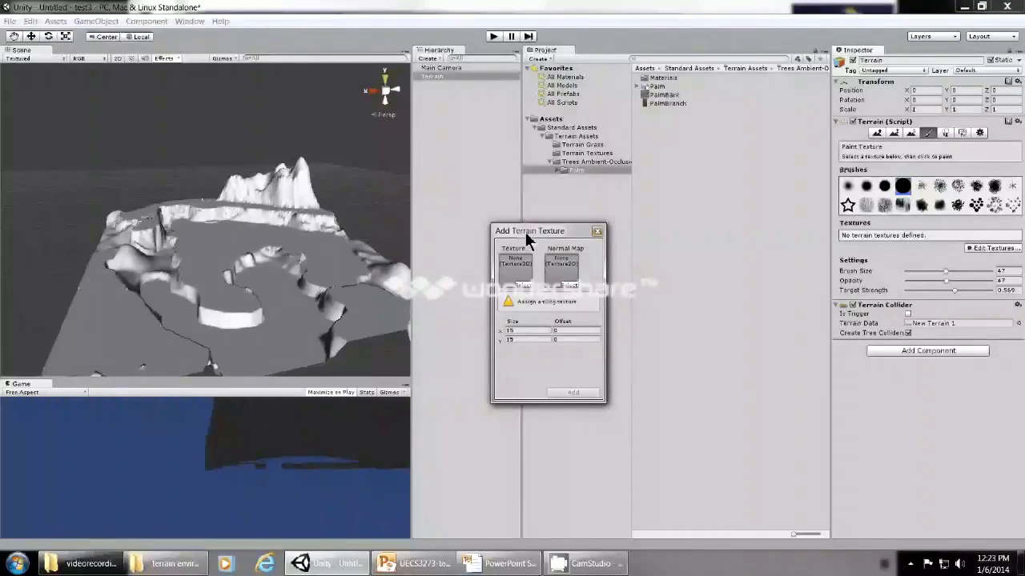
left_click(526, 284)
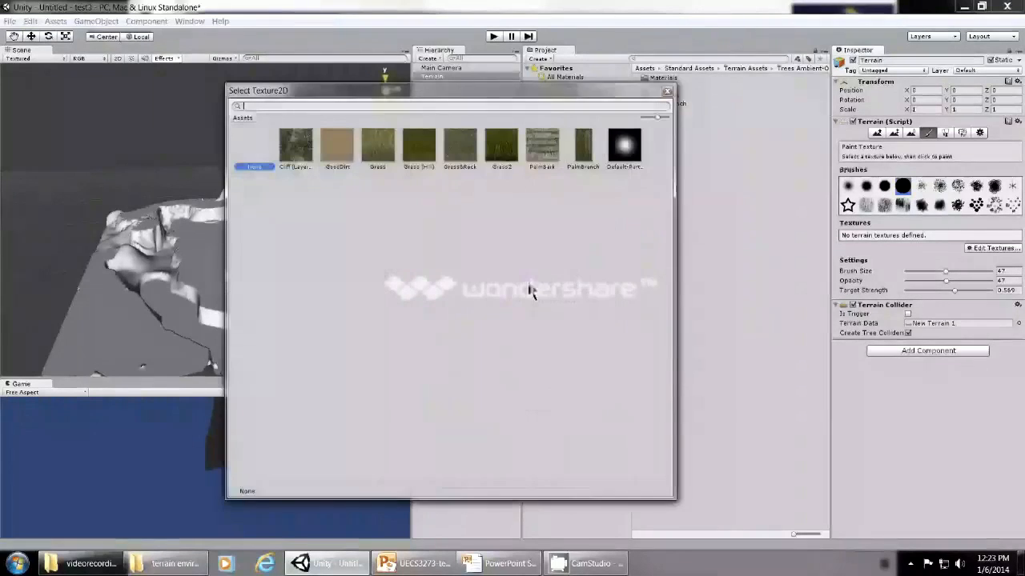
double_click(428, 160)
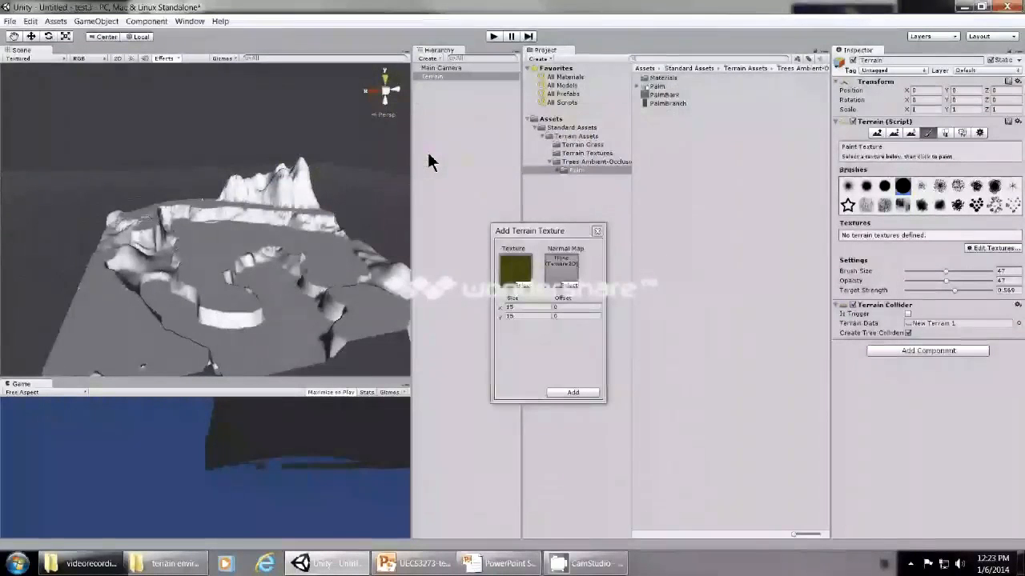
left_click(565, 392)
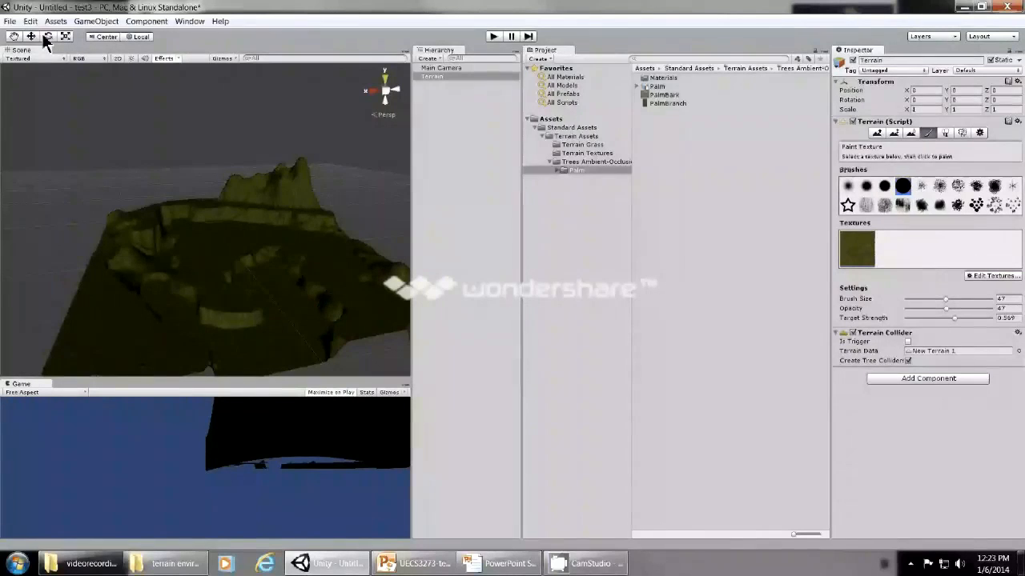
Add Grass&Rock as a second terrain texture for Paint Texture.
left_click(14, 36)
scroll(194, 339, "up", 5)
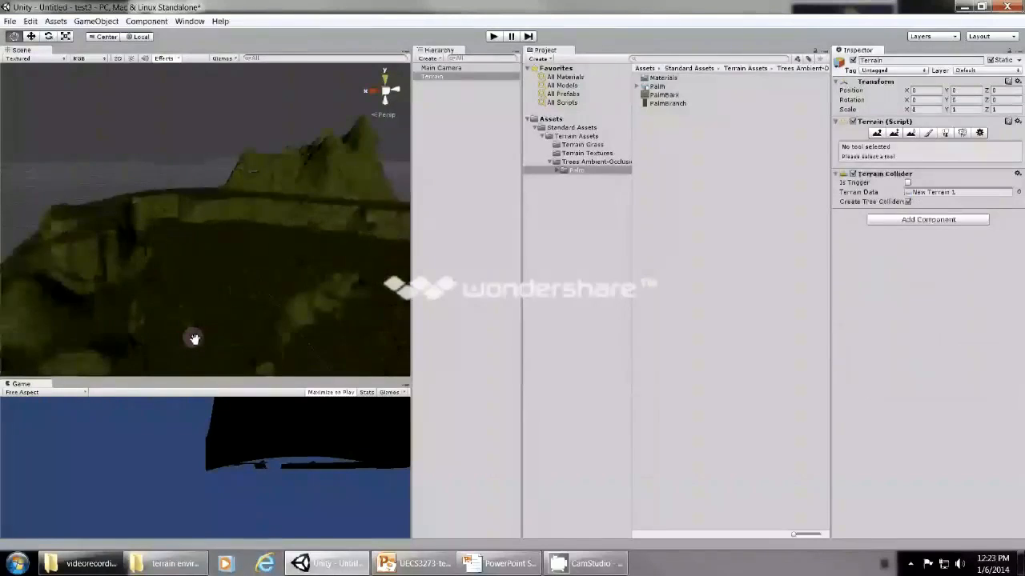
left_click_drag(194, 339, 259, 304)
scroll(258, 304, "up", 3)
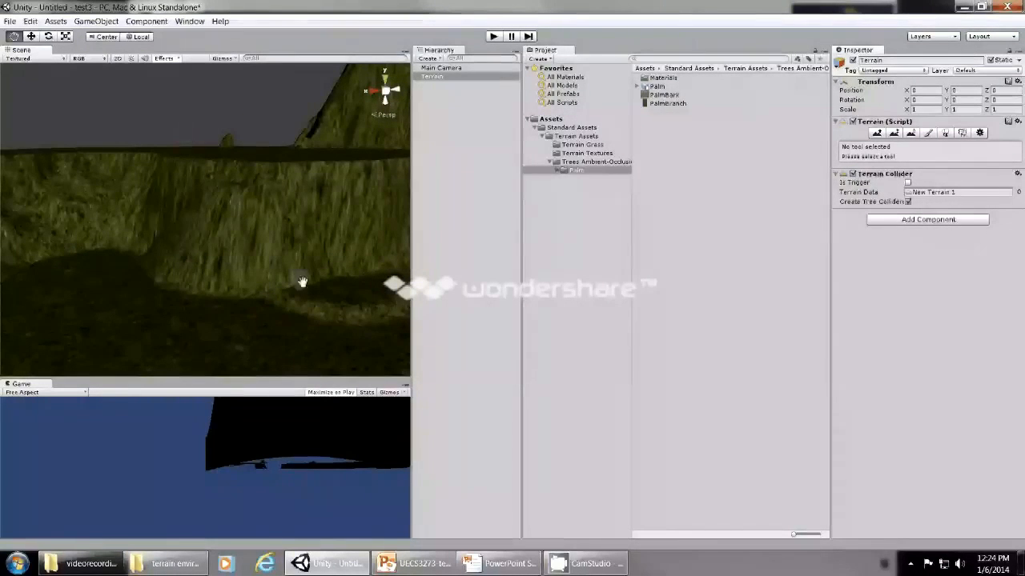
scroll(284, 306, "down", 1)
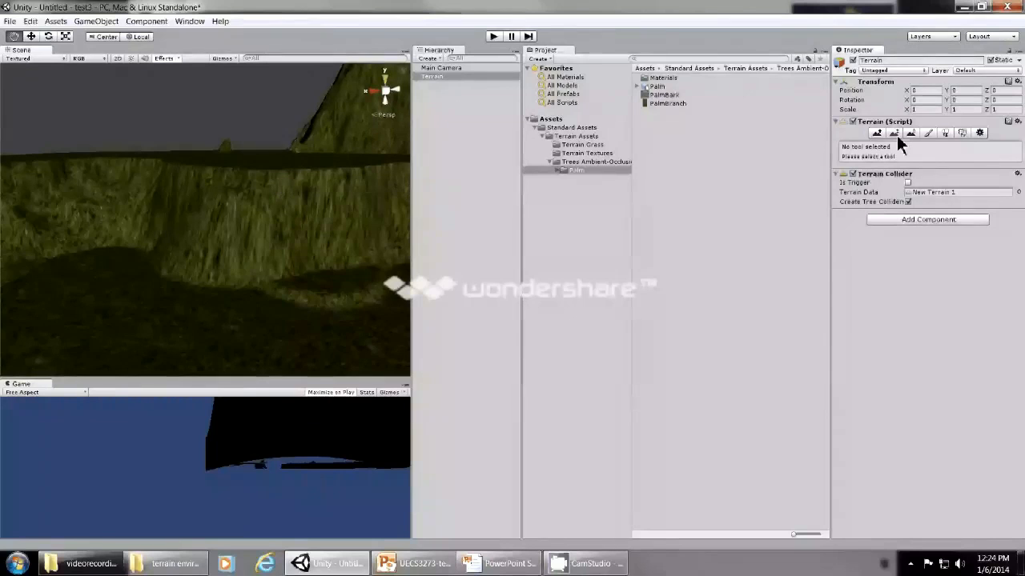
left_click(927, 132)
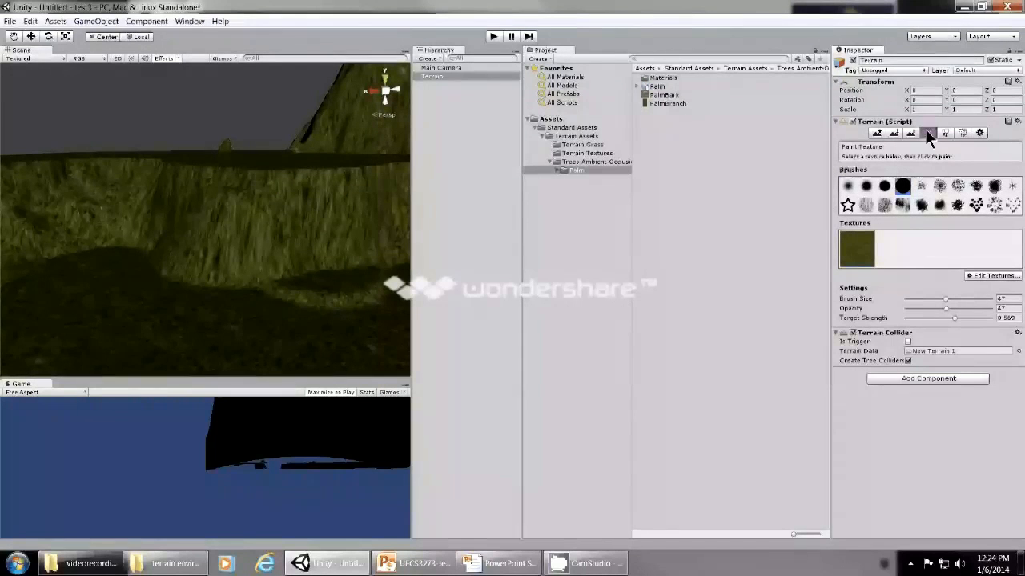
left_click(992, 276)
left_click(960, 290)
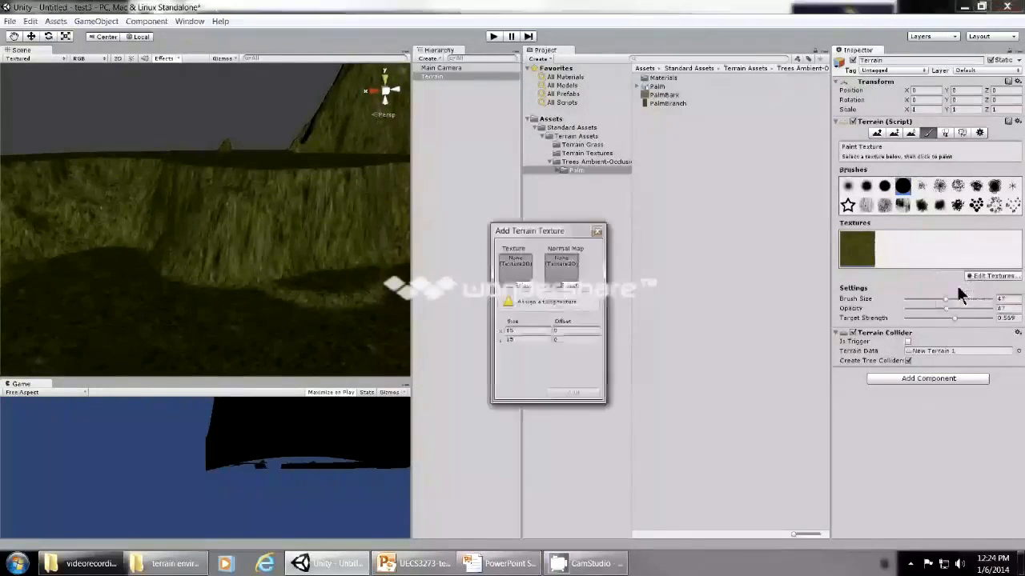
left_click(522, 286)
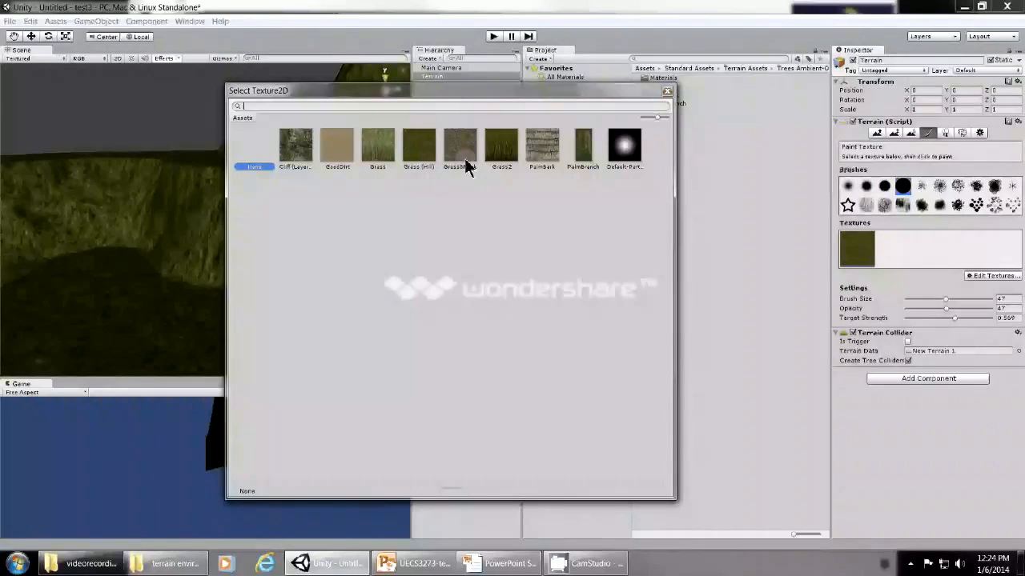
double_click(466, 168)
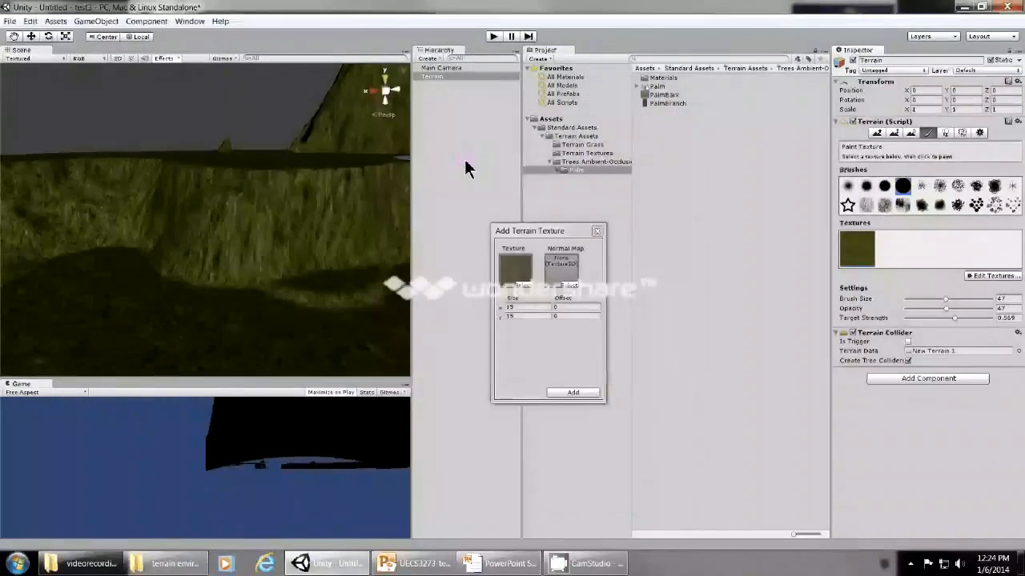
left_click(558, 393)
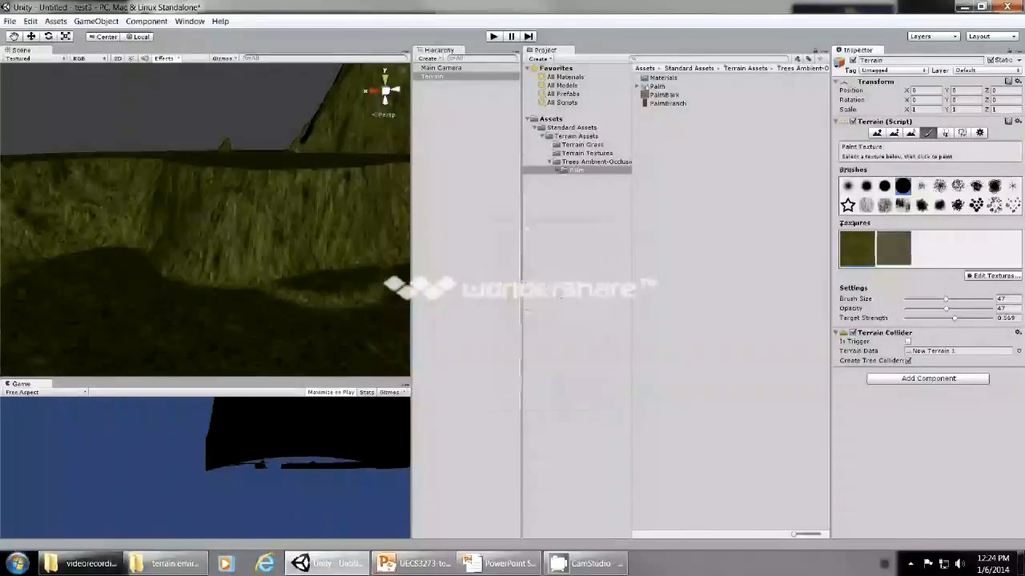
Paint the Grass&Rock texture over the cliff face below the plateau edge with the first soft round brush.
left_click(899, 258)
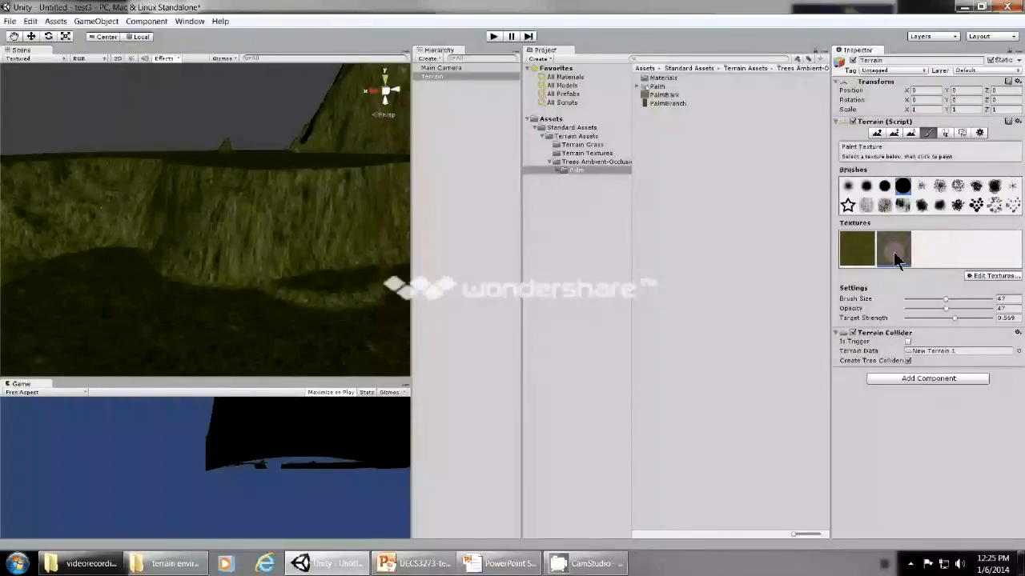
left_click(867, 191)
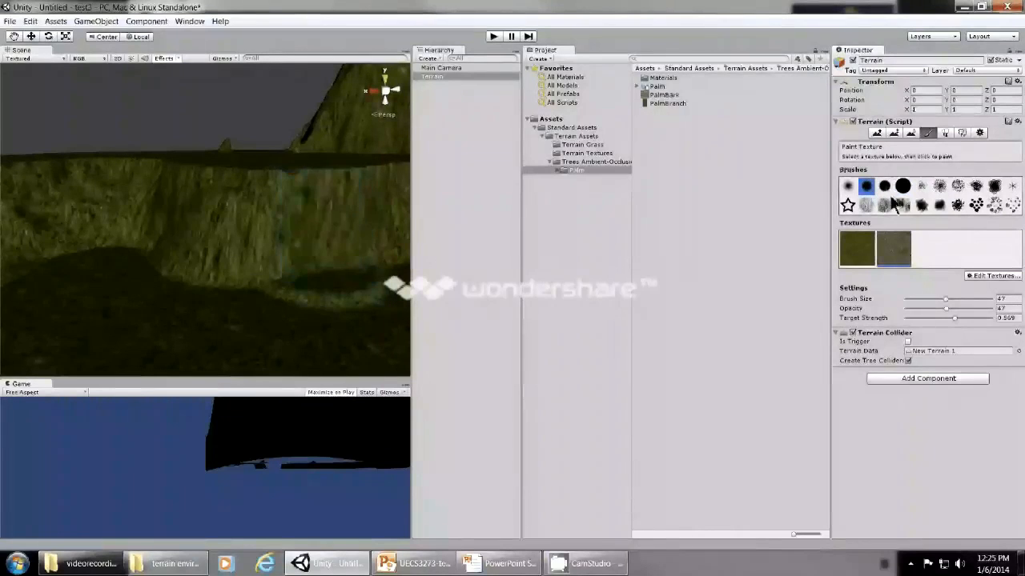
left_click(847, 188)
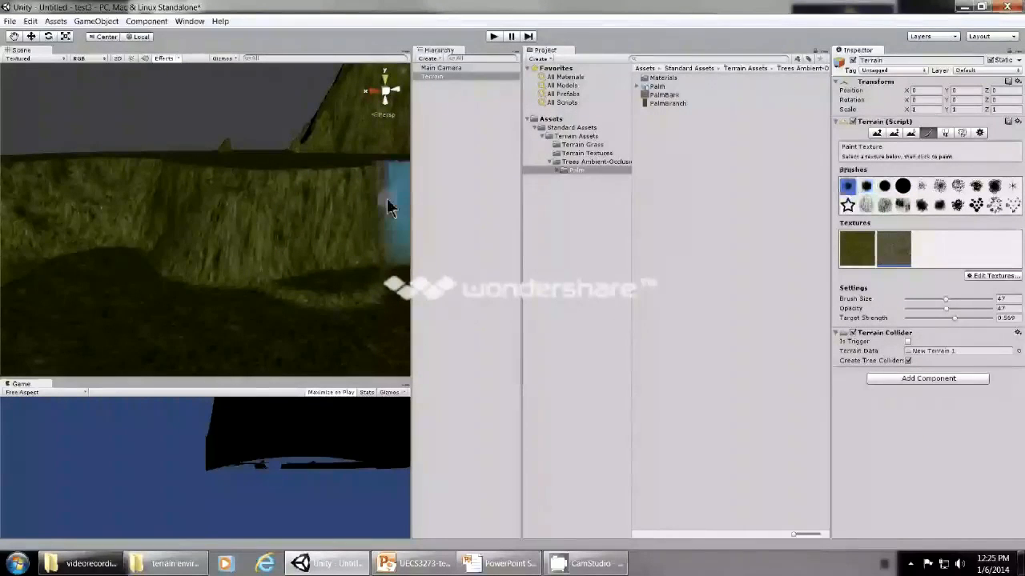
left_click_drag(329, 213, 308, 216)
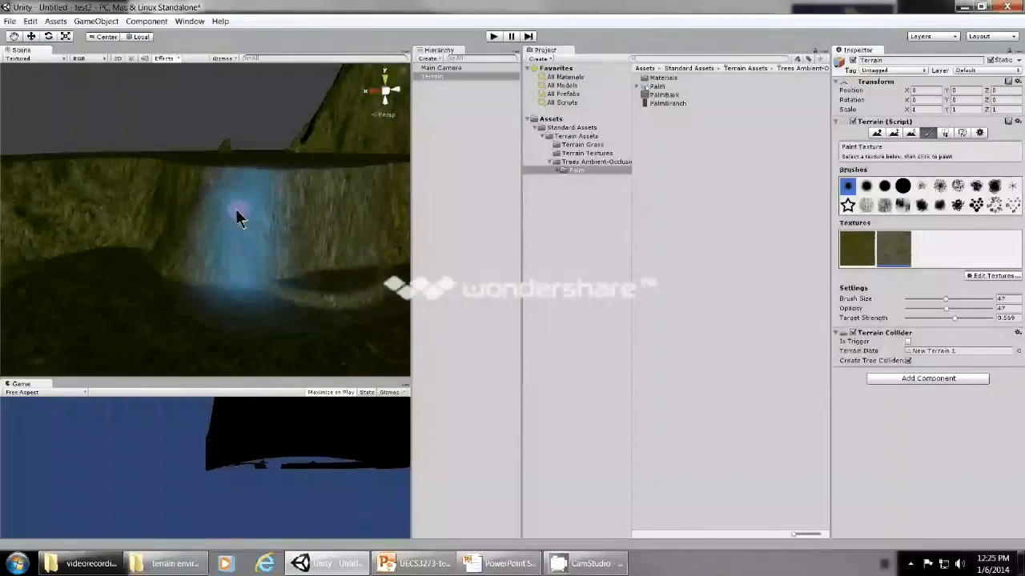
mouse_move(223, 237)
left_mouse_down()
mouse_move(217, 192)
mouse_move(137, 181)
mouse_move(281, 200)
mouse_move(246, 203)
mouse_move(279, 210)
mouse_move(281, 200)
mouse_move(156, 179)
mouse_move(268, 194)
left_mouse_up()
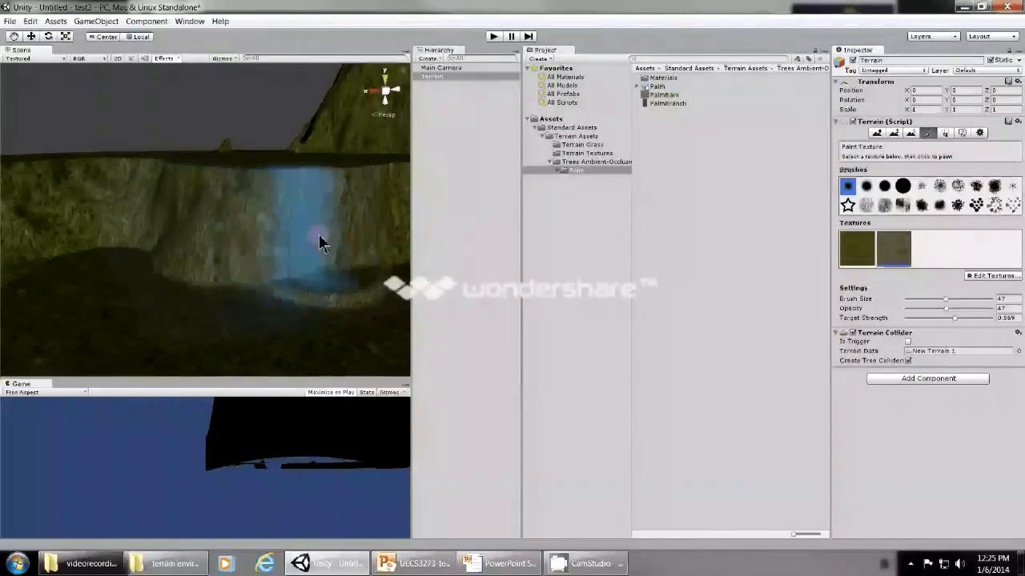
scroll(191, 315, "down", 2)
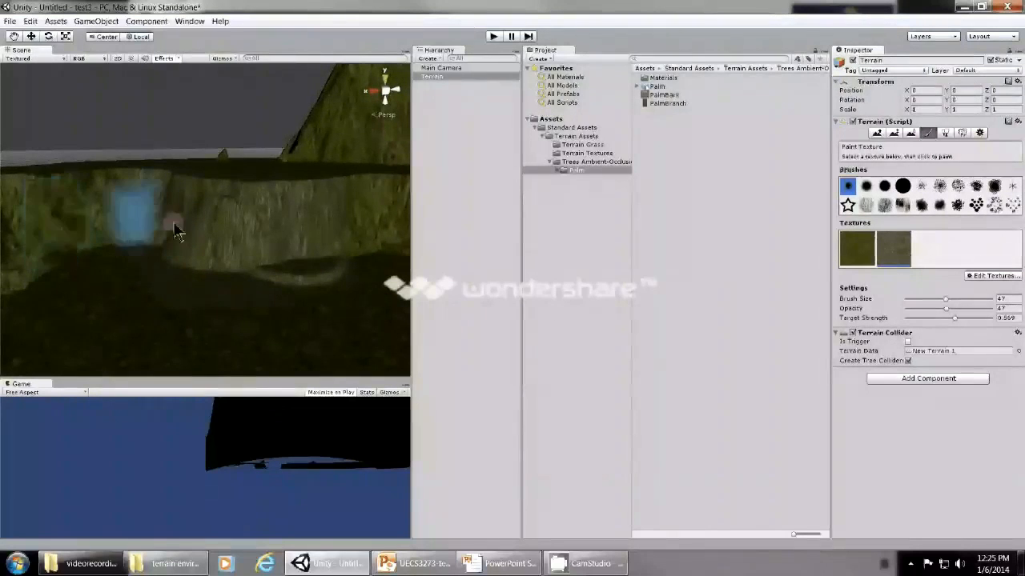
left_click(877, 132)
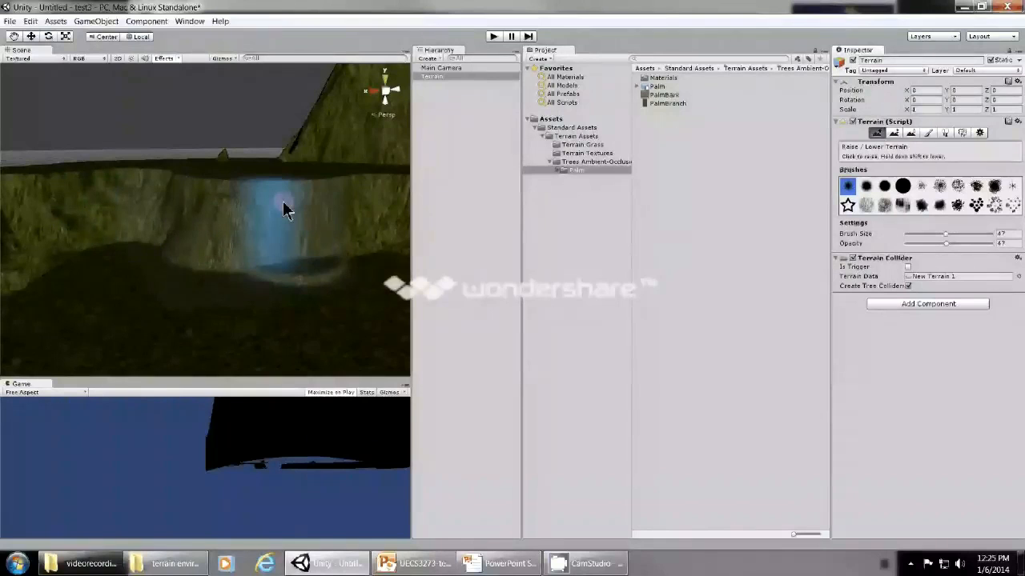
Add Cliff (Layered Rock) as a third terrain texture and paint it over the cliff face below the plateau edge.
left_click(928, 132)
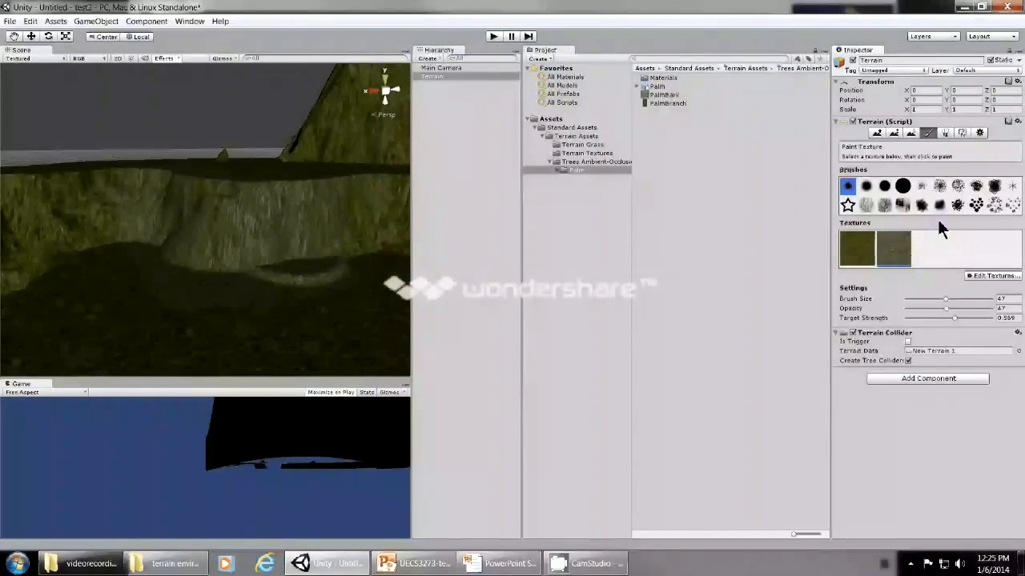
left_click(989, 277)
left_click(948, 278)
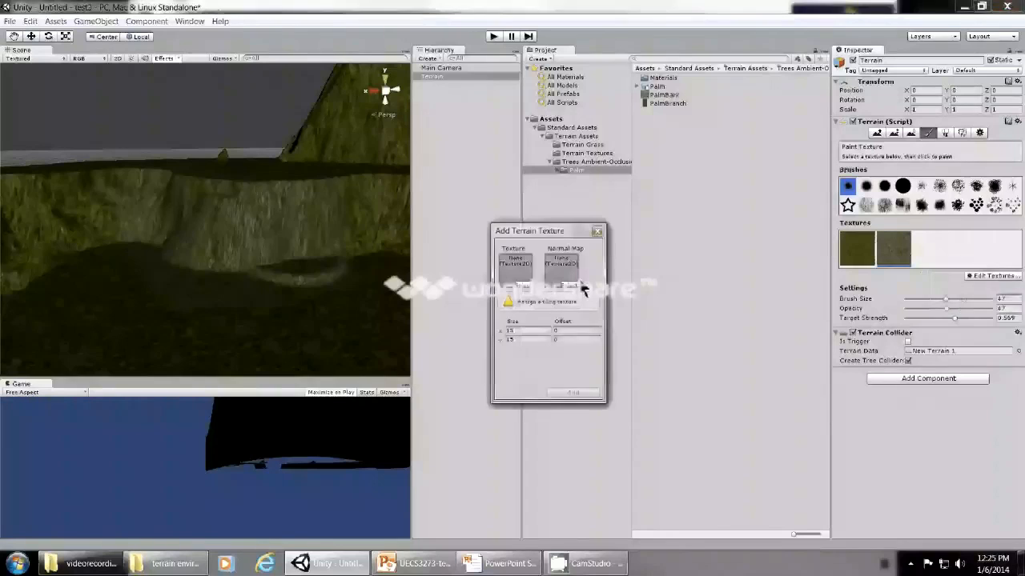
left_click(578, 286)
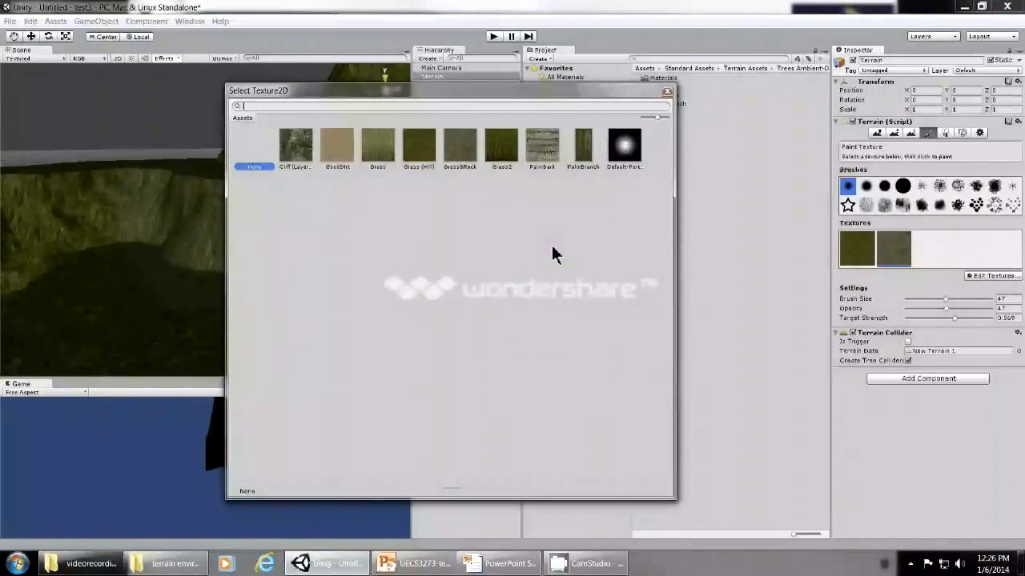
left_click(297, 152)
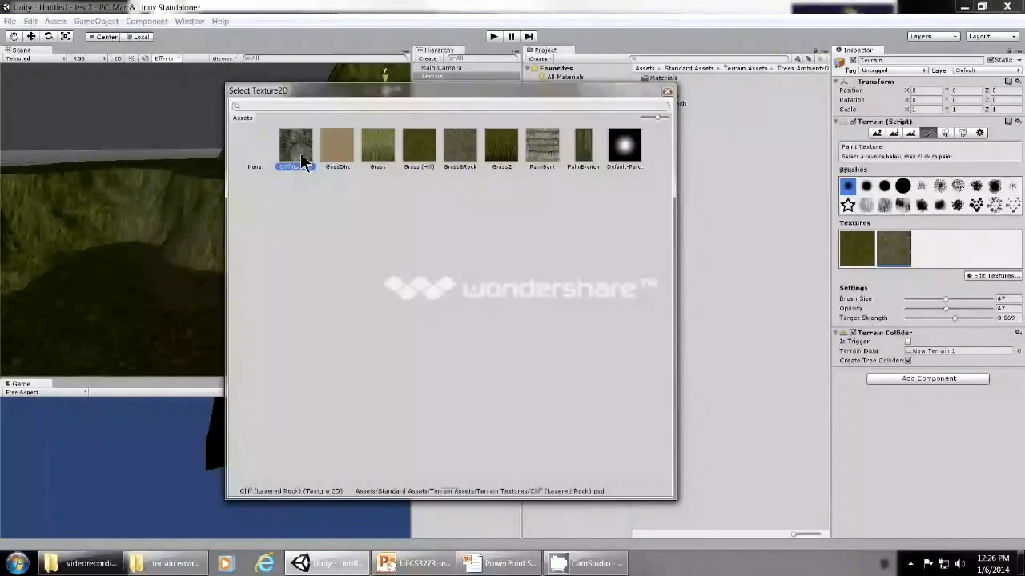
double_click(301, 160)
left_click(590, 400)
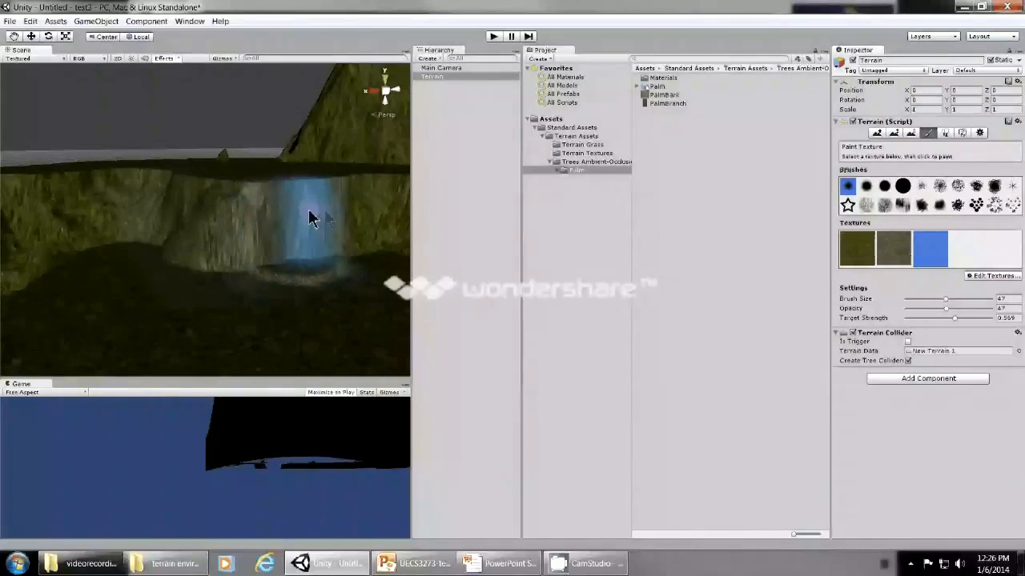
Examine the layered-rock texture painted on the cliff face up close.
scroll(390, 283, "up", 2)
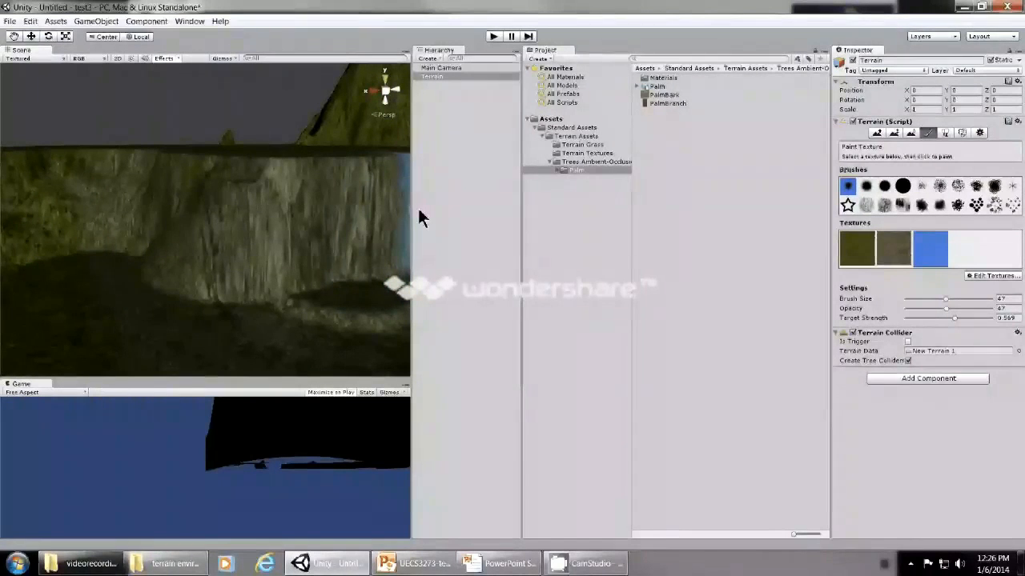
left_click(12, 39)
left_click_drag(240, 227, 98, 222)
left_click_drag(252, 250, 137, 290)
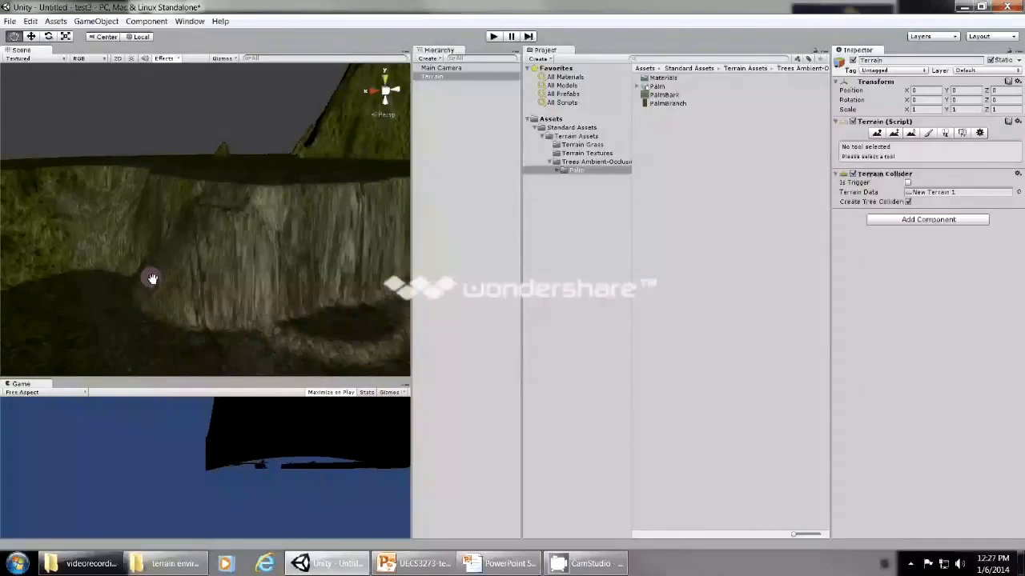
key("alt")
key("alt+Tab")
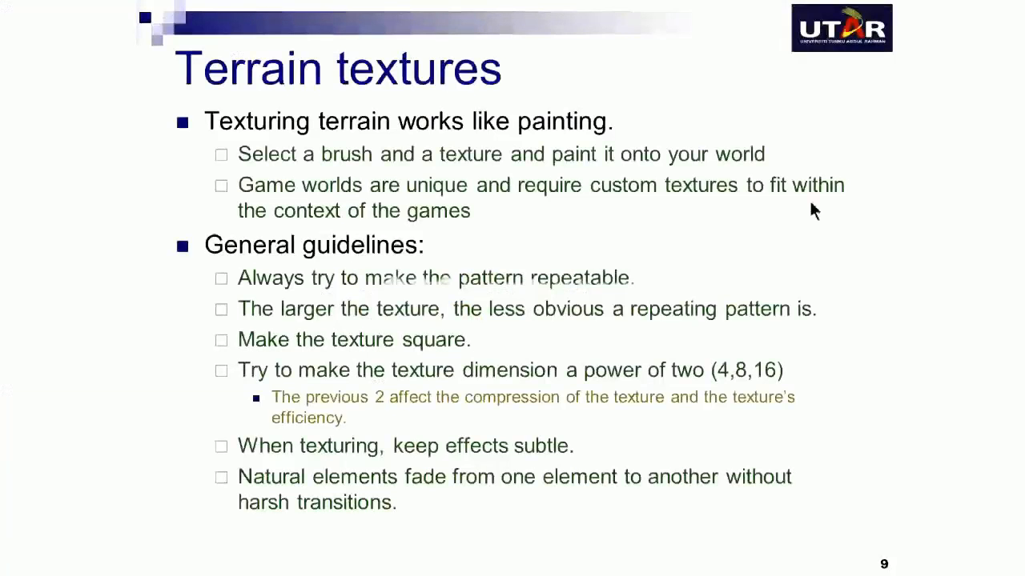
key("Right")
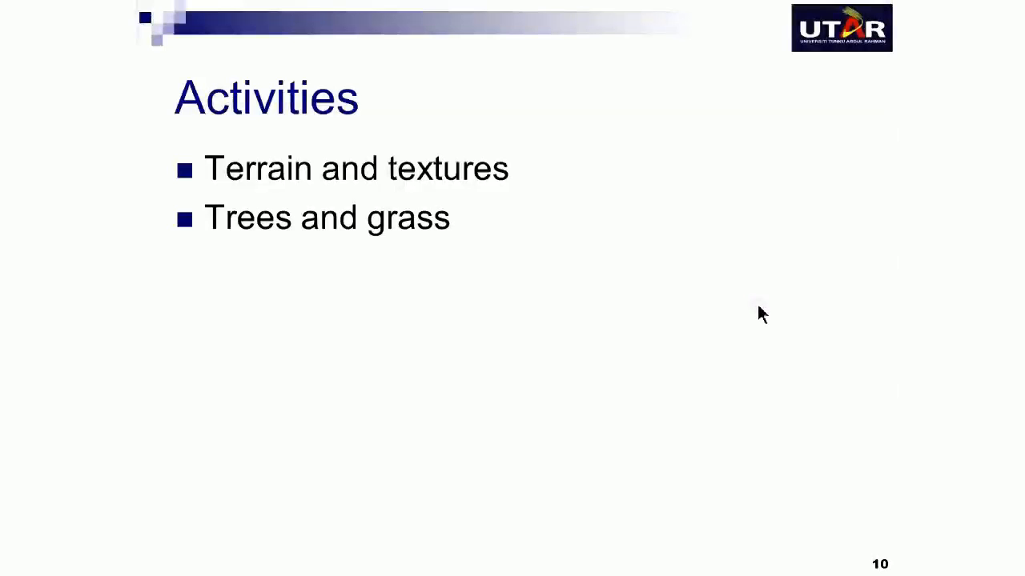
key("Right")
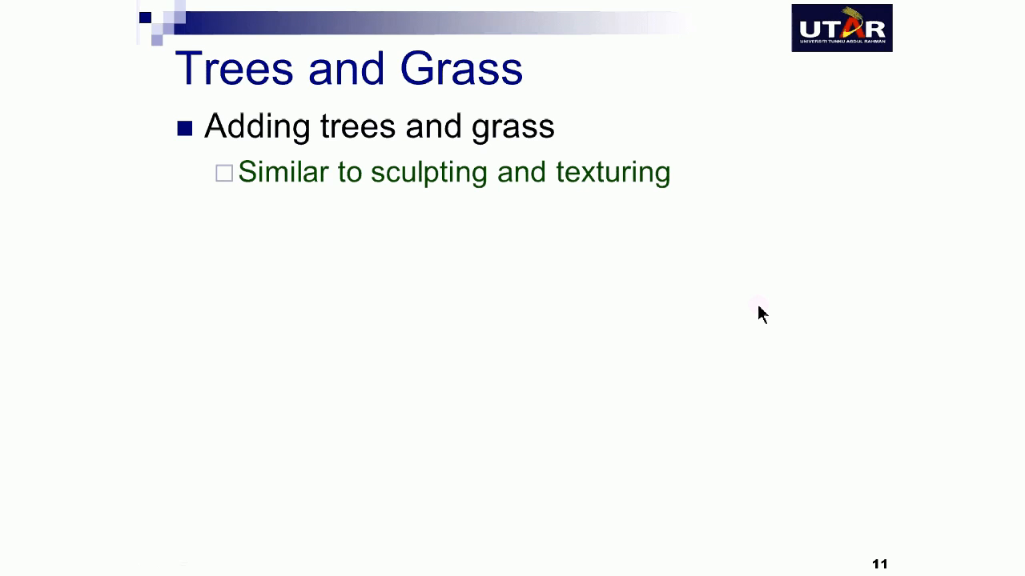
key("Right")
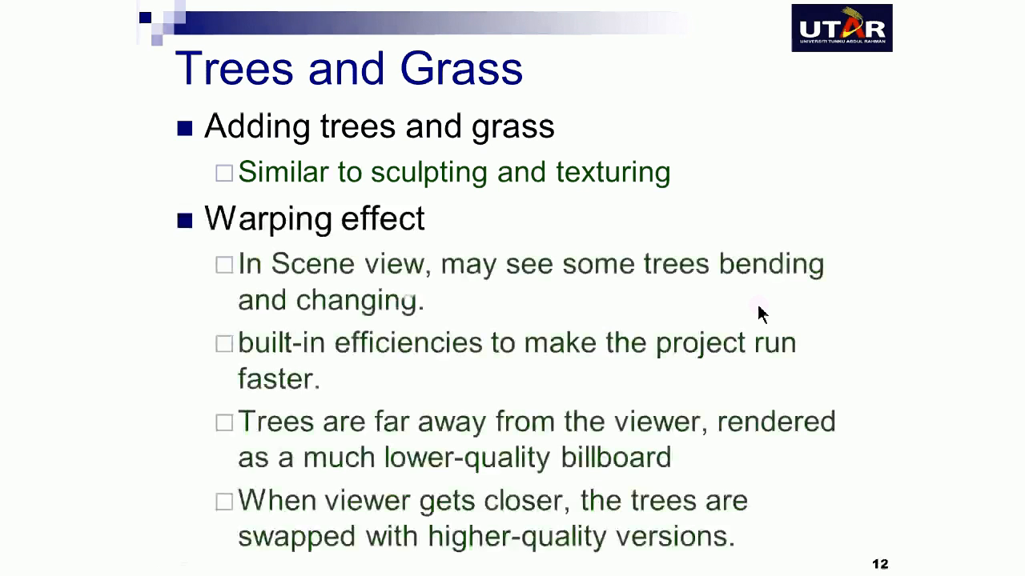
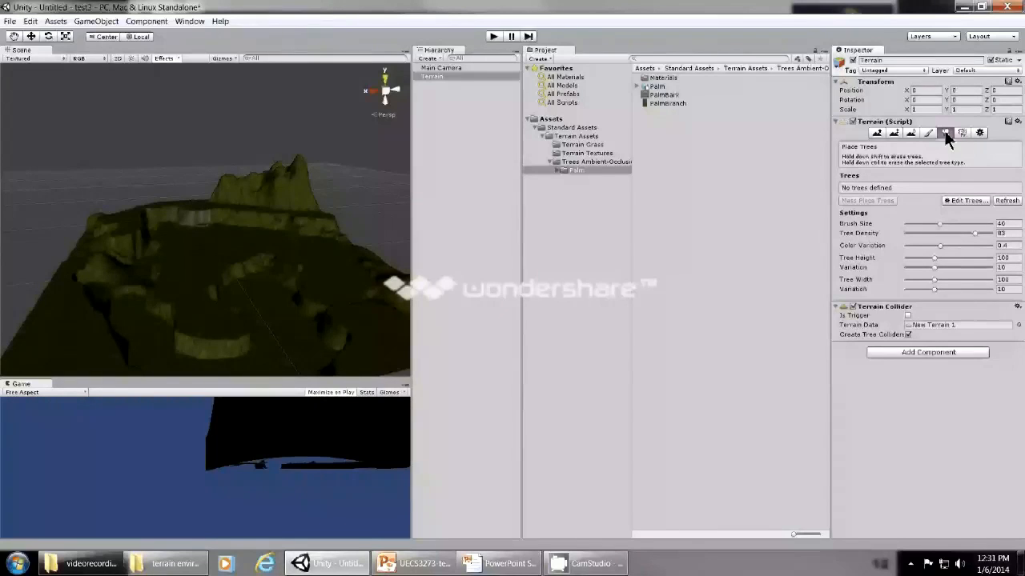
Add the Palm model as a tree type for Place Trees, keeping the bend factor at 0.
left_click(961, 200)
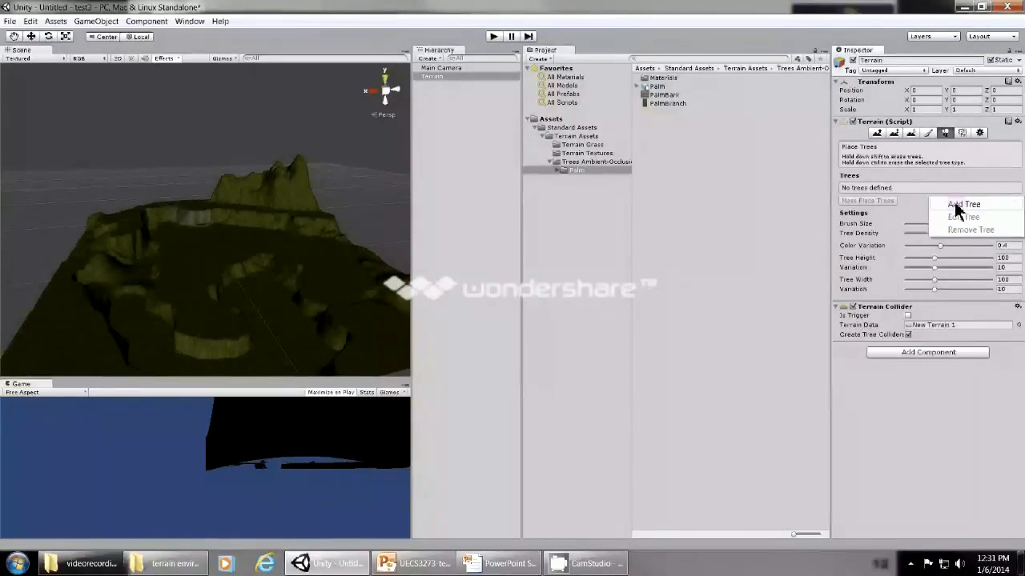
left_click(962, 205)
left_click_drag(726, 232, 706, 236)
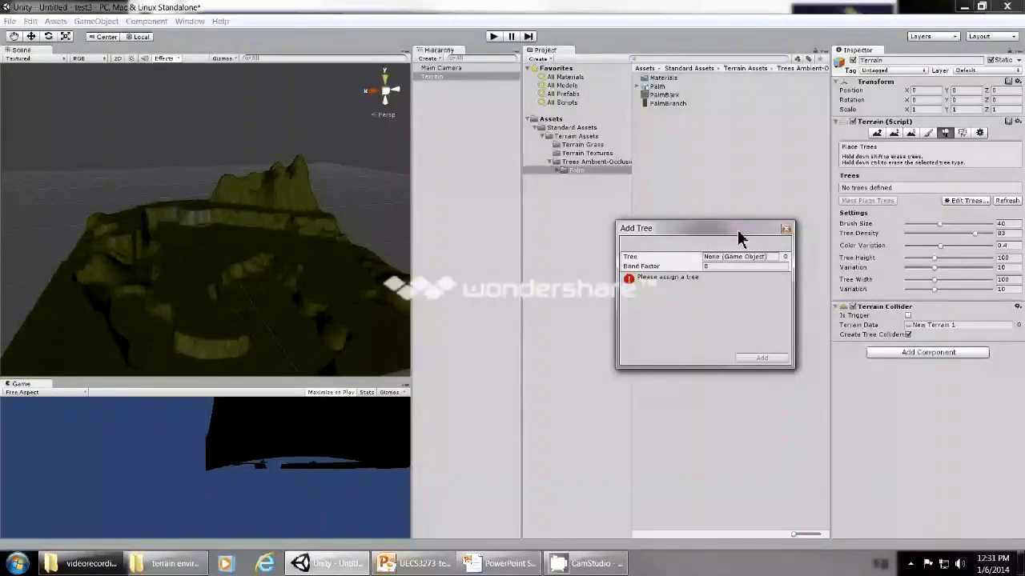
left_click(785, 258)
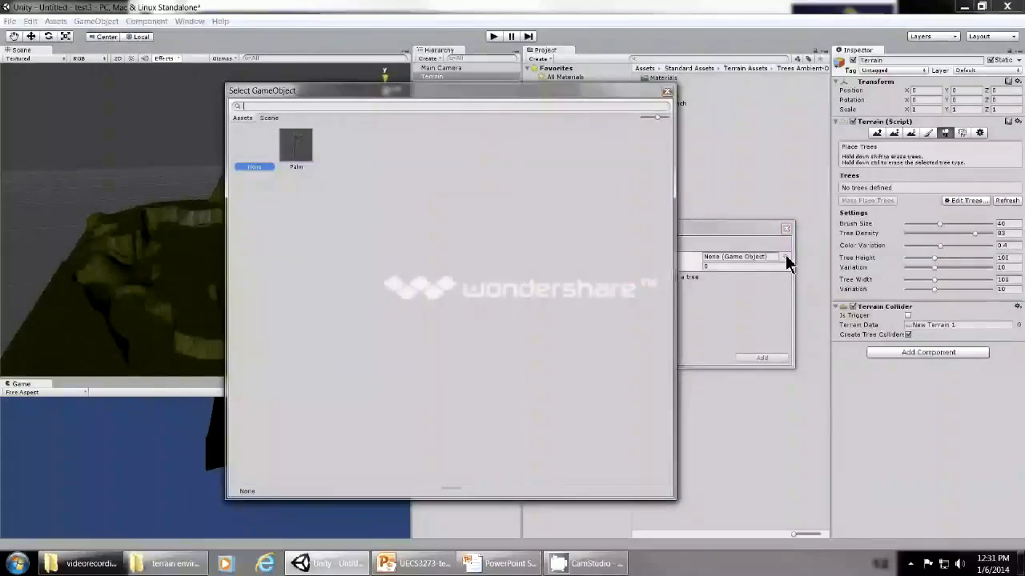
left_click(304, 153)
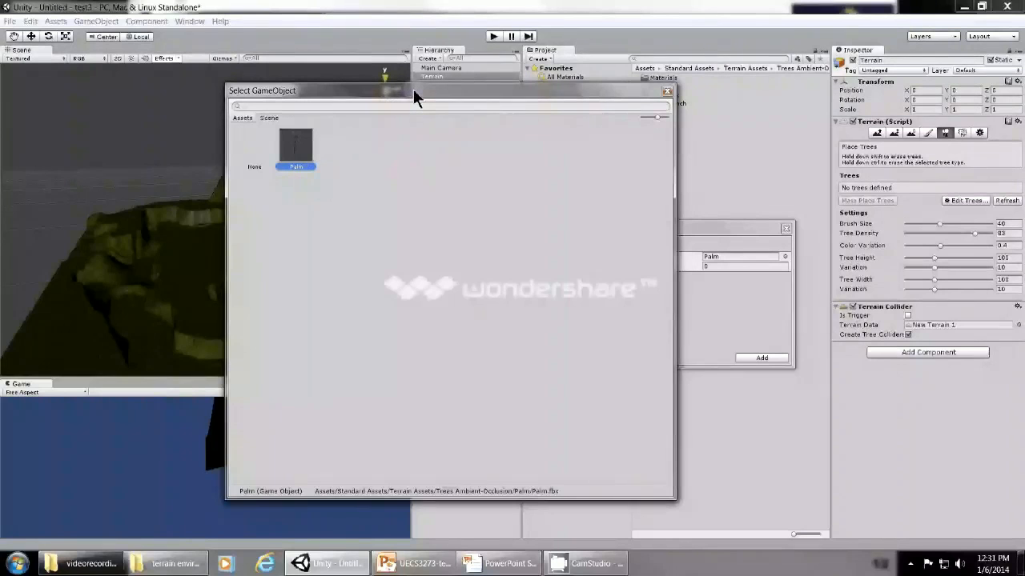
double_click(296, 152)
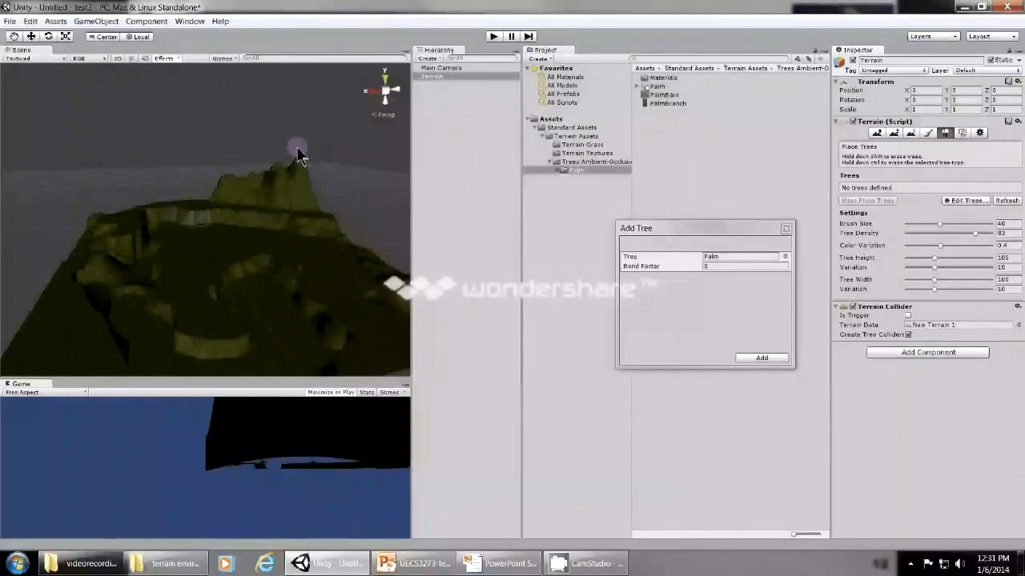
left_click(762, 358)
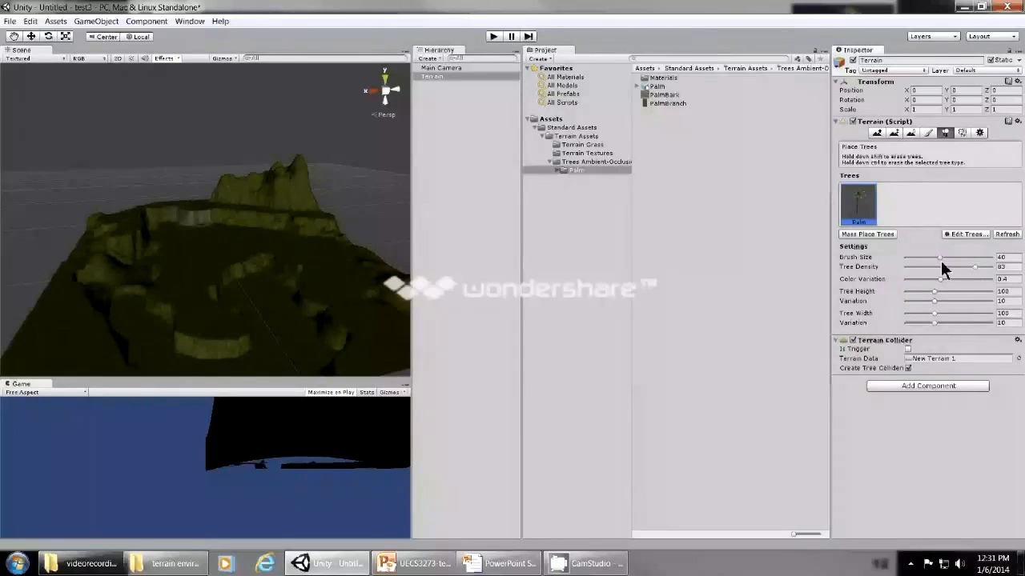
Paint dense palms across the basin below the cliff with brush size 40 and tree density 91.
left_click_drag(940, 260, 928, 261)
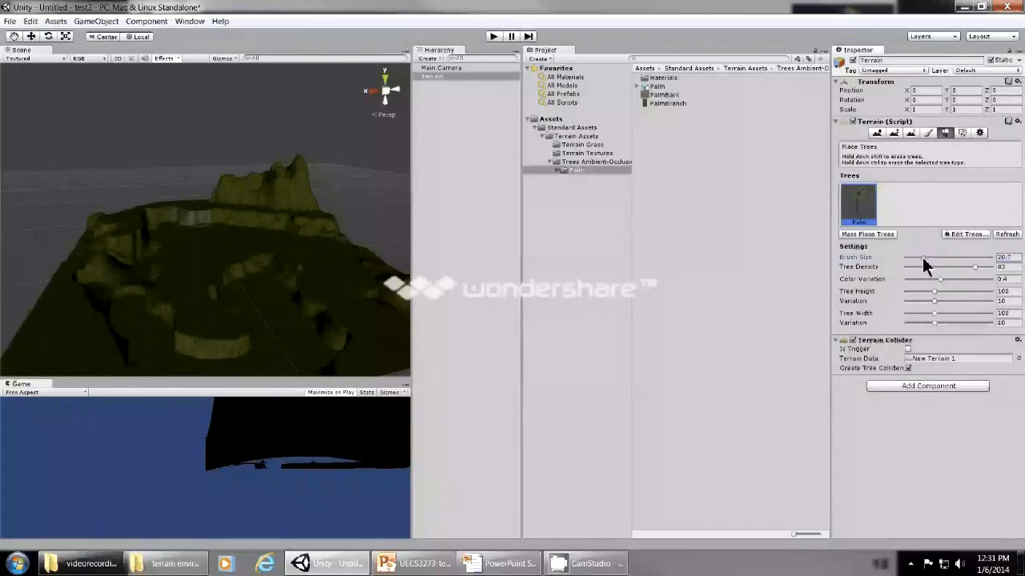
left_click(972, 267)
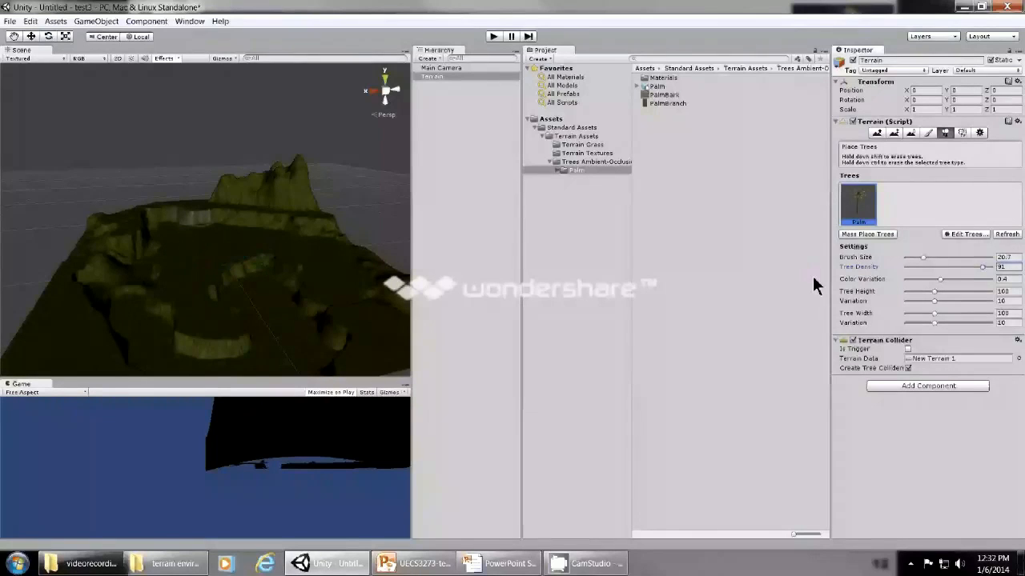
left_click_drag(923, 257, 941, 259)
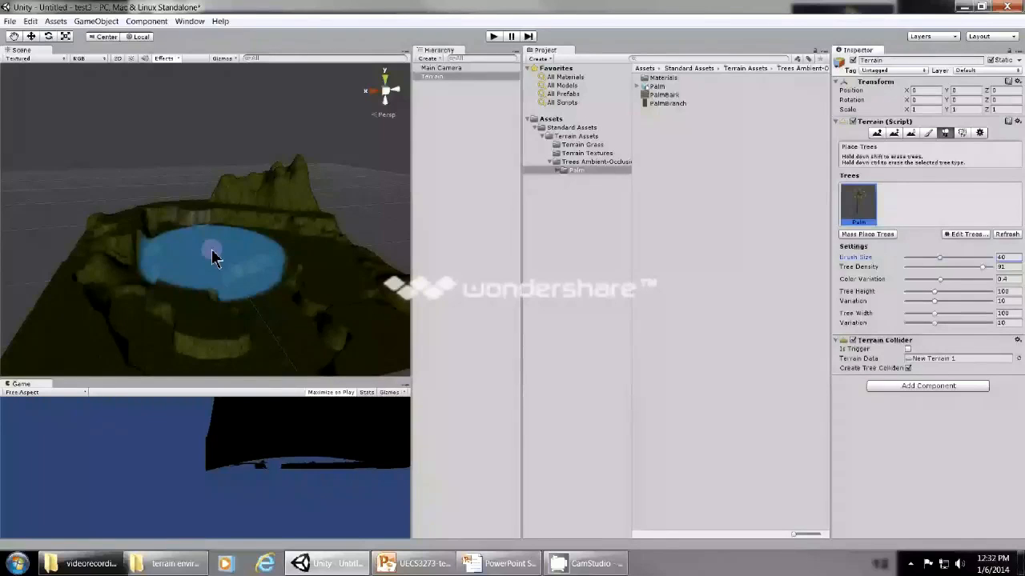
left_click(213, 252)
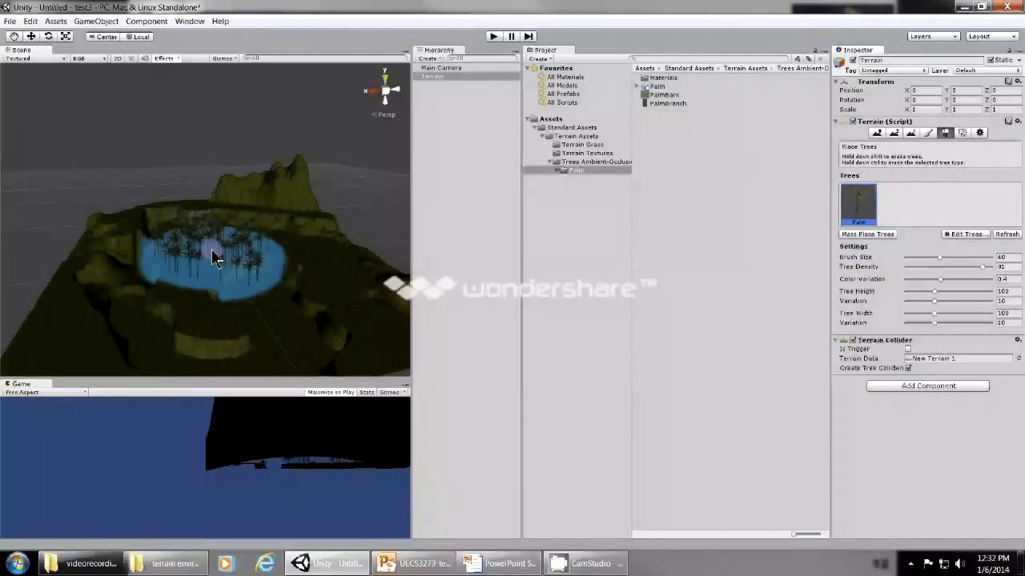
mouse_move(212, 255)
left_mouse_down()
mouse_move(231, 270)
mouse_move(316, 272)
left_mouse_up()
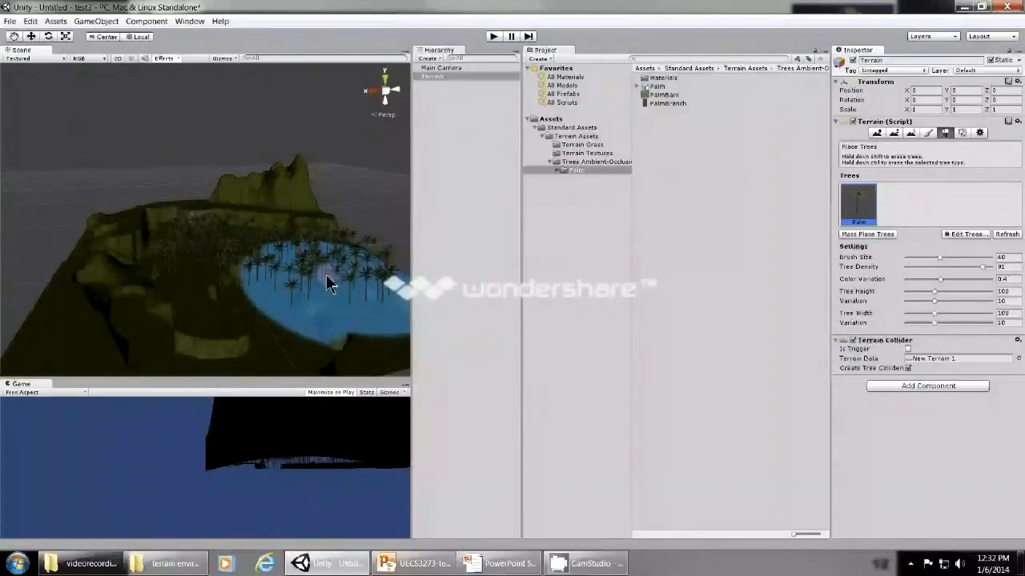
Lower the tree density to 21 and paint sparse palms over the foreground of the terrain.
left_click(982, 266)
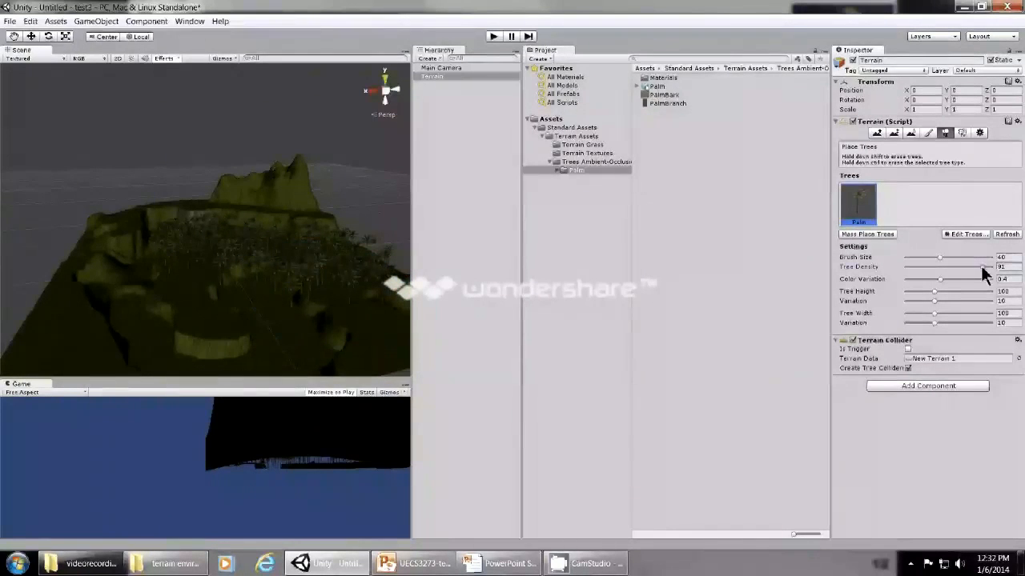
left_click_drag(981, 267, 918, 273)
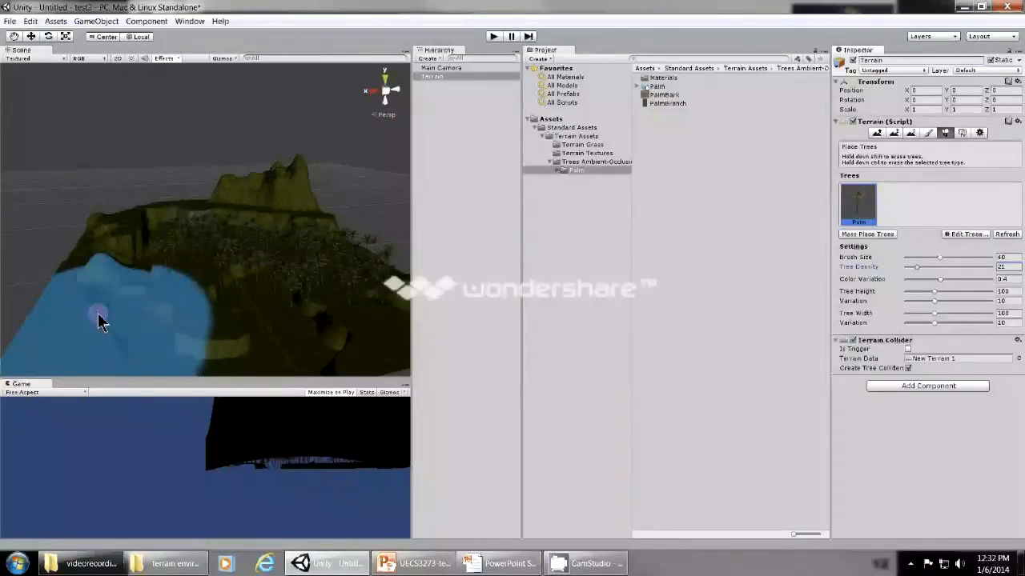
left_click(98, 319)
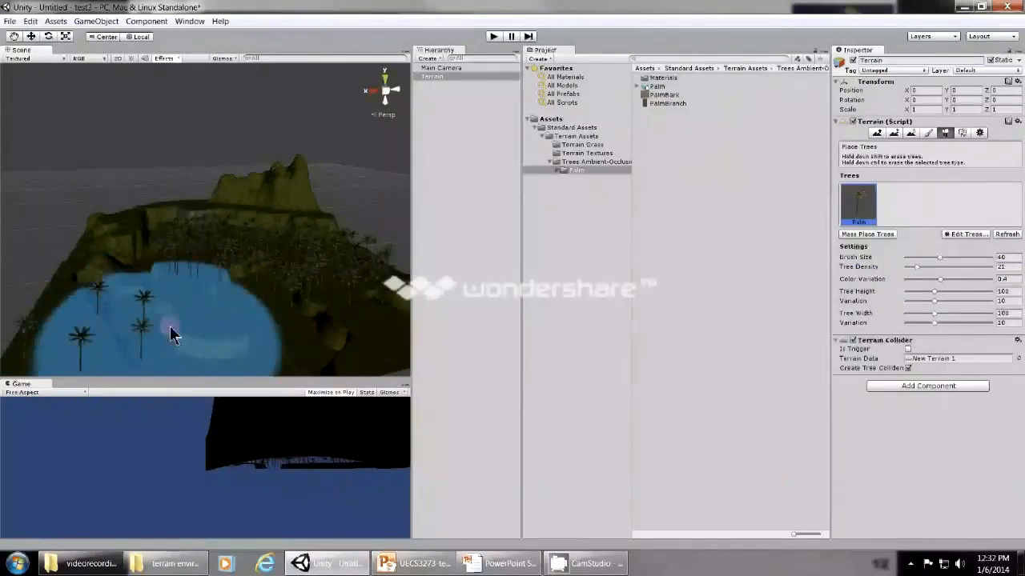
left_click(253, 333)
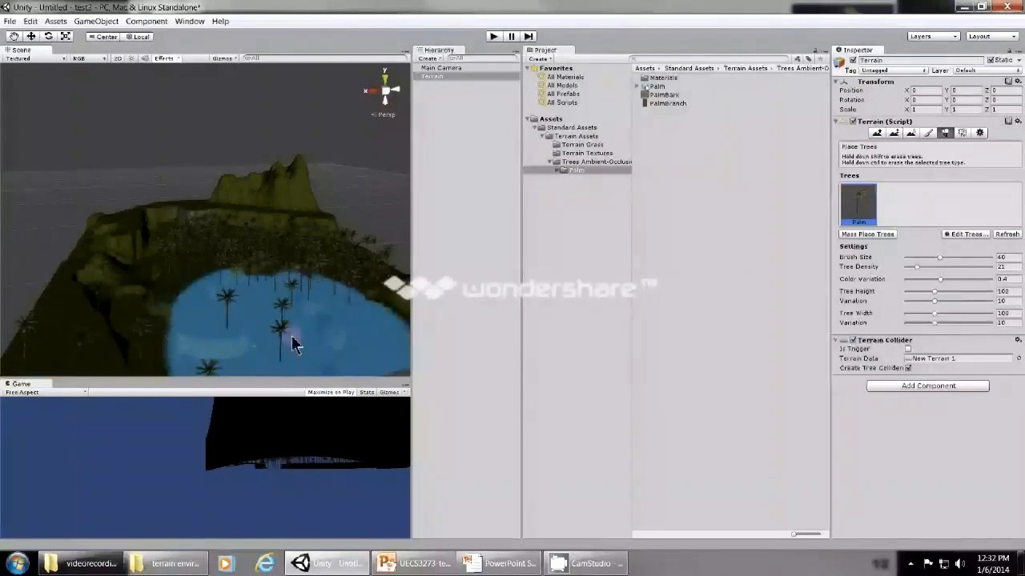
scroll(384, 350, "down", 2)
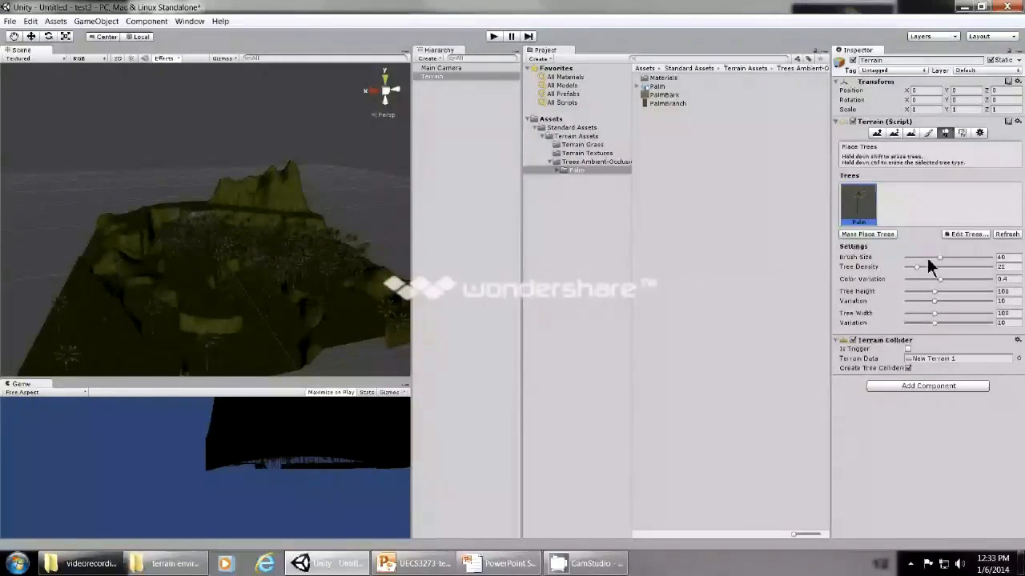
Reduce the tree brush size to 22.5 and erase all painted palms from the terrain.
left_click_drag(939, 257, 926, 257)
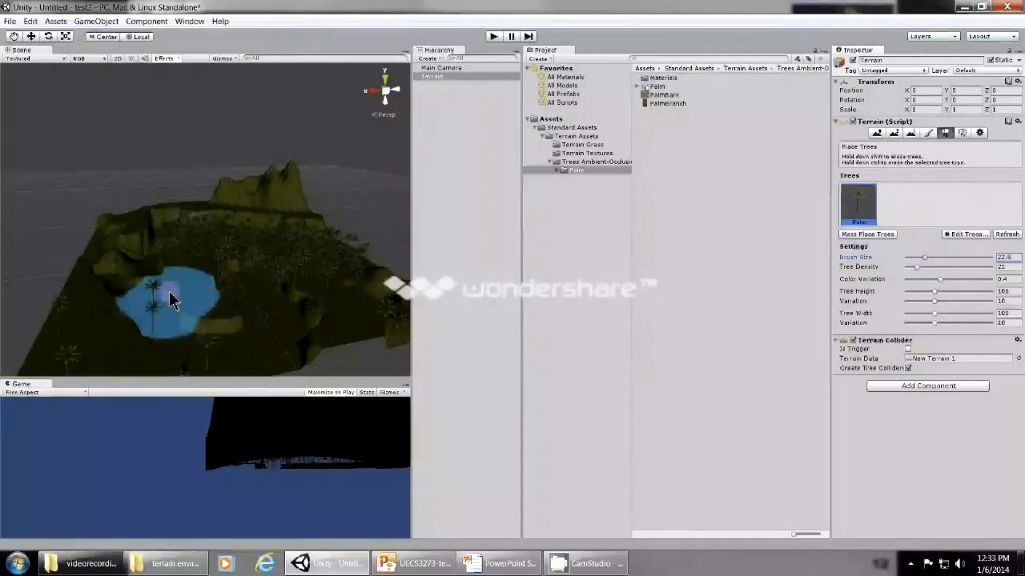
left_click_drag(172, 293, 139, 285)
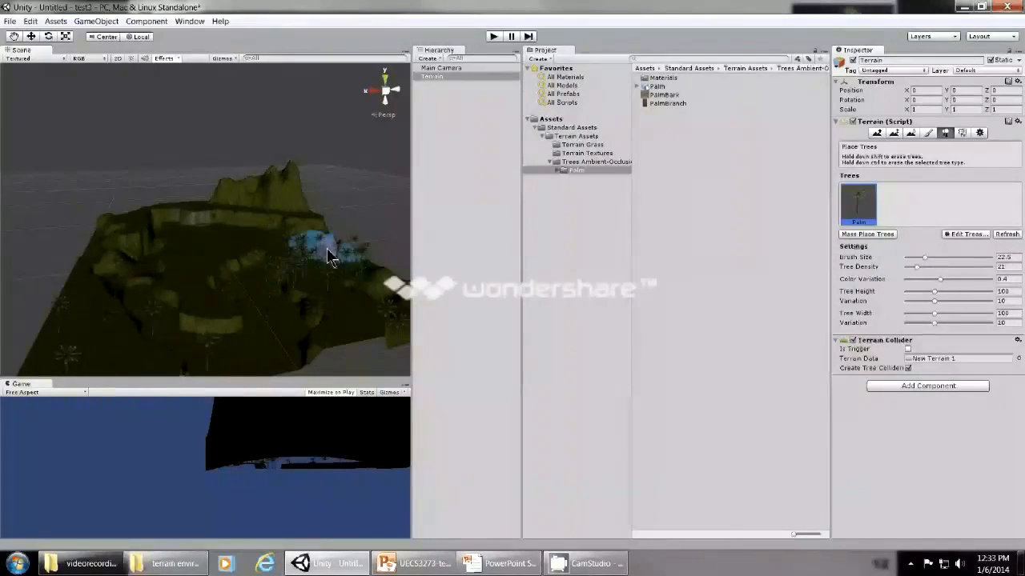
left_click(291, 323)
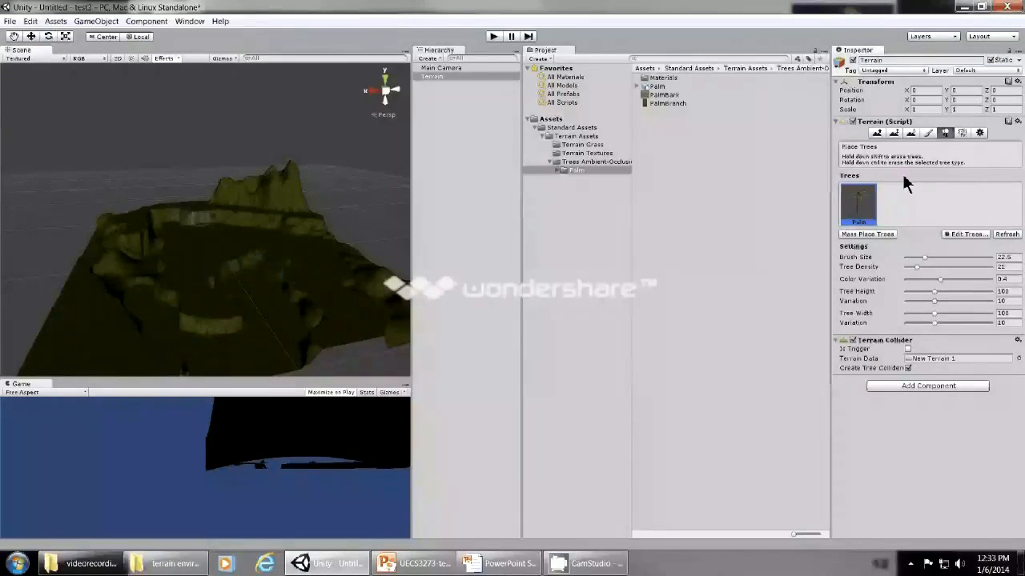
Mass-place 50 palm trees across the whole terrain.
left_click(880, 234)
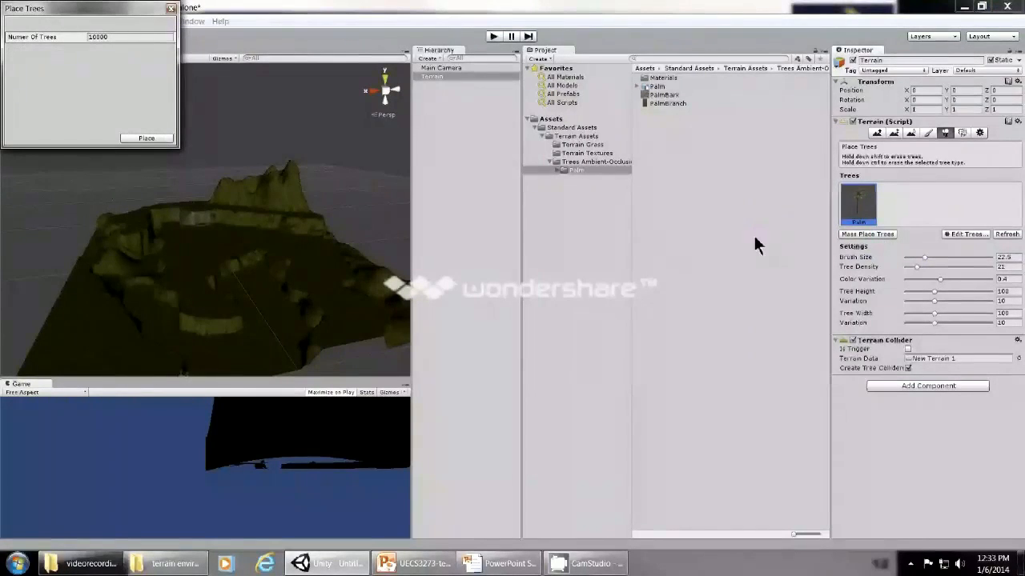
left_click_drag(108, 12, 539, 239)
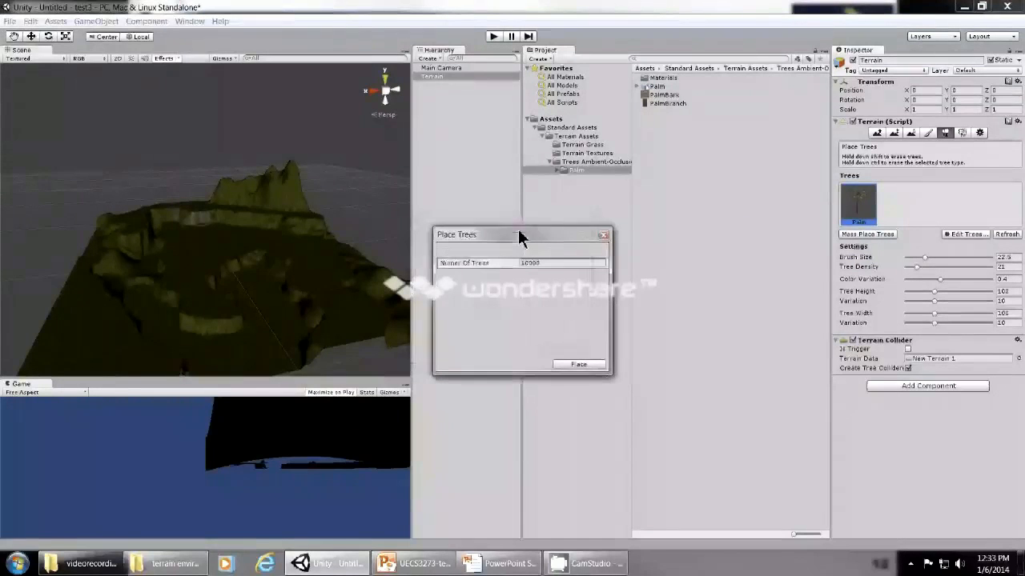
left_click(560, 262)
key("BackSpace")
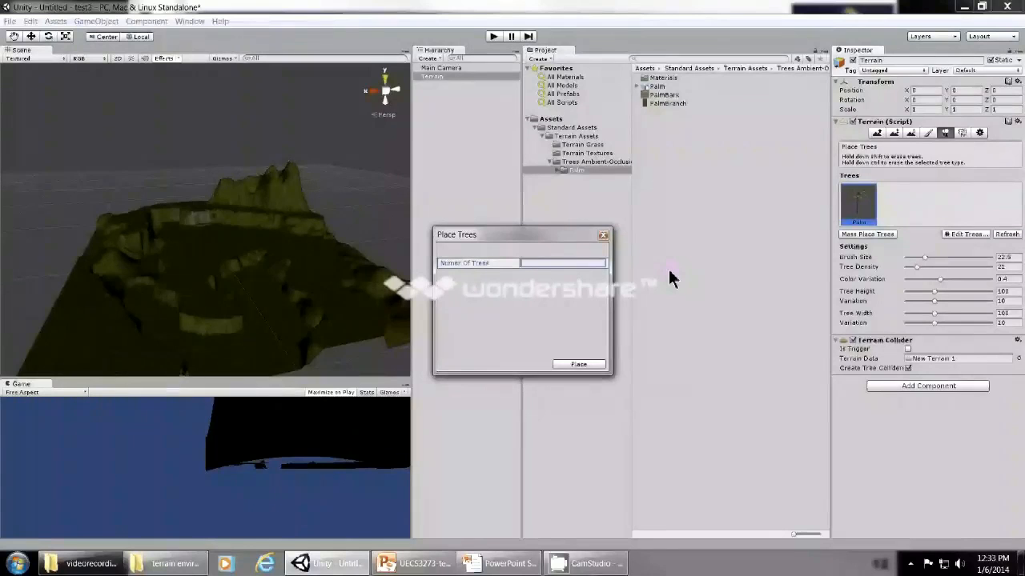
type("50")
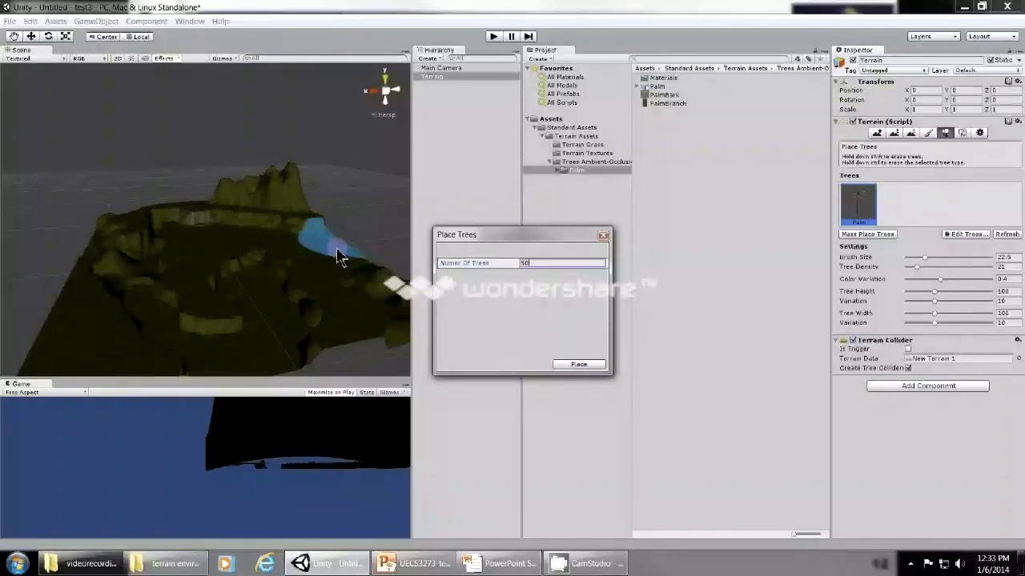
left_click(578, 365)
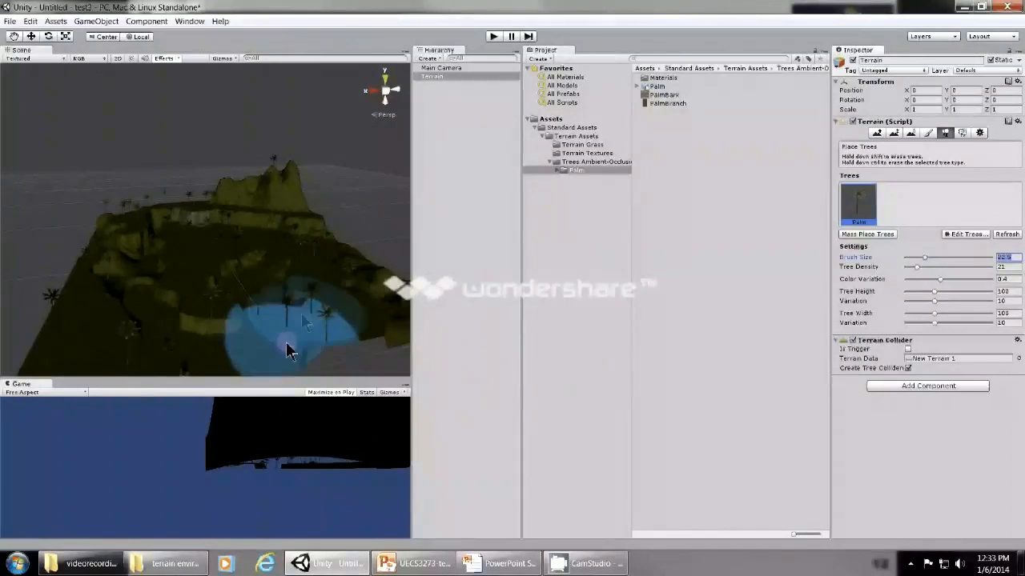
Erase the scattered palms with the tree brush and mass-place 150 trees instead.
mouse_move(301, 313)
left_mouse_down("shift")
mouse_move(311, 316)
mouse_move(92, 314)
mouse_move(261, 203)
mouse_move(84, 264)
left_mouse_up("shift")
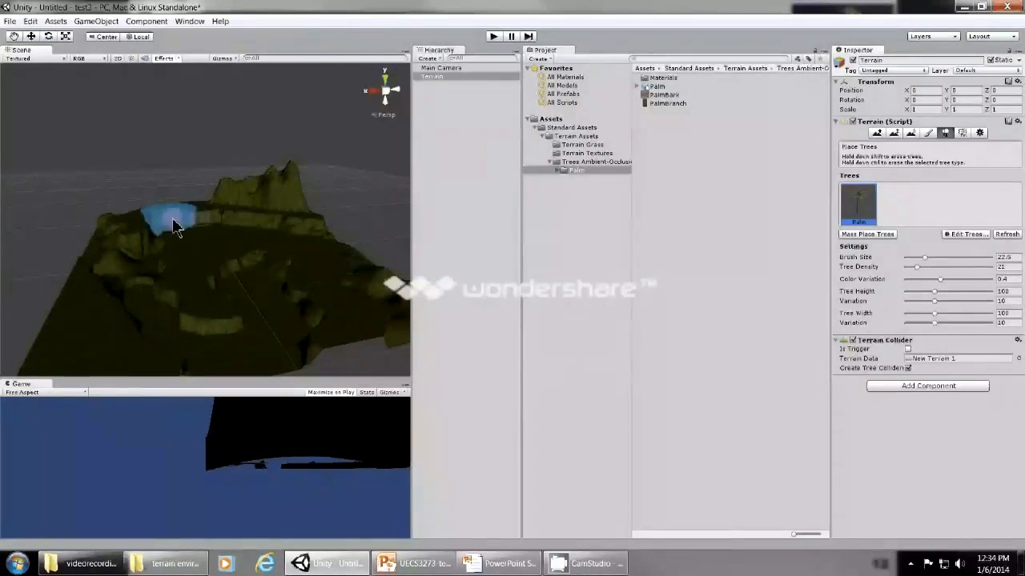
left_click(867, 233)
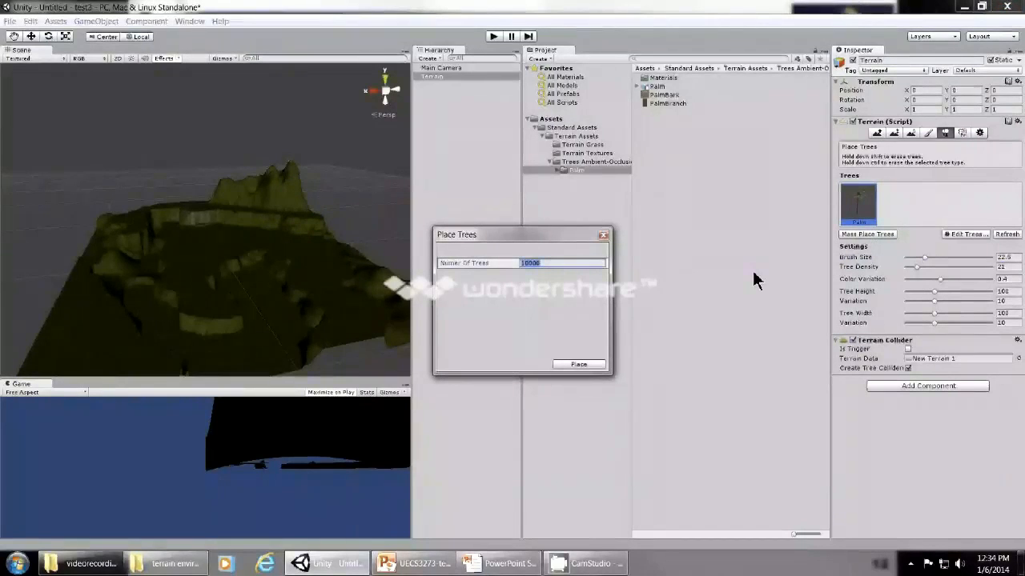
type("150")
left_click(576, 365)
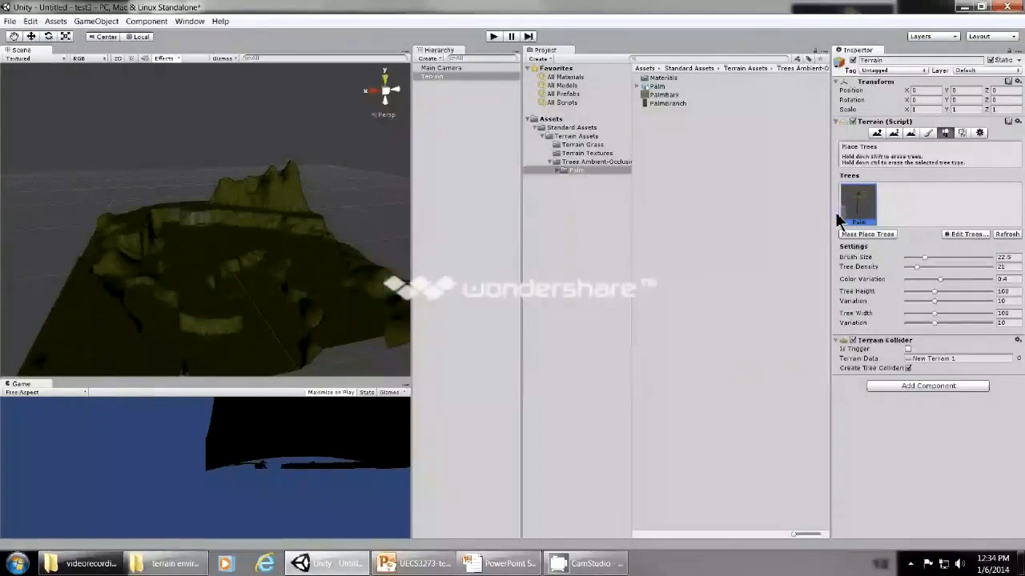
Paint palms over the basin, foreground and plateau edge with brush size 33.9 and tree density 43.
mouse_move(923, 269)
left_mouse_down()
mouse_move(937, 274)
mouse_move(934, 258)
left_mouse_up()
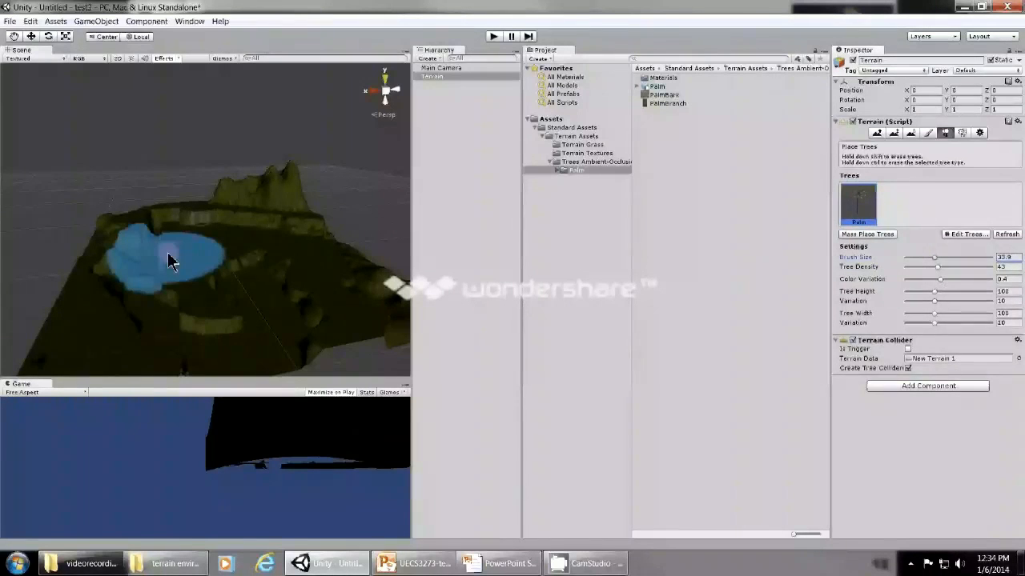
left_click(311, 308)
left_click(147, 348)
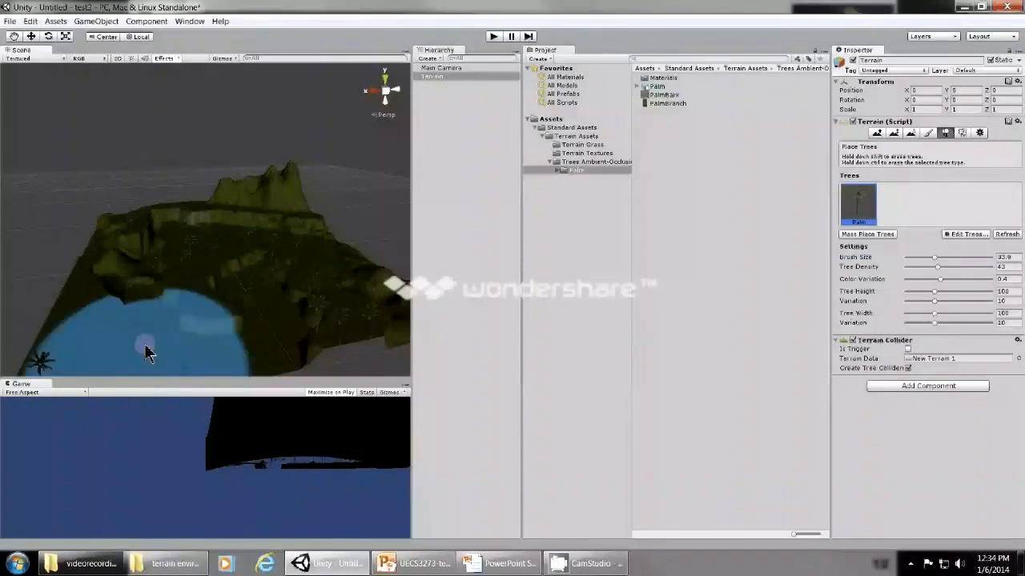
left_click(90, 301)
left_click(158, 228)
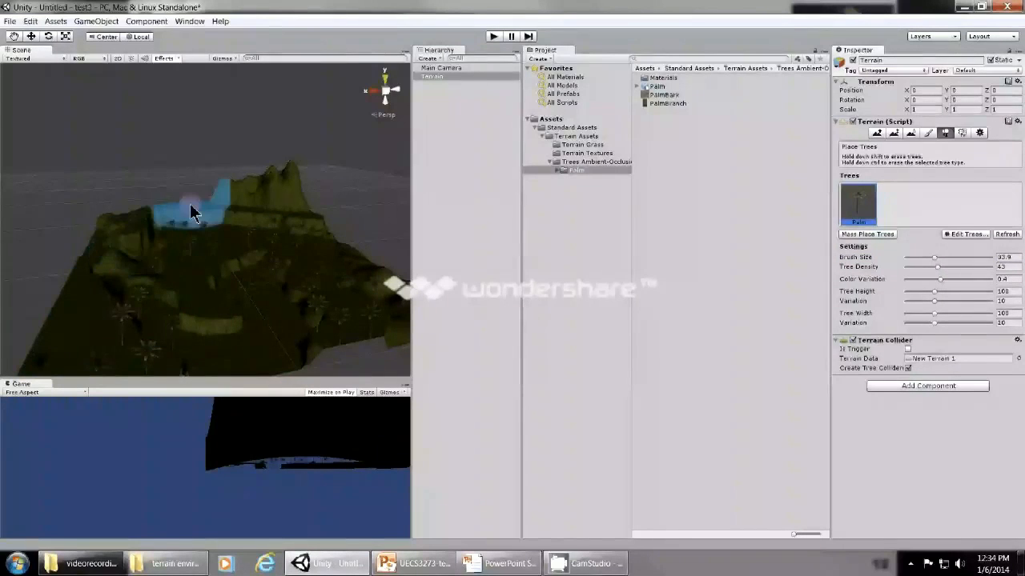
left_click(189, 205)
left_click(76, 277)
left_click(179, 278)
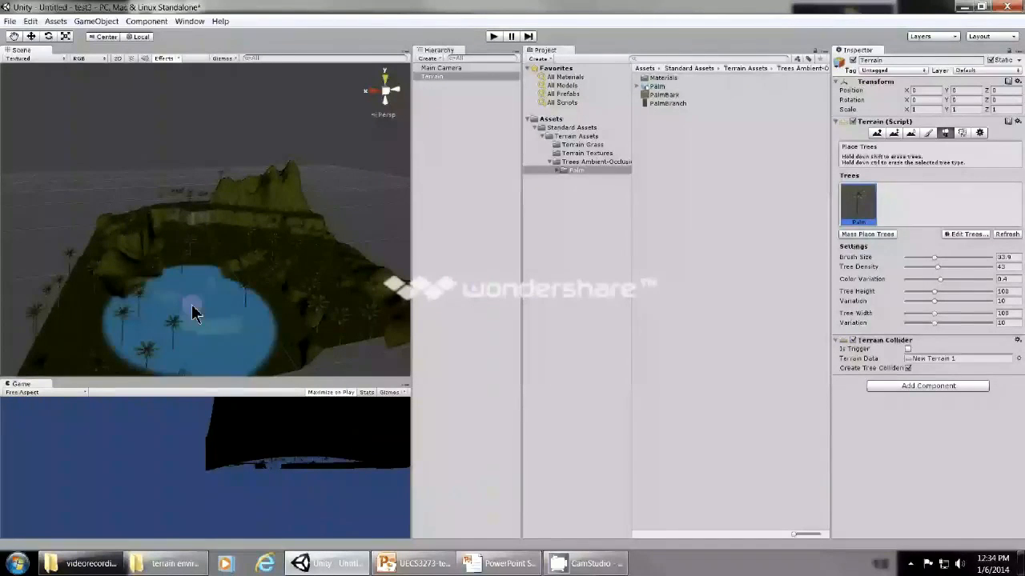
Examine the palm trees painted in the basin up close.
scroll(194, 311, "up", 3)
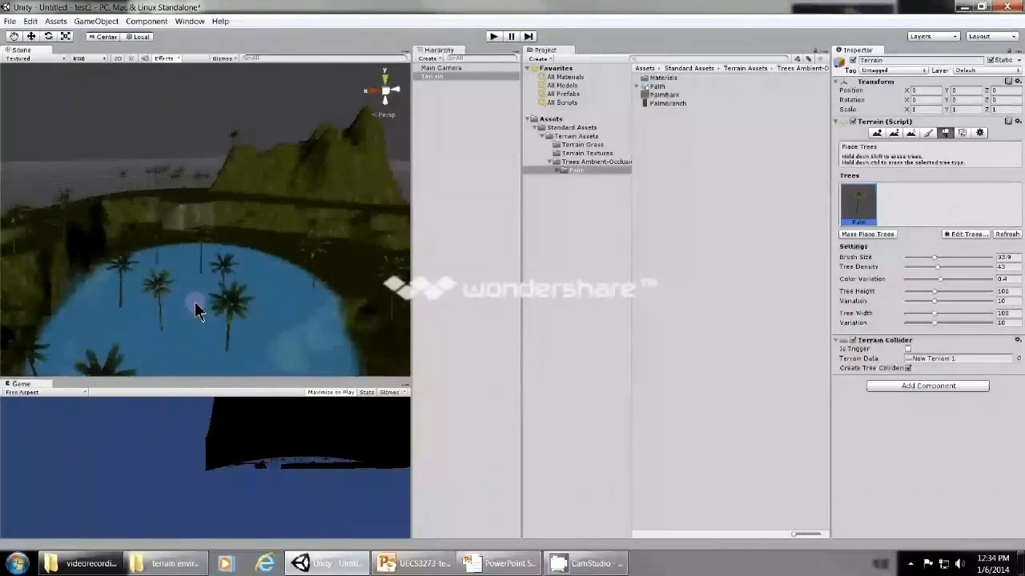
scroll(196, 312, "up", 3)
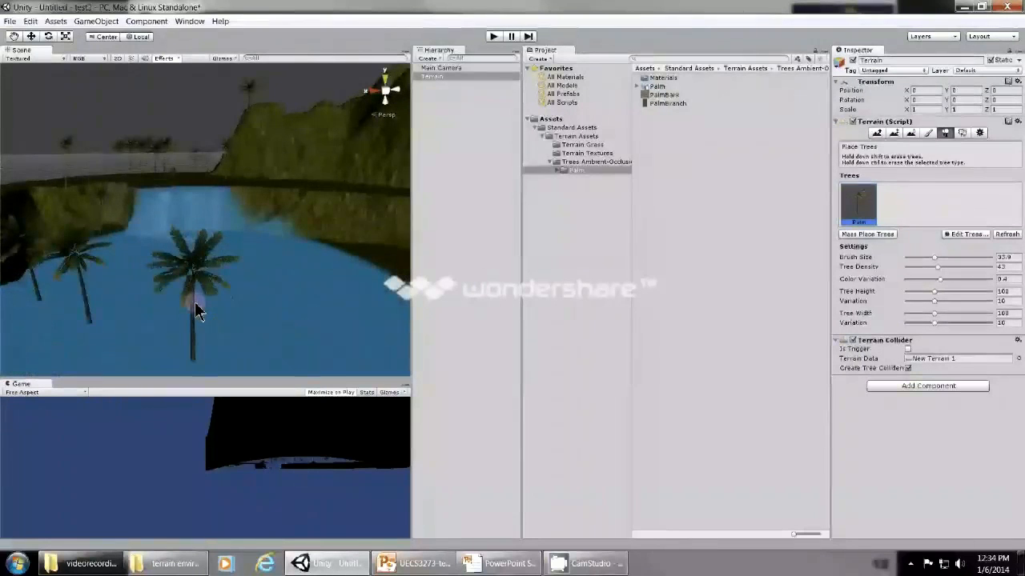
scroll(196, 311, "up", 2)
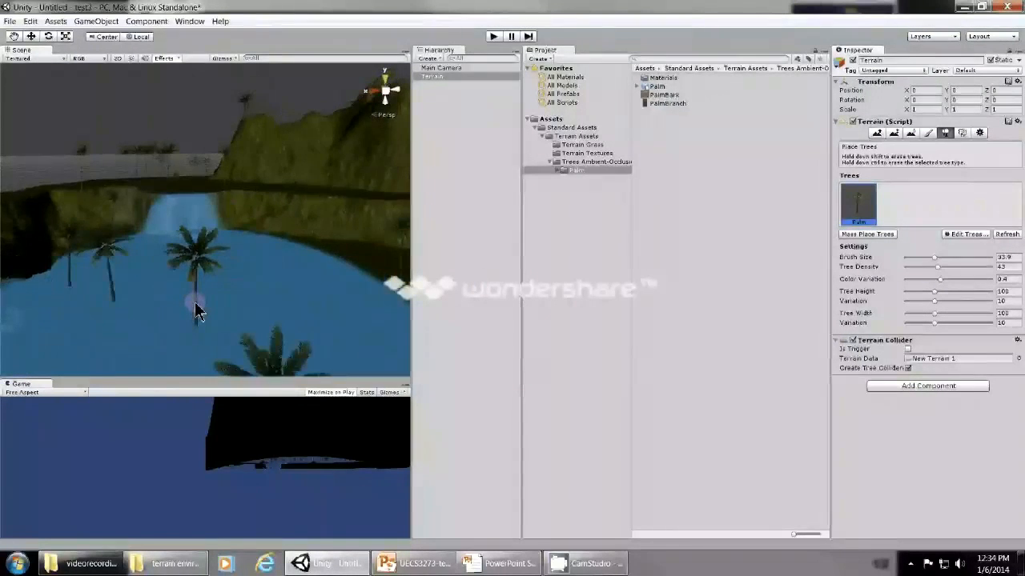
scroll(196, 311, "up", 2)
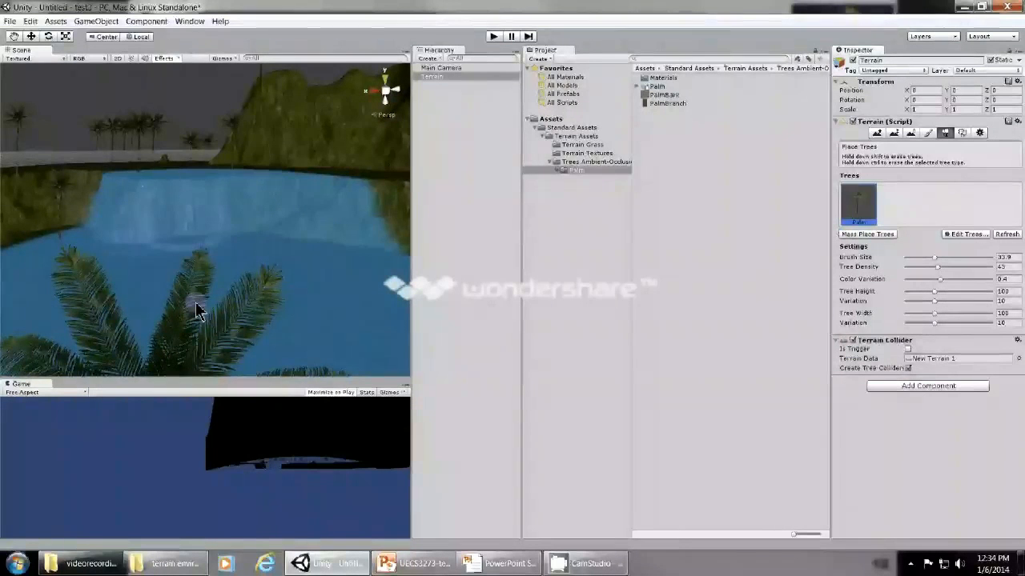
left_click(16, 37)
left_click_drag(115, 240, 123, 200)
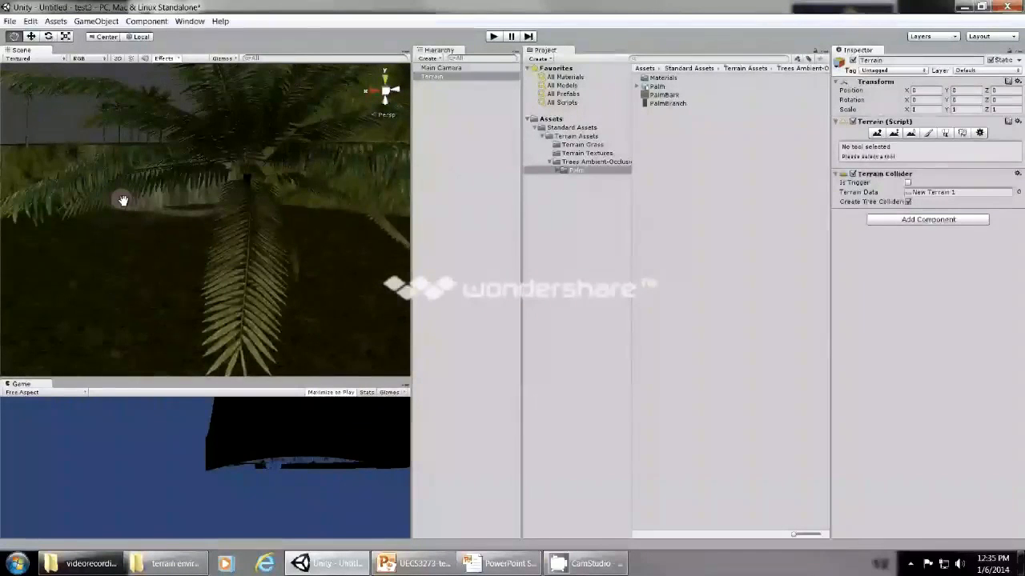